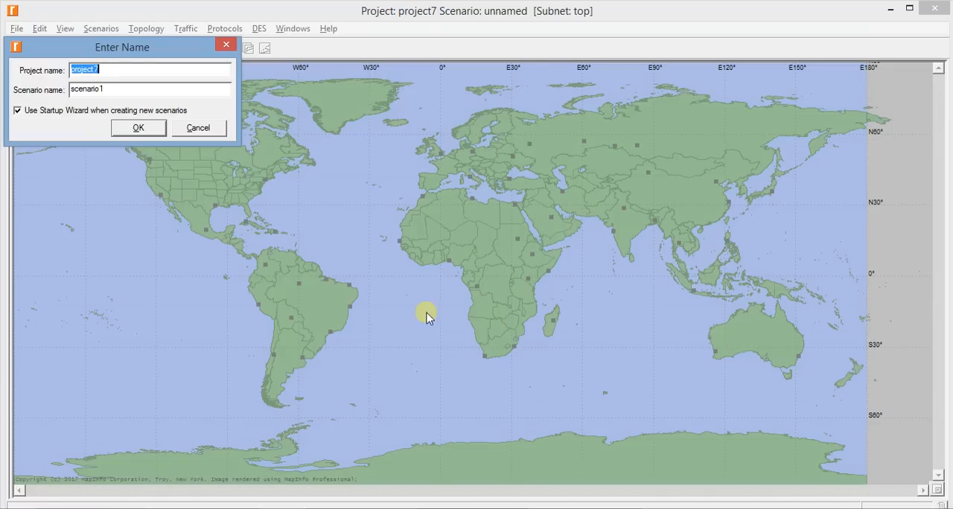
Name the new project J_TCP and its first scenario TCP_Tahoe, keeping the Startup Wizard enabled
type("J")
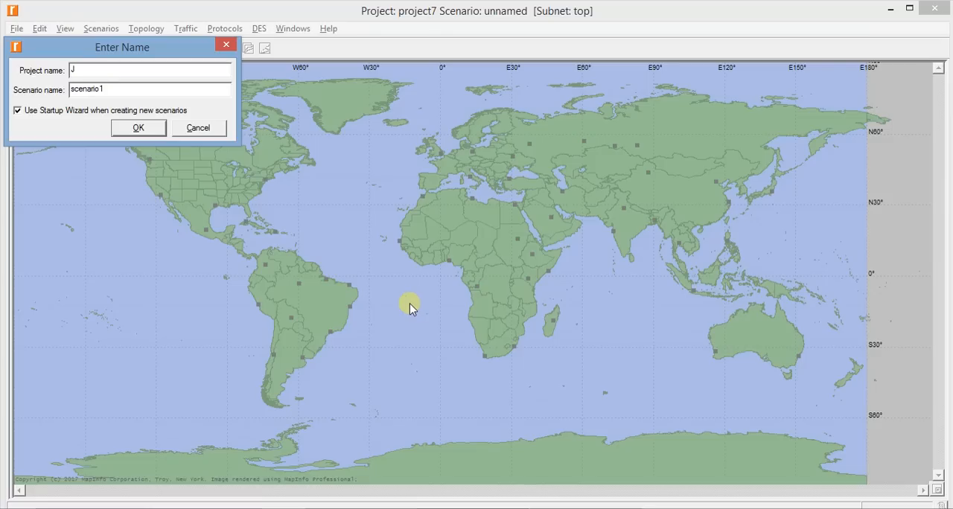
type("_TCP")
key("Tab")
type("Tahoe")
key("Home")
type("TCP_")
key("Return")
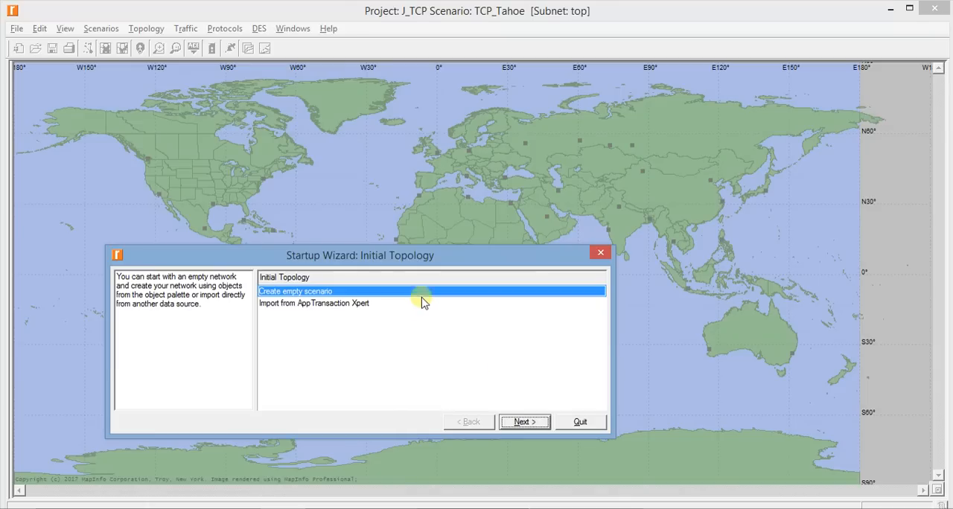
Create an empty scenario and set its network scale to be chosen from maps
left_click(530, 426)
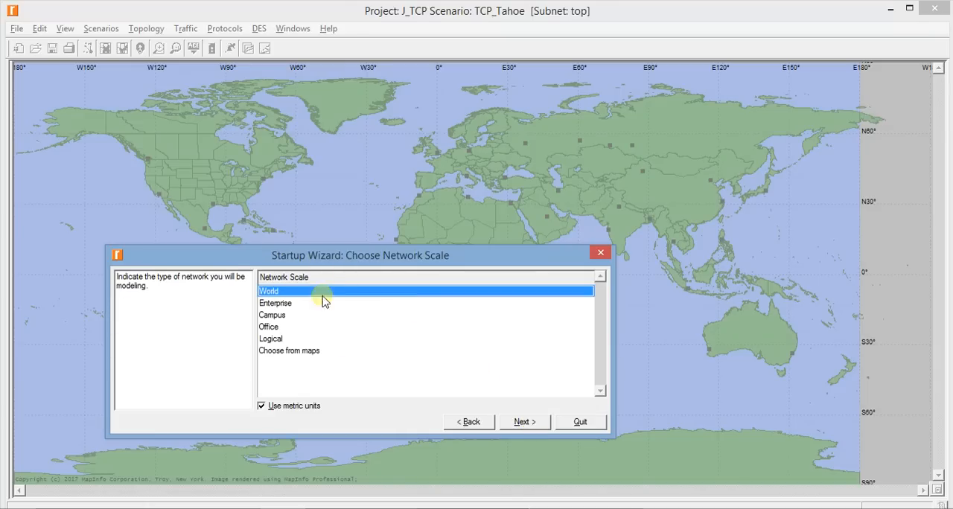
left_click(287, 352)
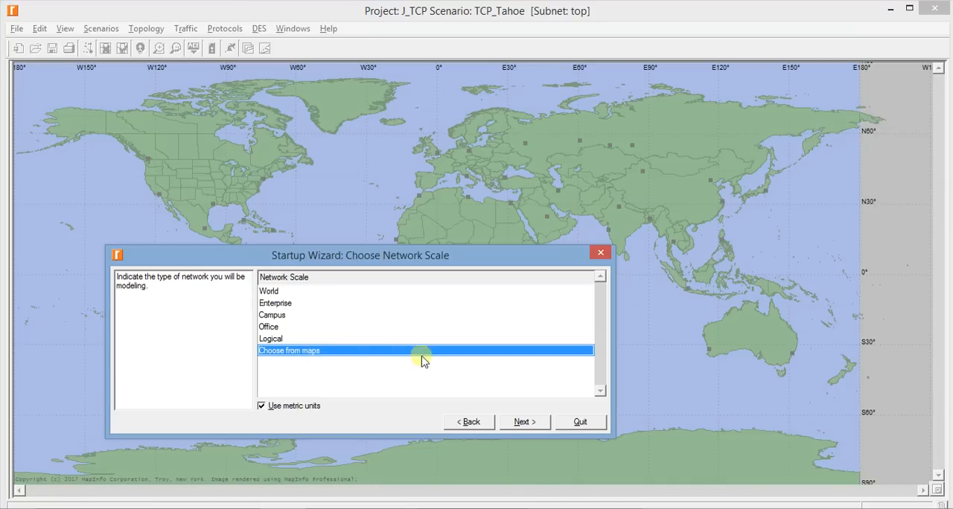
left_click(269, 291)
left_click(320, 353)
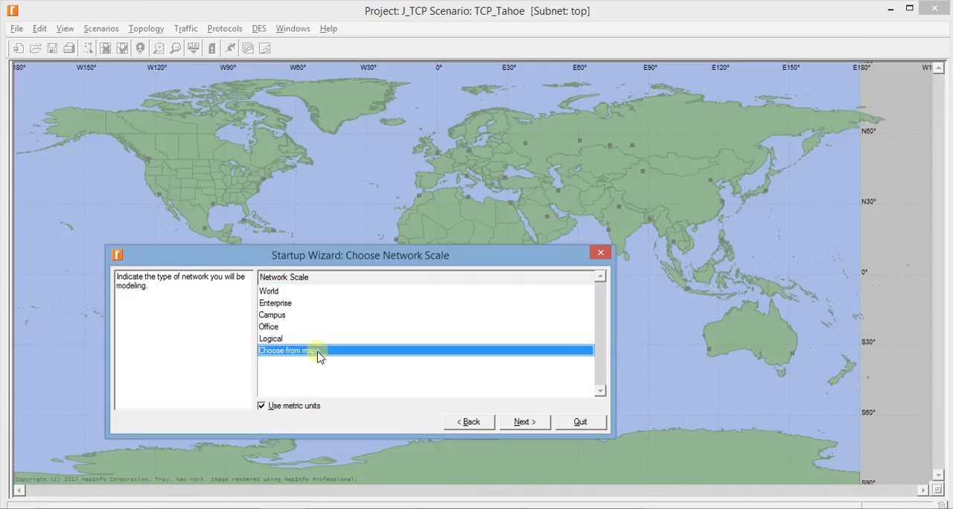
left_click(526, 422)
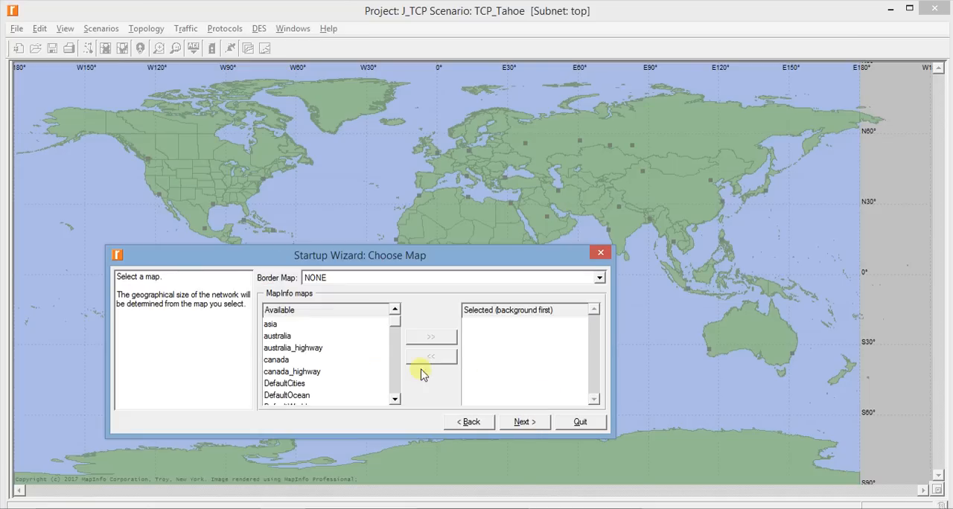
Add the usa map as the network's background map, with no border map
scroll(276, 342, "down", 12)
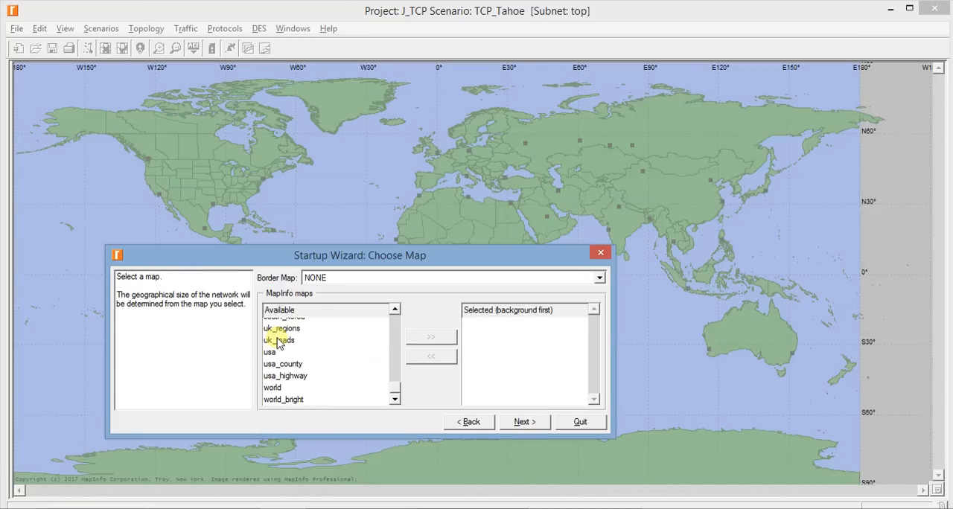
left_click(273, 351)
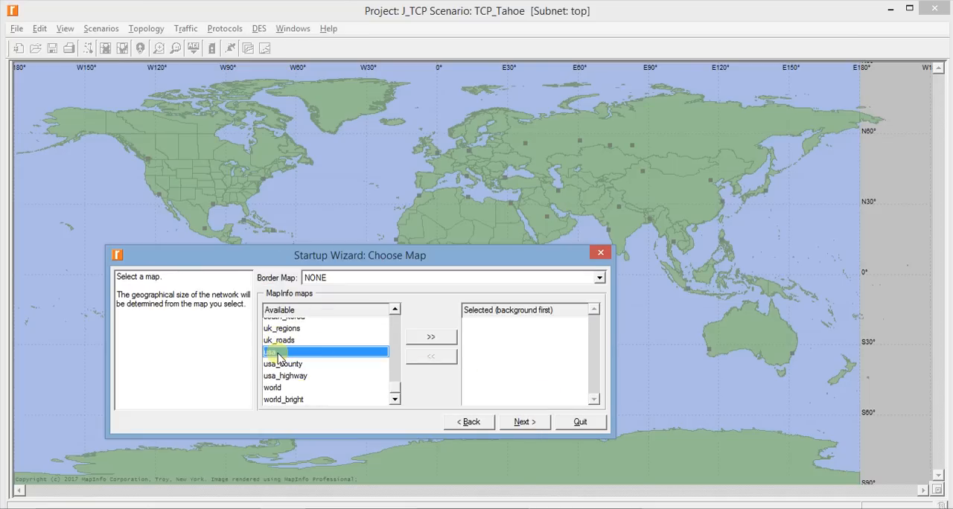
left_click(412, 339)
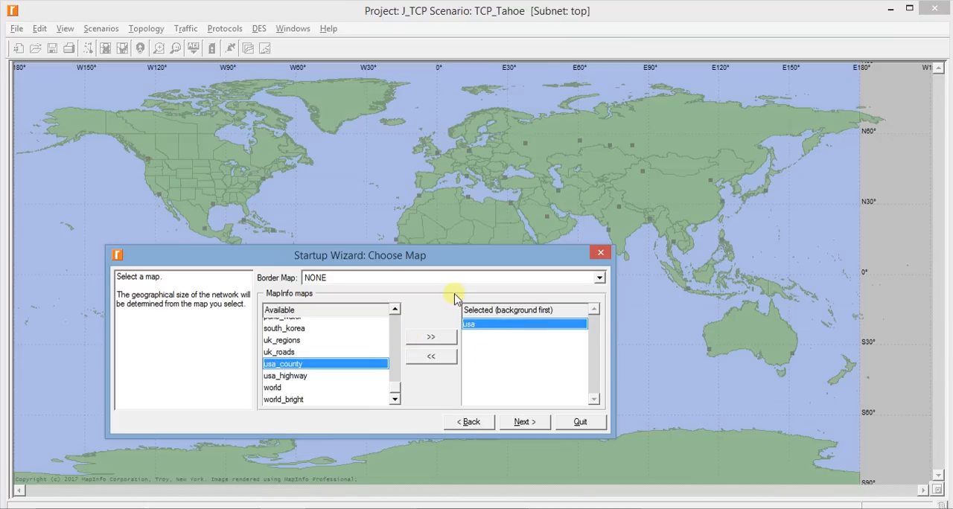
left_click(521, 422)
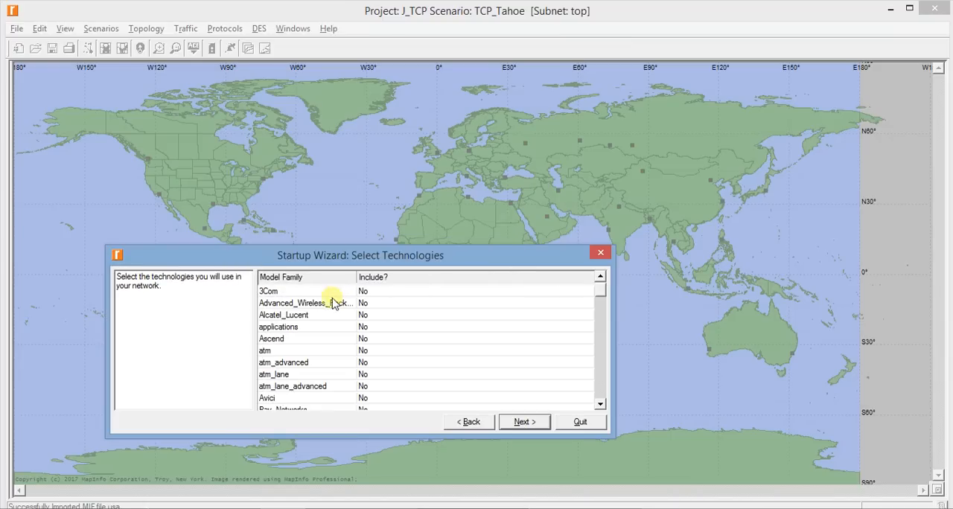
Look through the list of model families available for the network's technologies
scroll(395, 294, "down", 8)
scroll(397, 298, "down", 7)
scroll(396, 298, "up", 3)
scroll(397, 297, "up", 5)
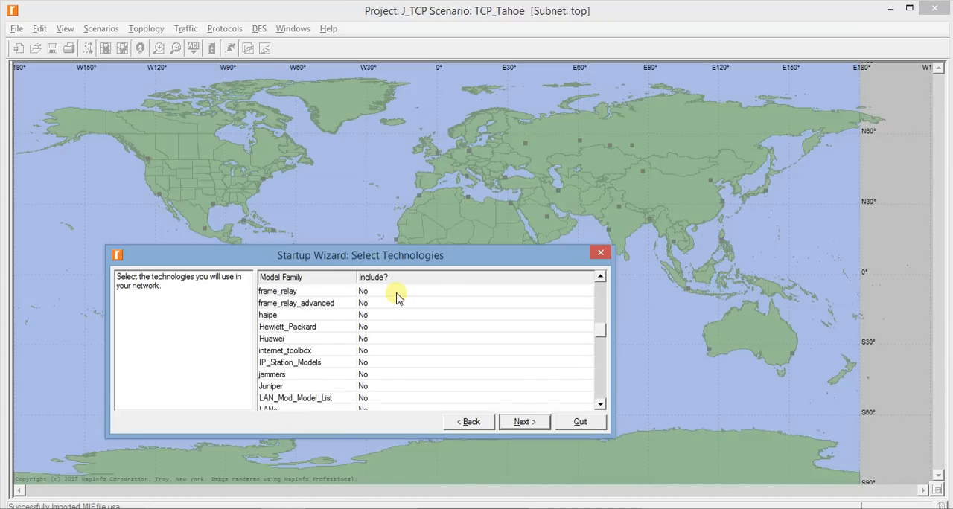
scroll(365, 296, "down", 2)
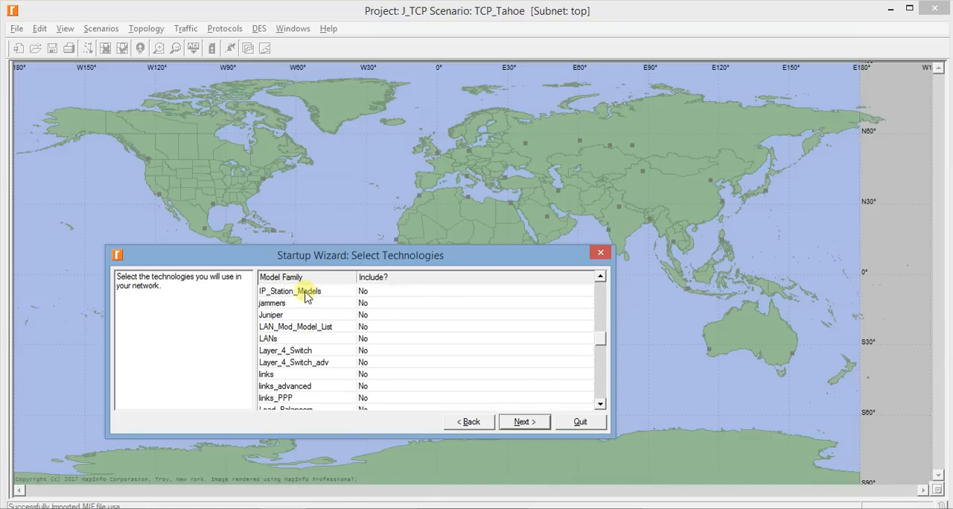
scroll(303, 301, "down", 10)
scroll(297, 301, "up", 6)
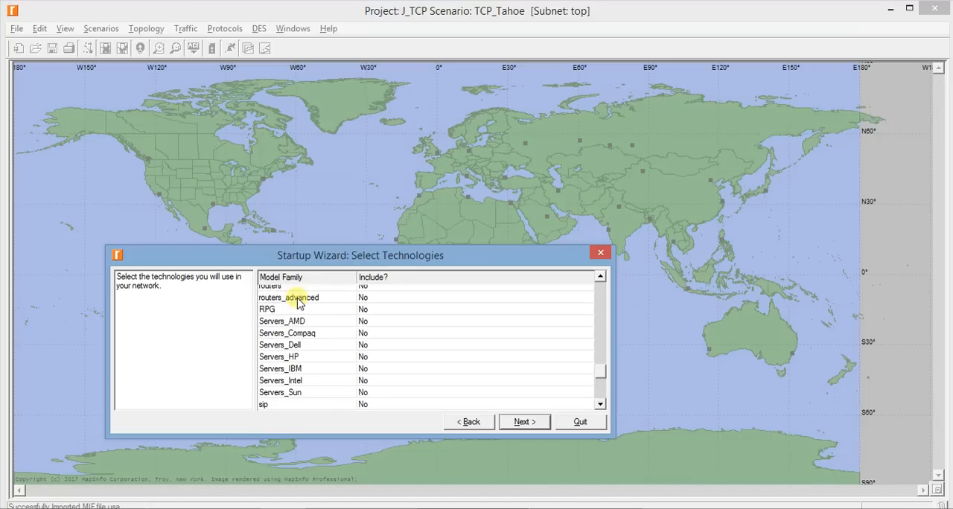
scroll(297, 301, "down", 6)
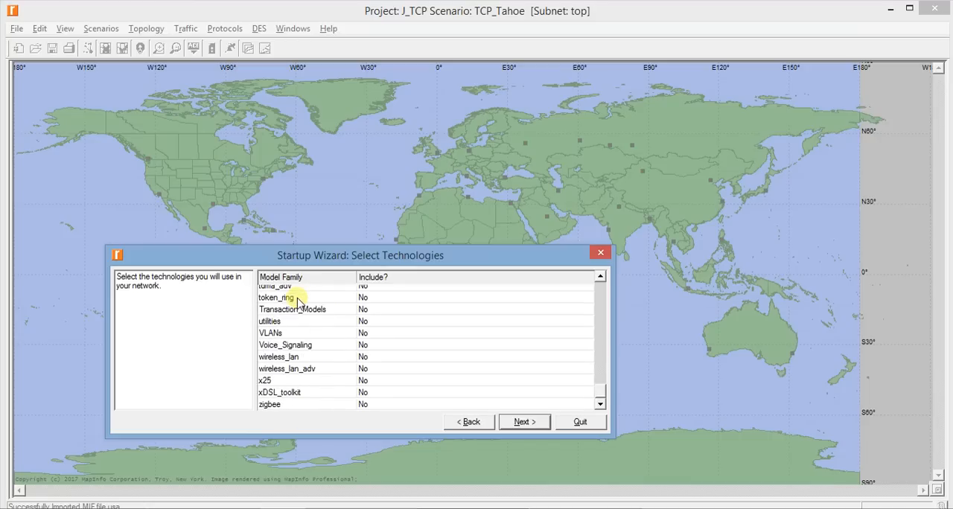
scroll(297, 301, "up", 3)
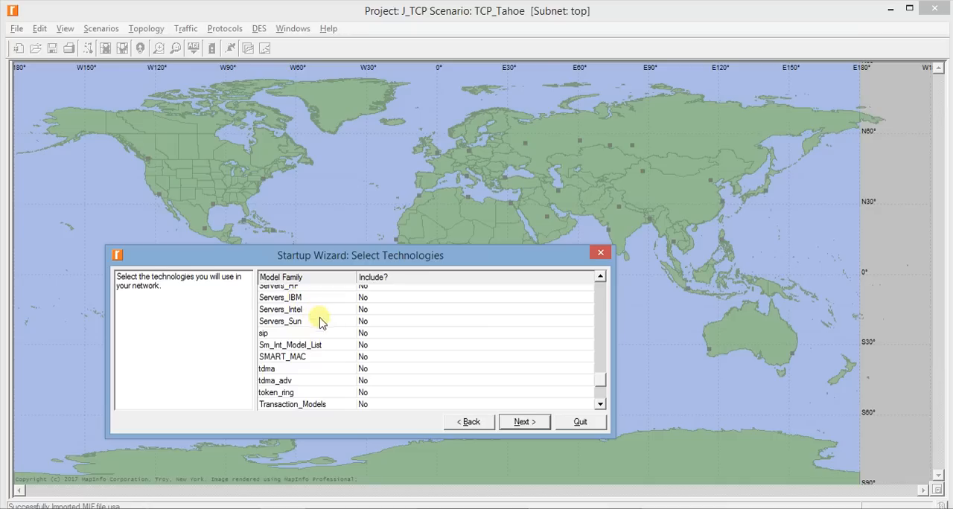
scroll(332, 322, "up", 2)
scroll(333, 321, "up", 7)
scroll(332, 321, "up", 12)
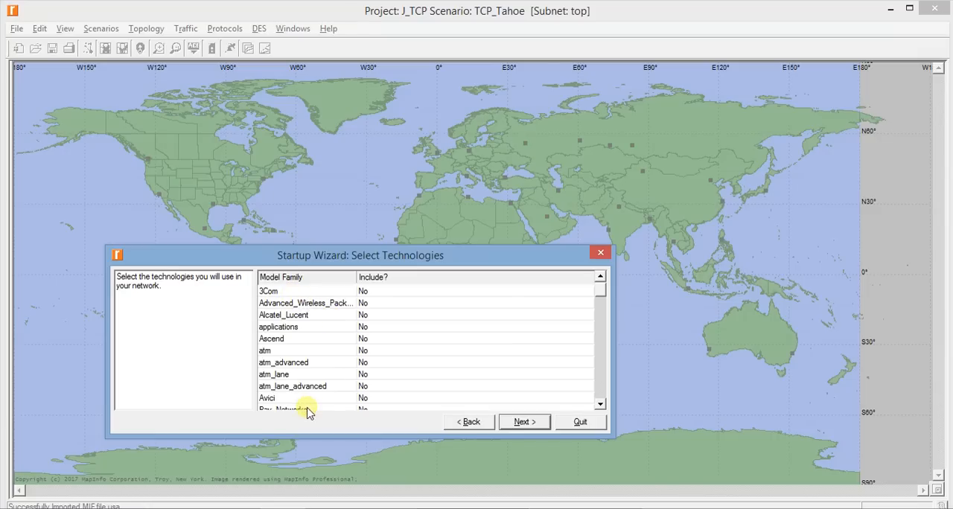
Include the internet_toolbox model family and finish the Startup Wizard
scroll(330, 329, "down", 8)
scroll(330, 328, "down", 2)
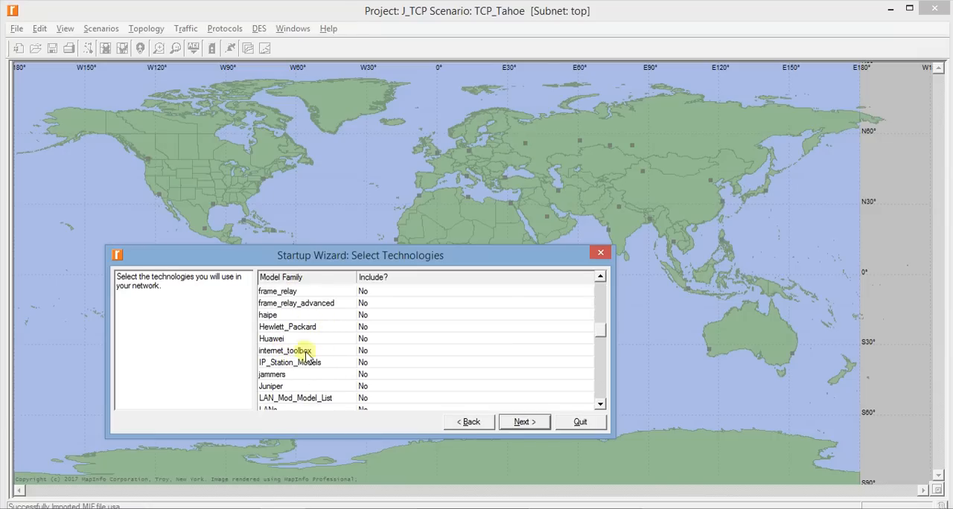
left_click(369, 352)
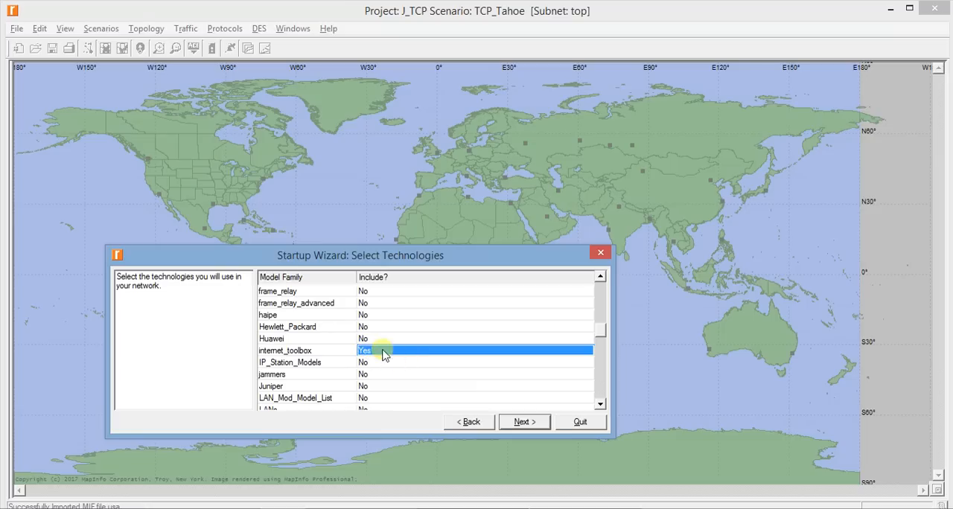
left_click(336, 351)
left_click(374, 351)
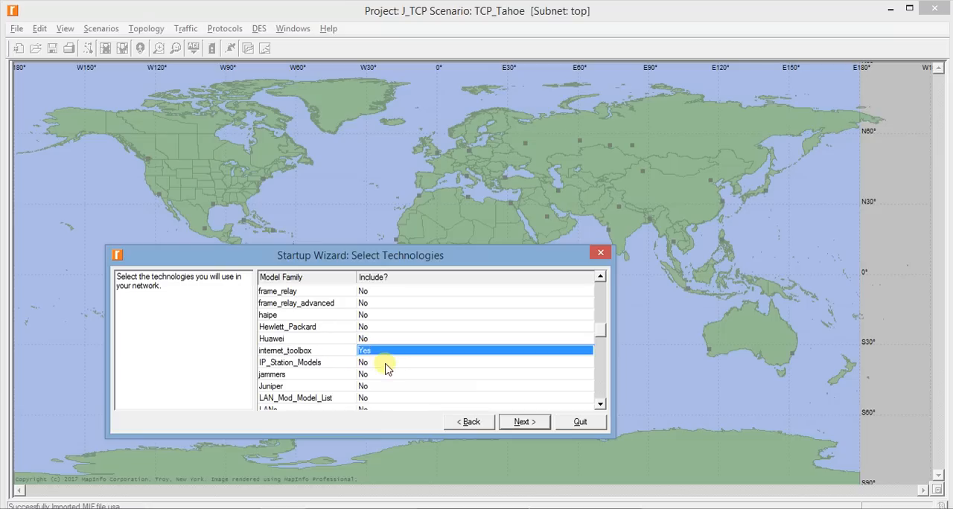
left_click(524, 422)
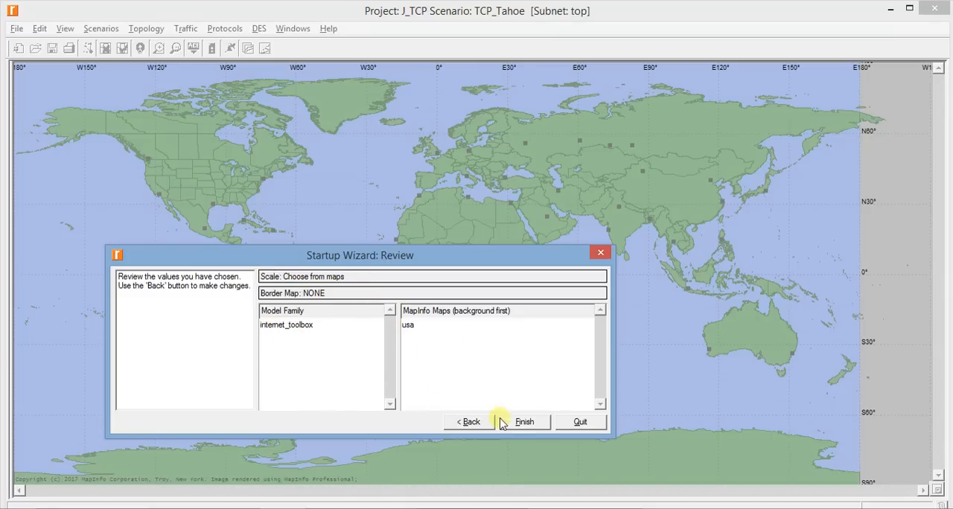
left_click(523, 423)
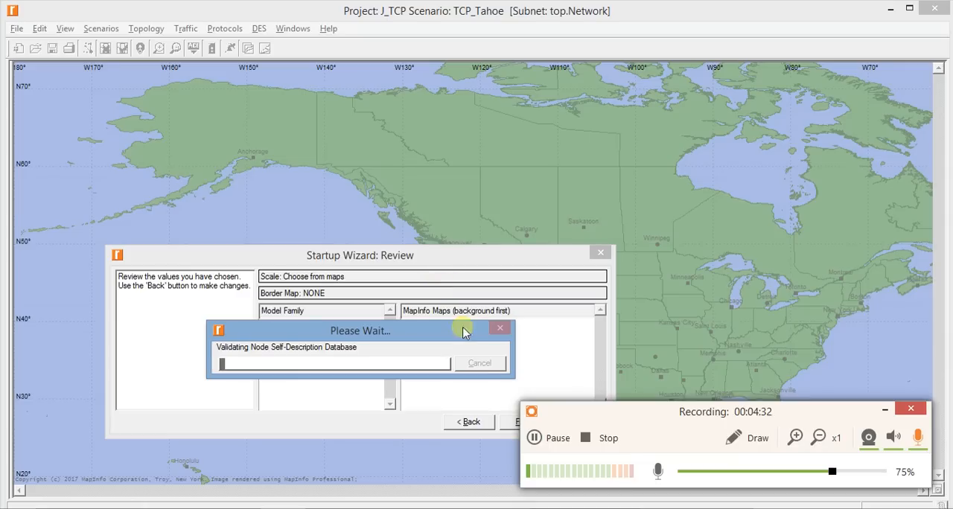
left_click(554, 438)
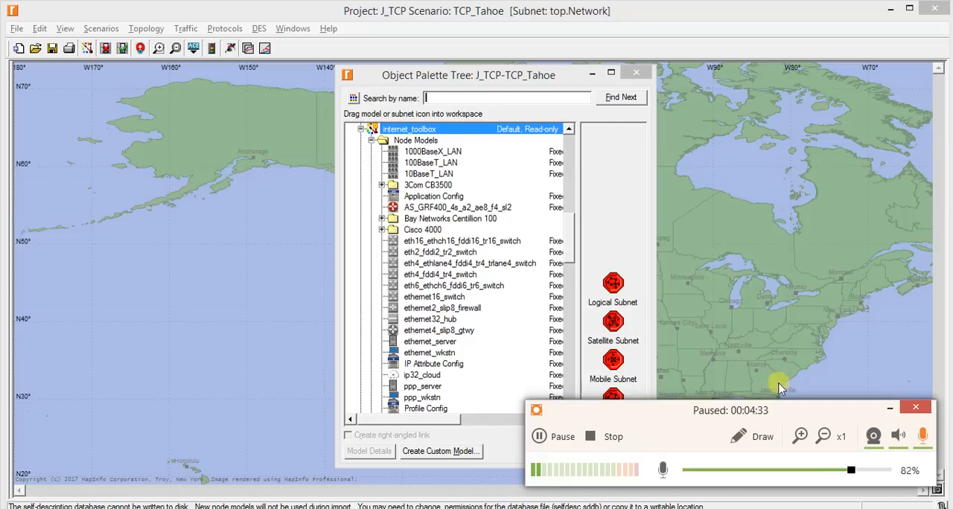
left_click(890, 408)
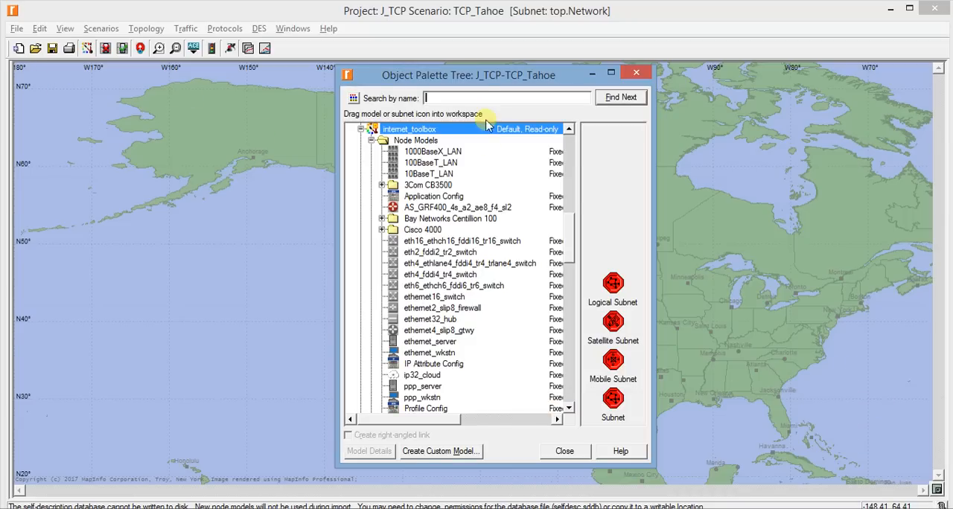
Place an Application Config node on the map over the sea west of Alaska
left_click_drag(491, 79, 758, 72)
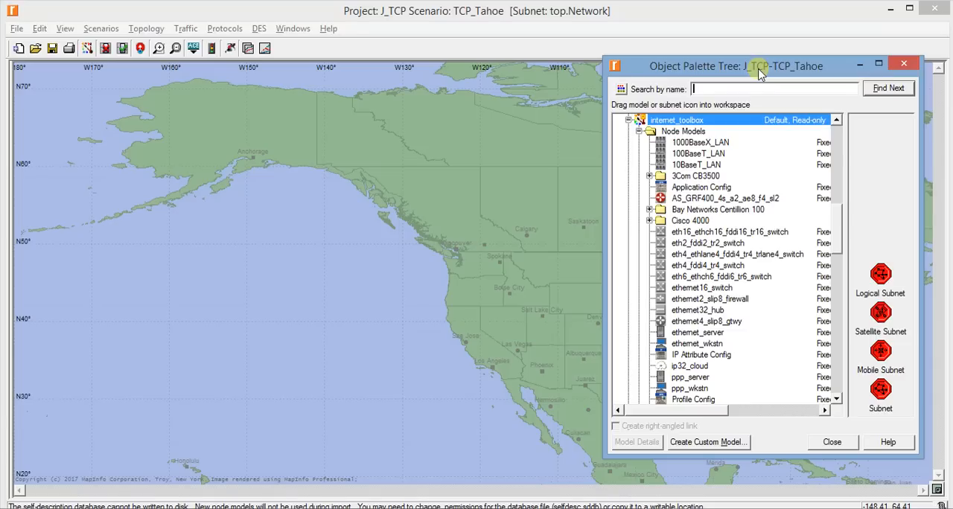
left_click_drag(759, 71, 213, 336)
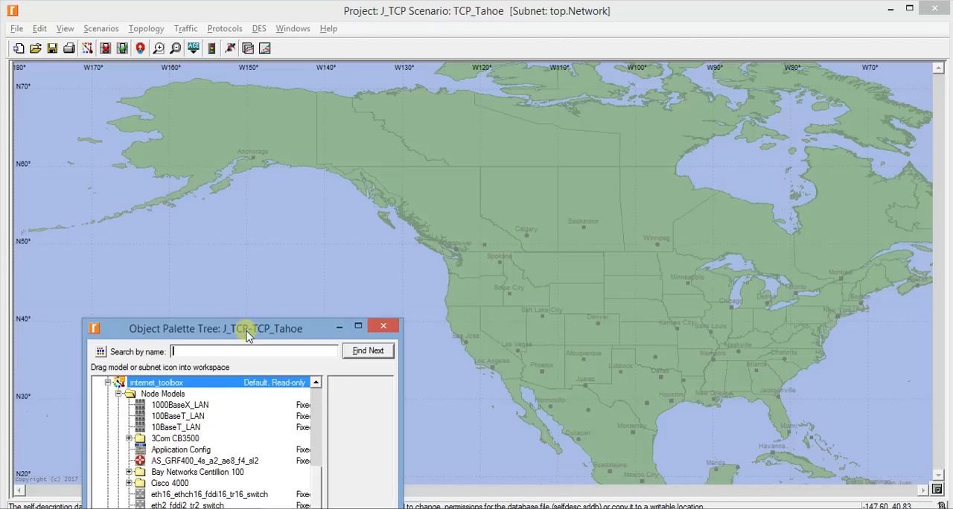
left_click_drag(255, 337, 770, 88)
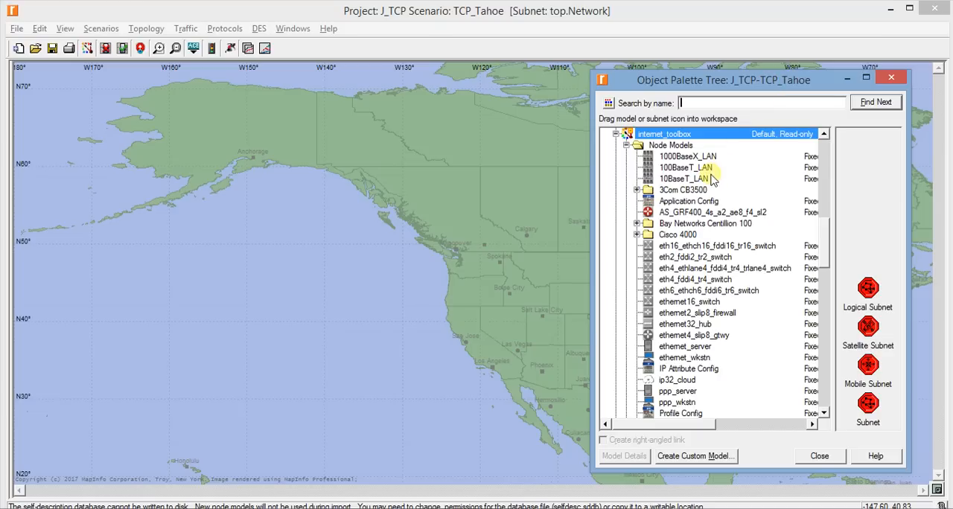
left_click(709, 202)
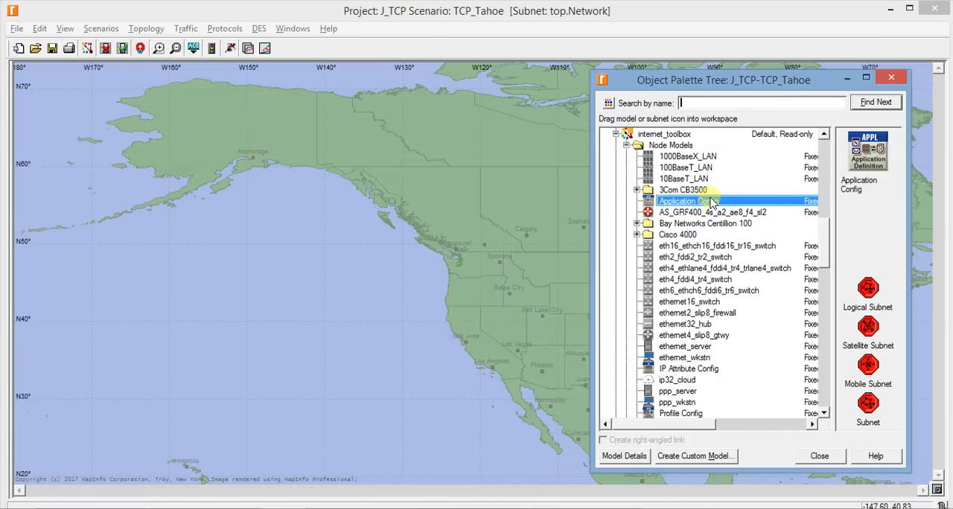
left_click_drag(711, 203, 50, 134)
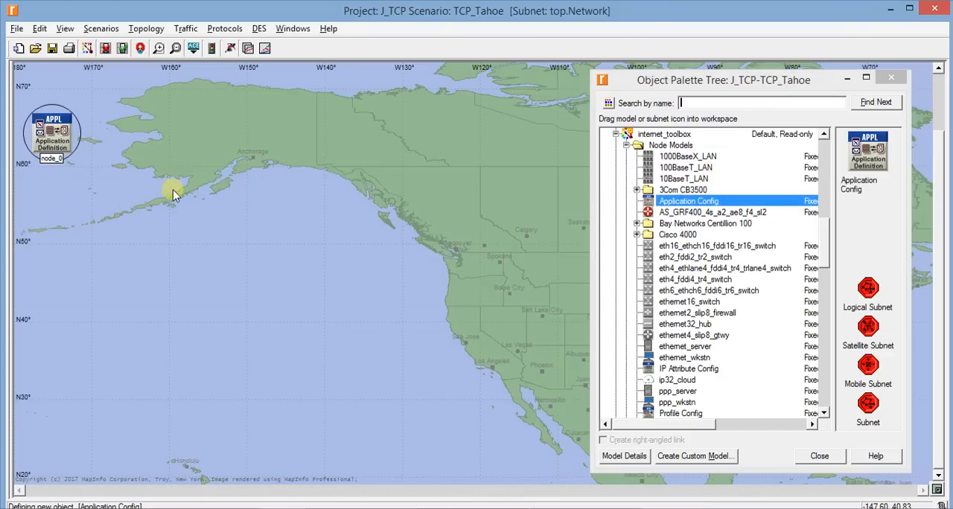
Place a Profile Config node on the map just east of the Application Config node
left_click(663, 323)
scroll(664, 327, "down", 2)
left_click(669, 357)
left_click(674, 369)
left_click_drag(673, 369, 125, 138)
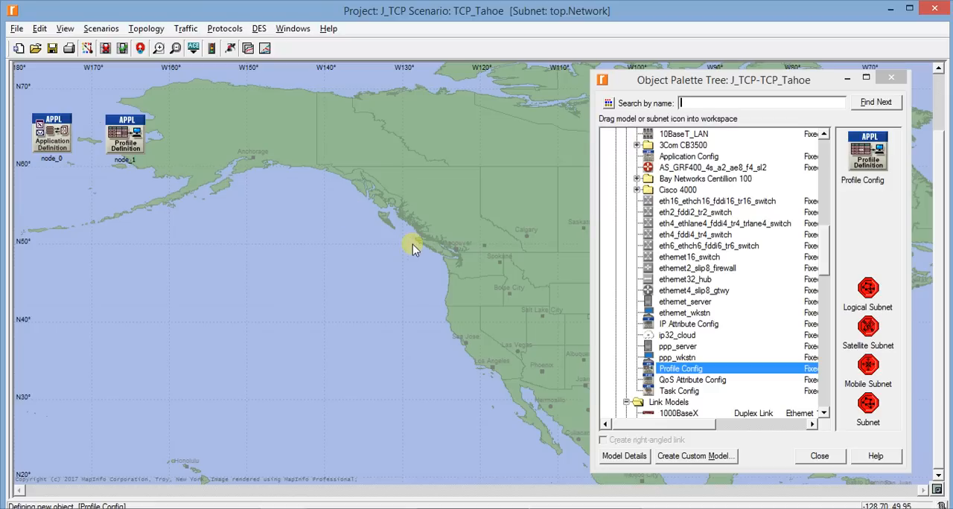
Place one subnet over Alaska, east of the Profile Config node, and a second subnet over eastern Canada
left_click_drag(702, 79, 358, 330)
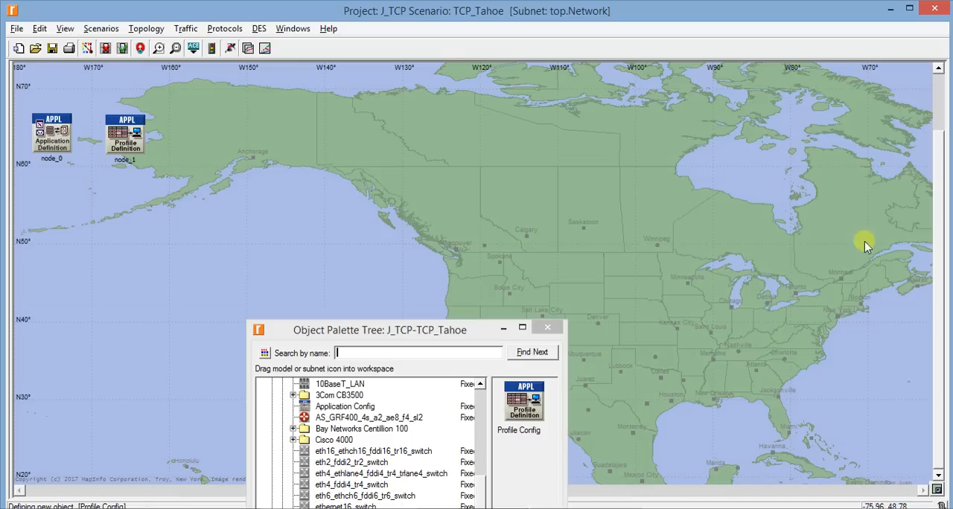
left_click_drag(413, 333, 681, 78)
left_click_drag(795, 396, 223, 124)
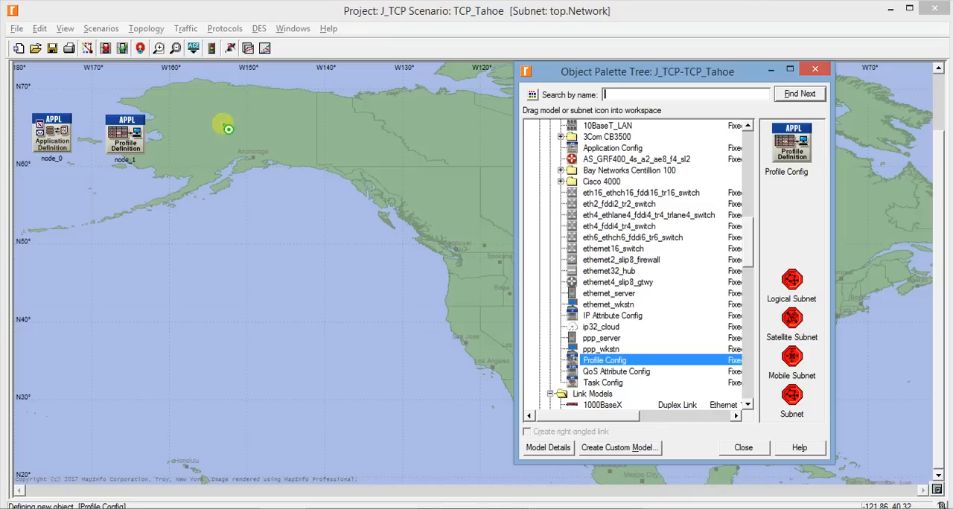
left_click(895, 212)
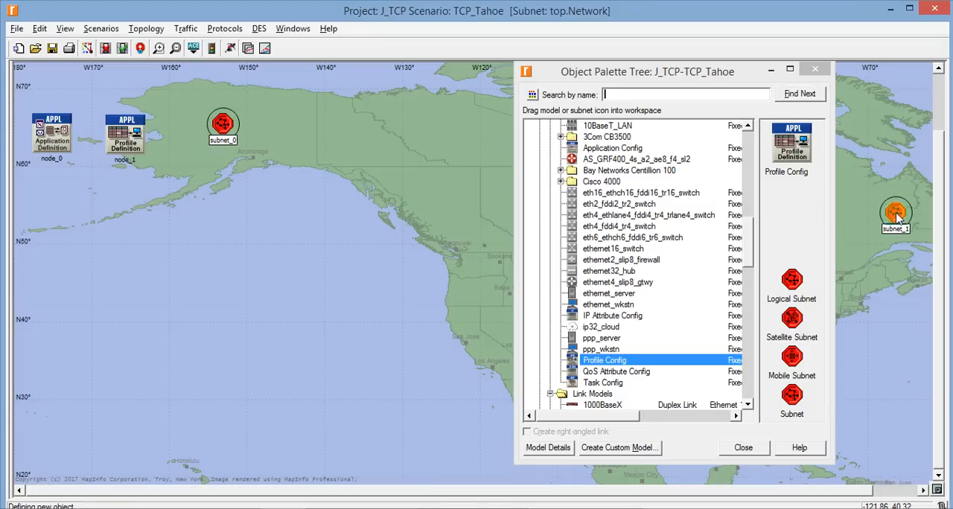
left_click_drag(676, 74, 311, 225)
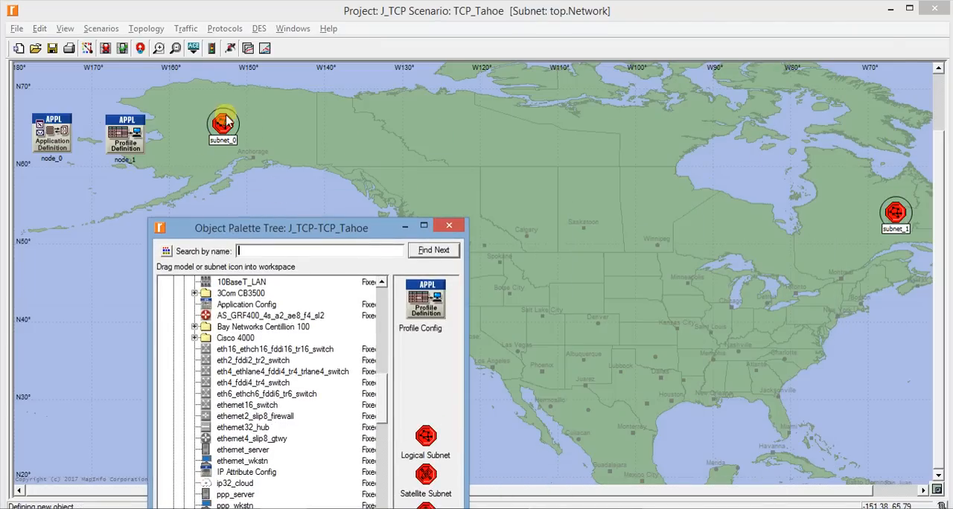
left_click(461, 153)
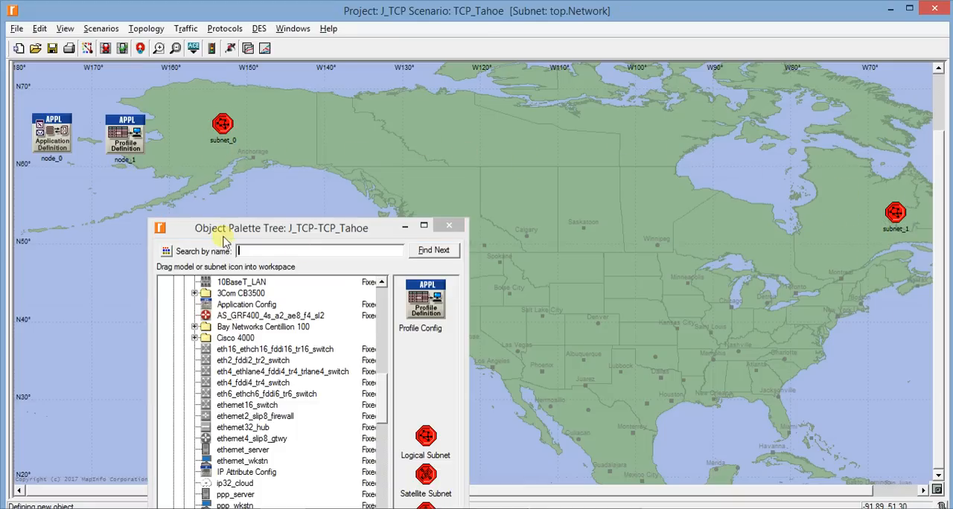
left_click_drag(248, 228, 635, 91)
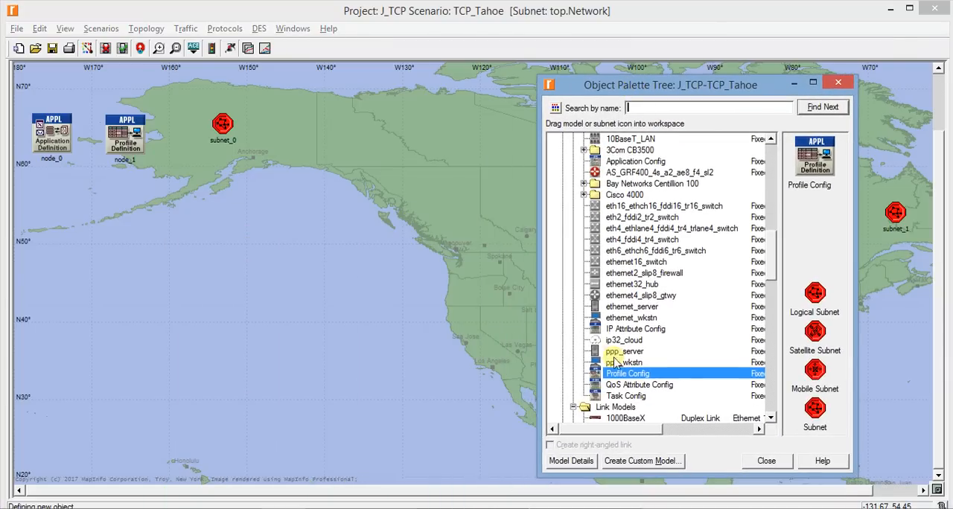
Place an ip32_cloud node over western Canada, between the two subnets
left_click(630, 341)
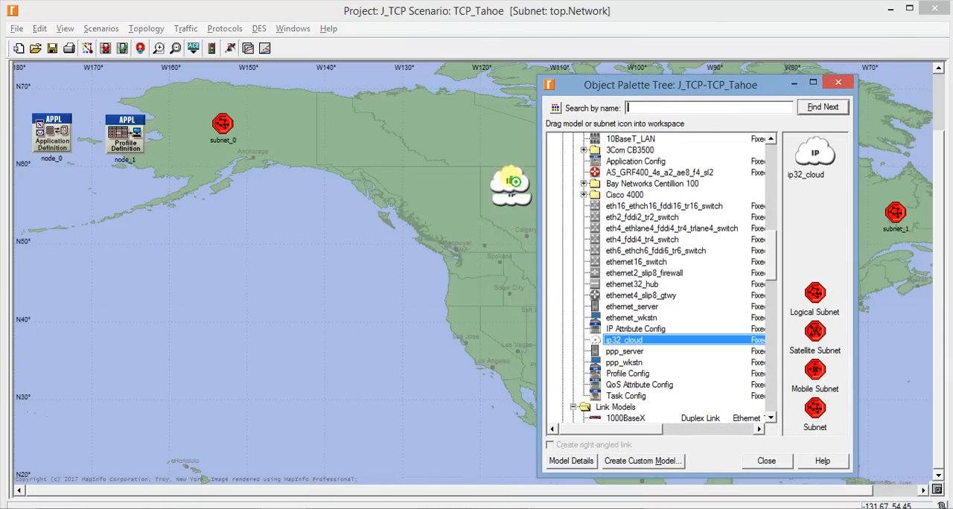
left_click(509, 175)
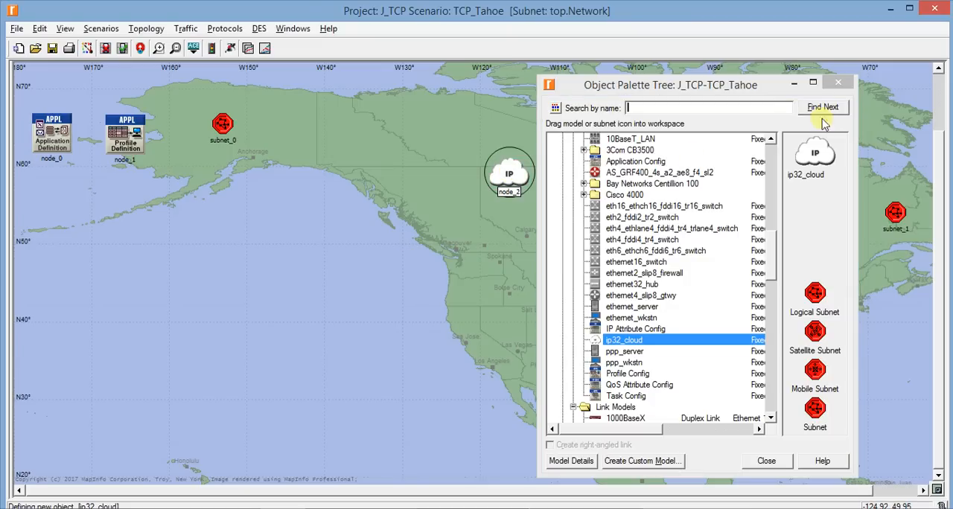
left_click(792, 84)
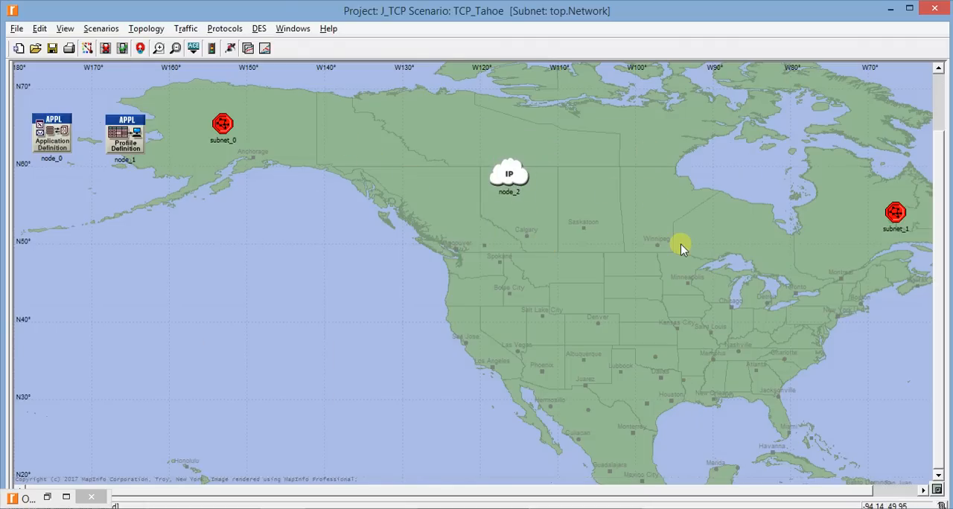
Look inside the eastern Canada subnet and the Alaska subnet, returning to the parent network each time
double_click(895, 213)
right_click(317, 195)
left_click(331, 198)
double_click(222, 124)
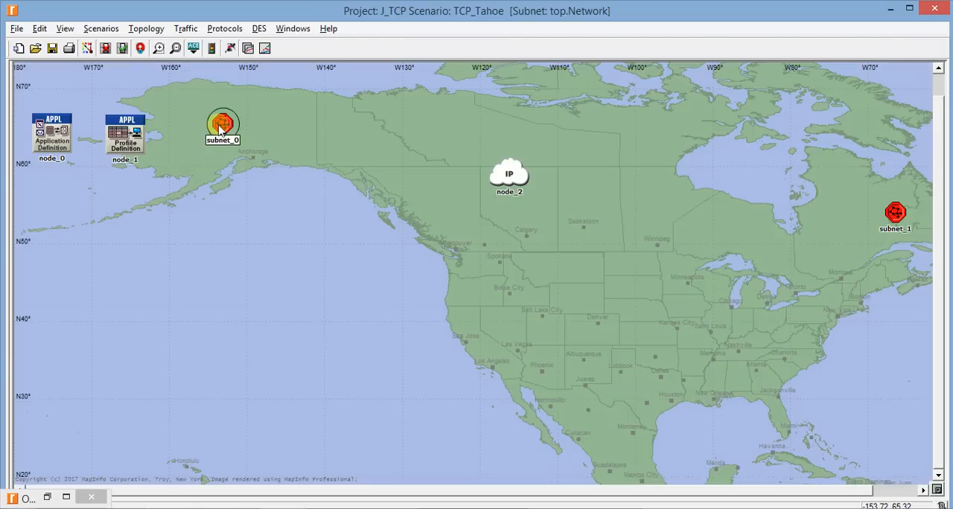
right_click(362, 196)
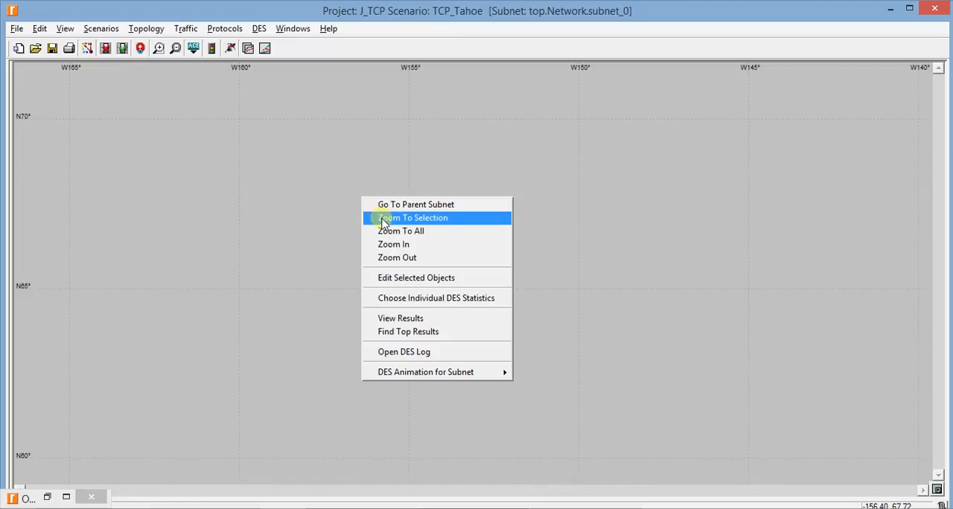
left_click(389, 204)
left_click(439, 215)
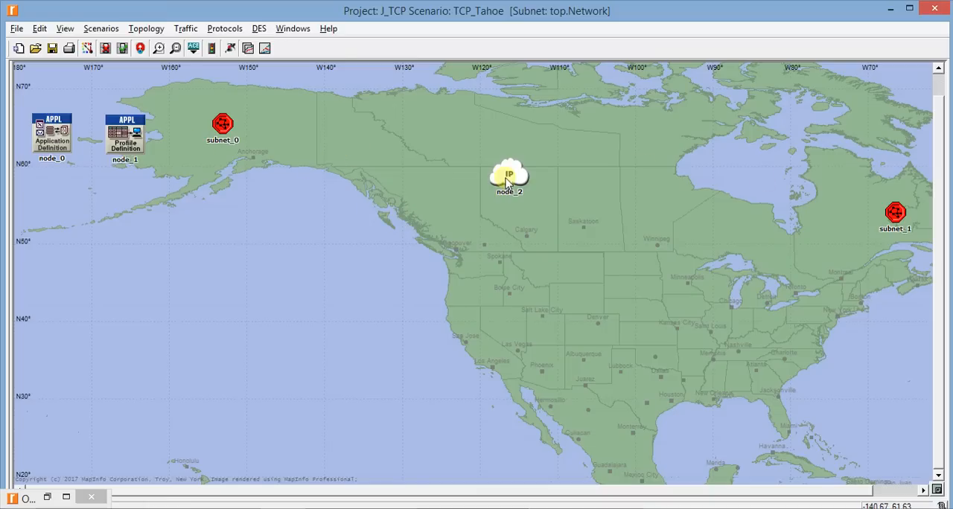
Try to connect the Alaska subnet to the IP cloud with a PPP_DS3 link
left_click(47, 496)
scroll(638, 364, "down", 1)
scroll(638, 365, "down", 1)
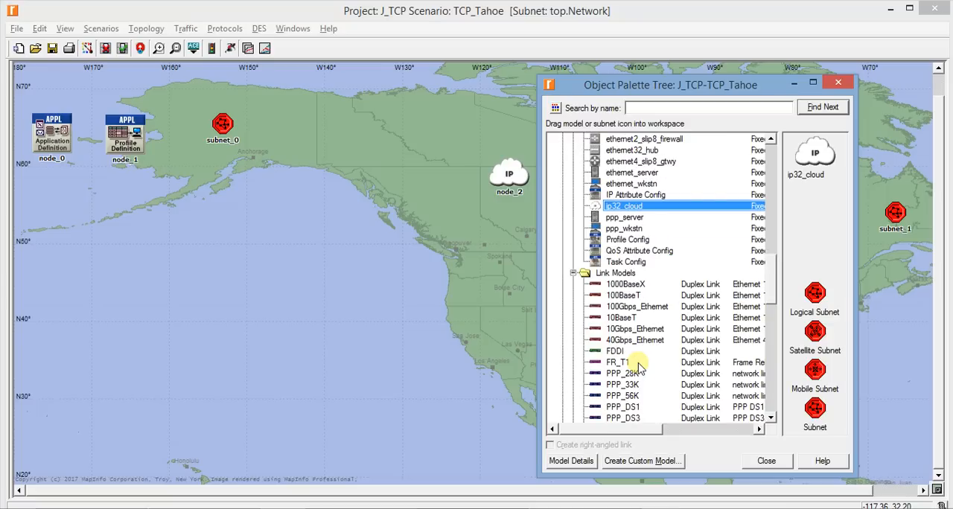
left_click_drag(635, 421, 432, 324)
left_click(219, 140)
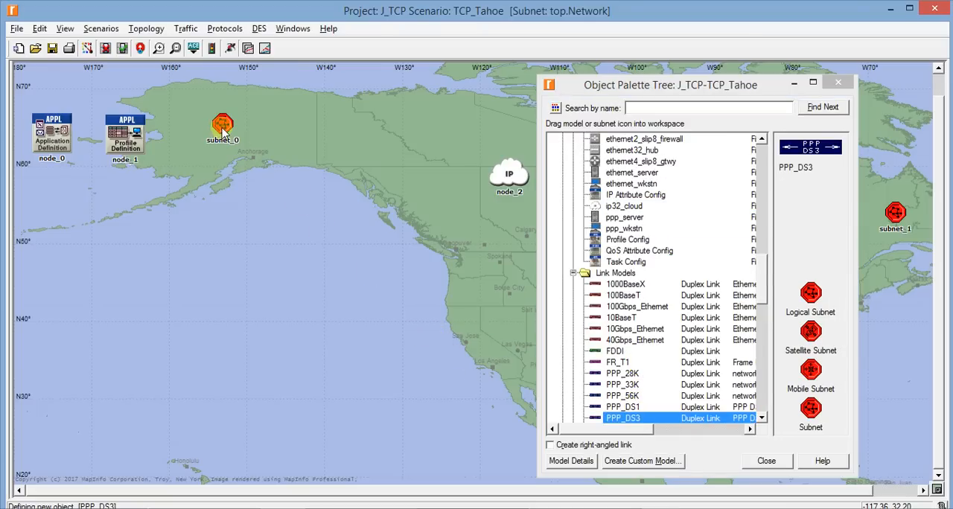
left_click(506, 175)
left_click(136, 273)
left_click(139, 274)
left_click(132, 274)
left_click(131, 285)
left_click(128, 292)
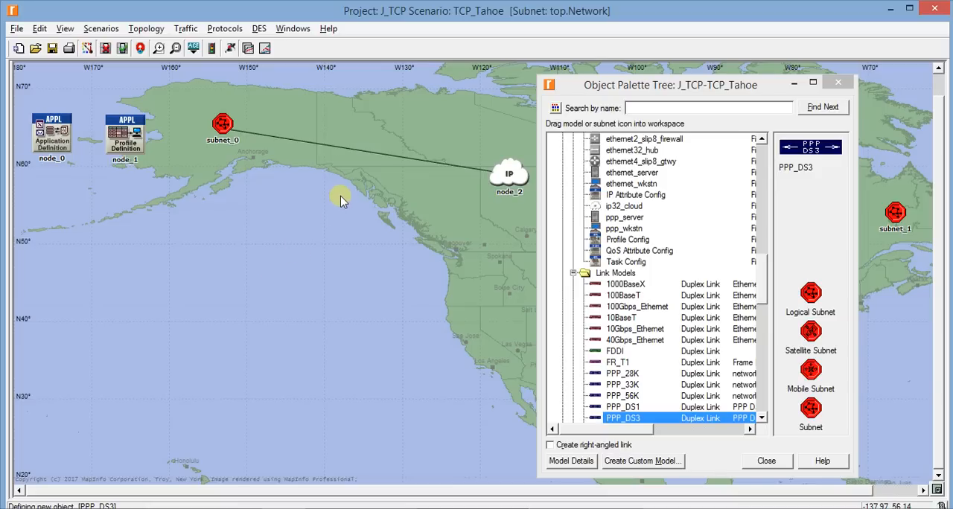
Look inside the Alaska subnet and delete the PPP_DS3 link joining it to the IP cloud
double_click(220, 126)
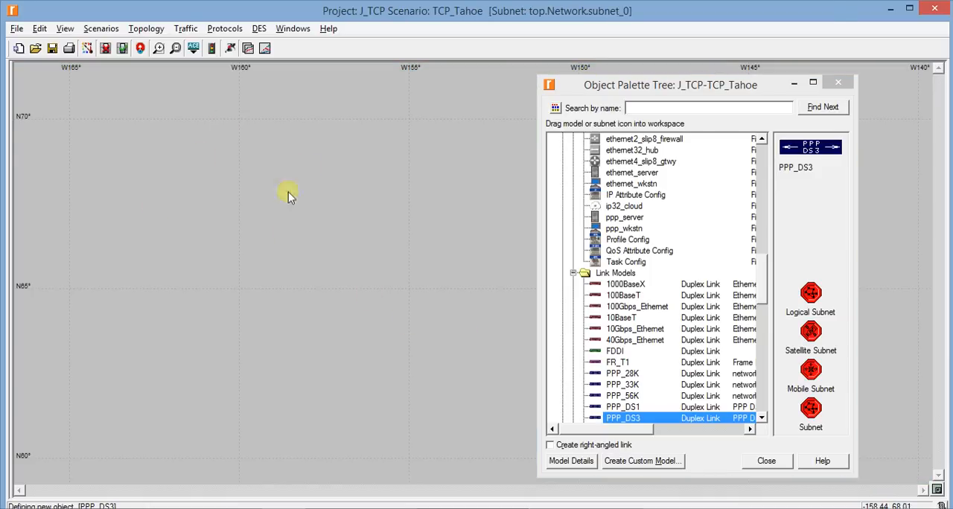
right_click(309, 170)
left_click(329, 179)
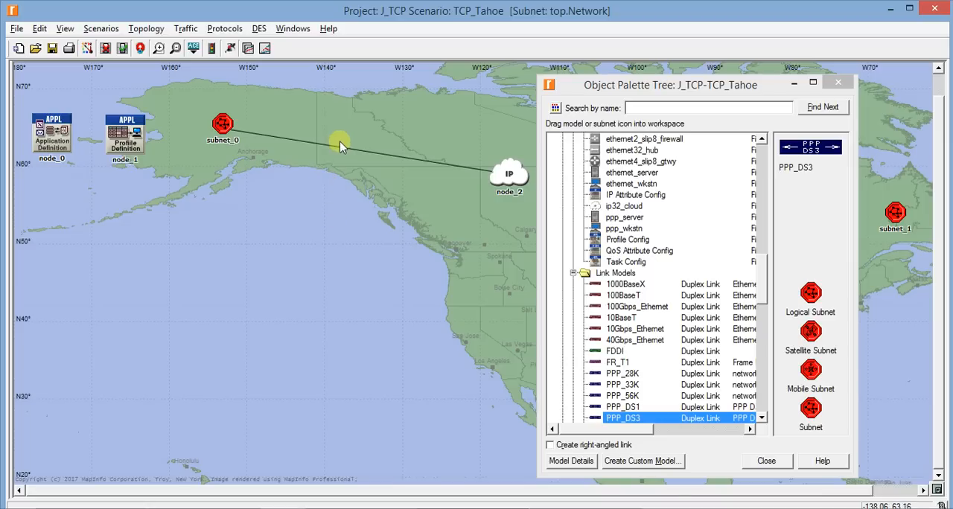
key("Delete")
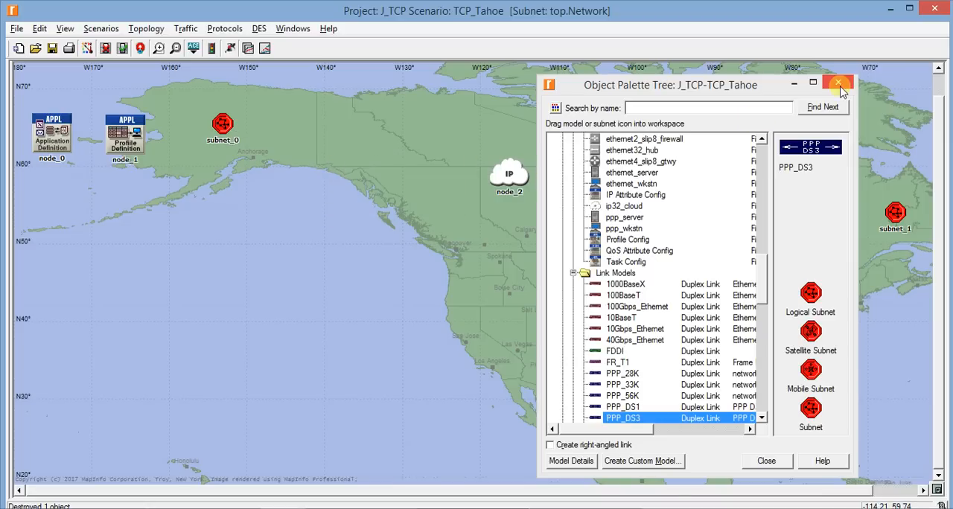
left_click(788, 85)
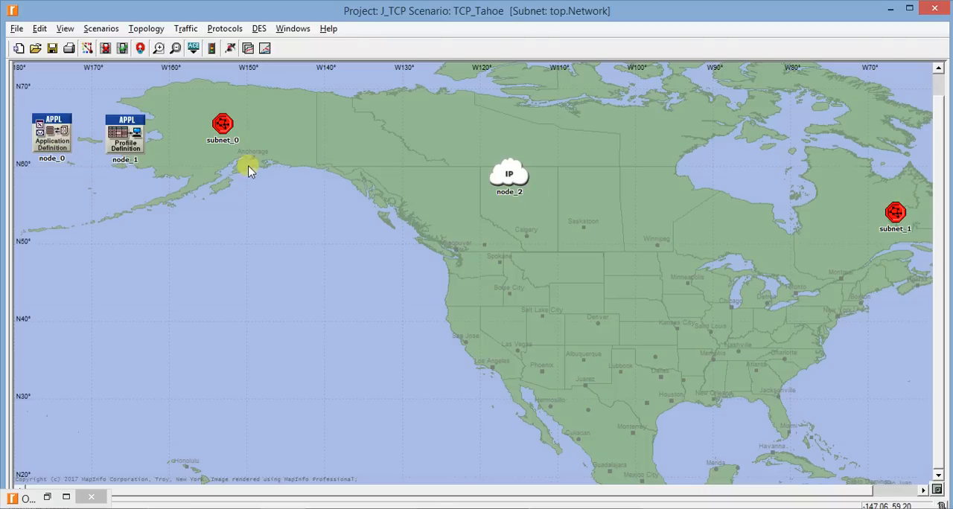
Rename the Application Config node as Application
right_click(64, 148)
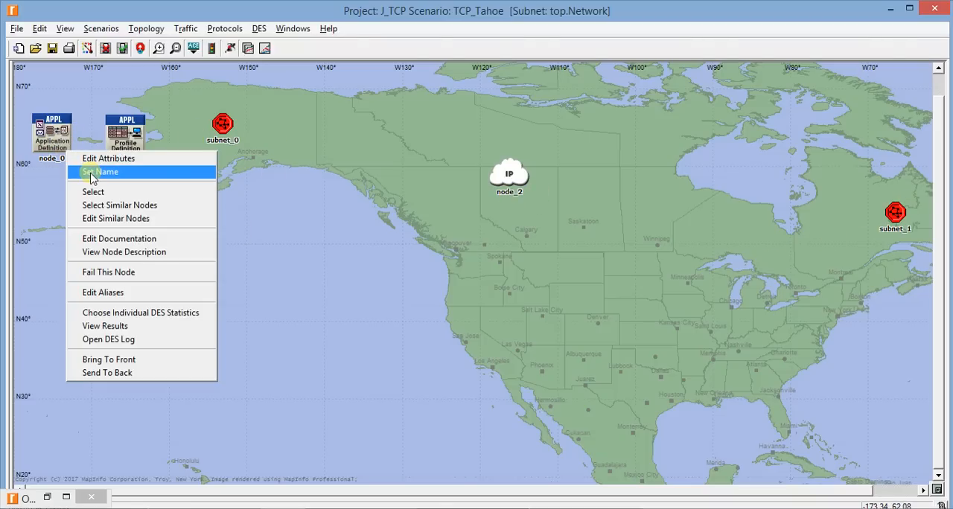
left_click(89, 172)
type("Ap")
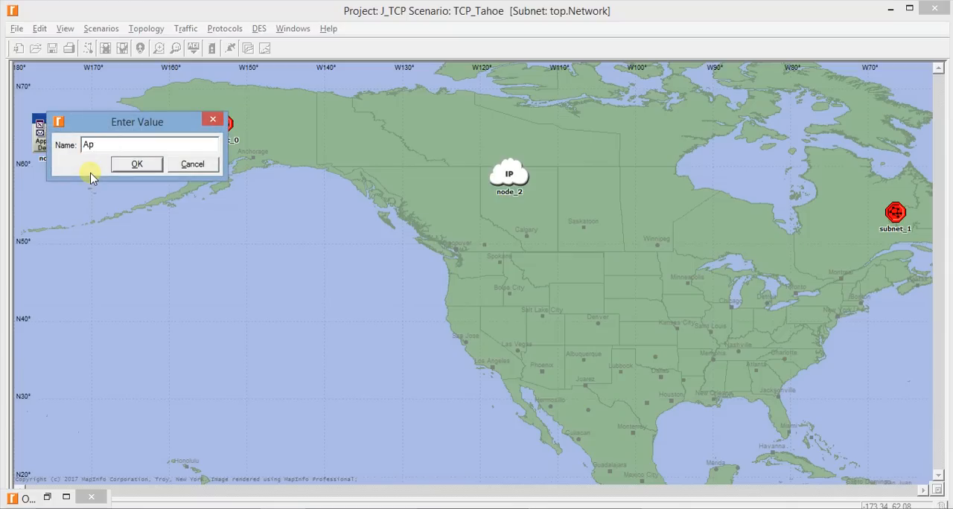
type("plication")
key("Return")
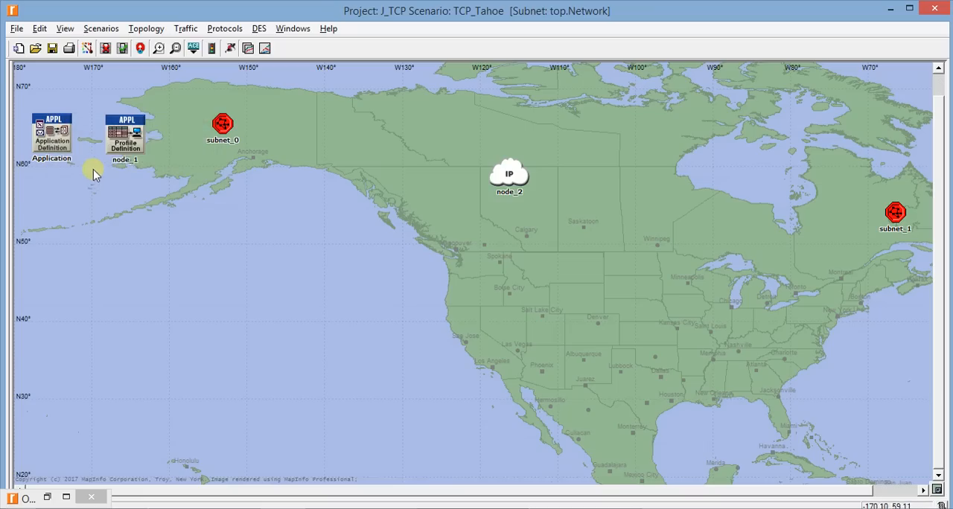
Rename the Profile Config node as Profile
right_click(122, 138)
left_click(139, 158)
type("R")
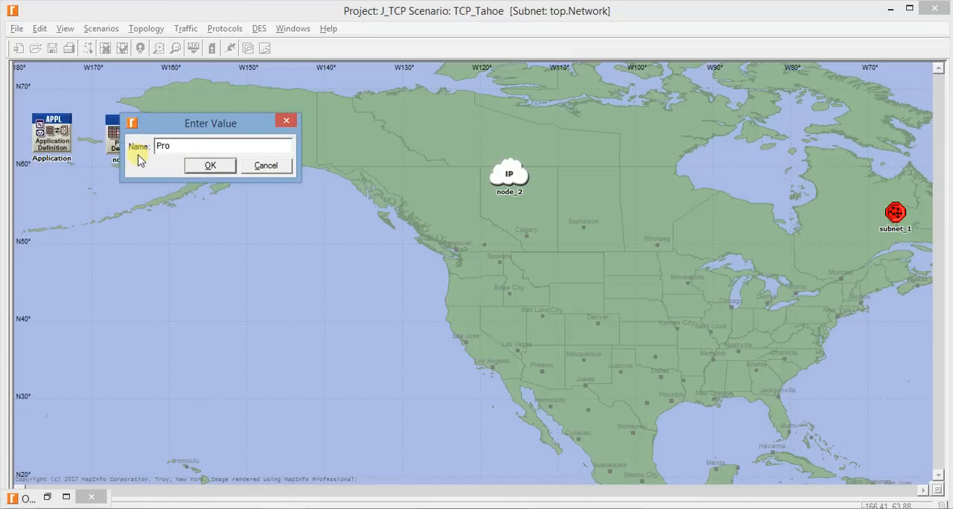
key("Return")
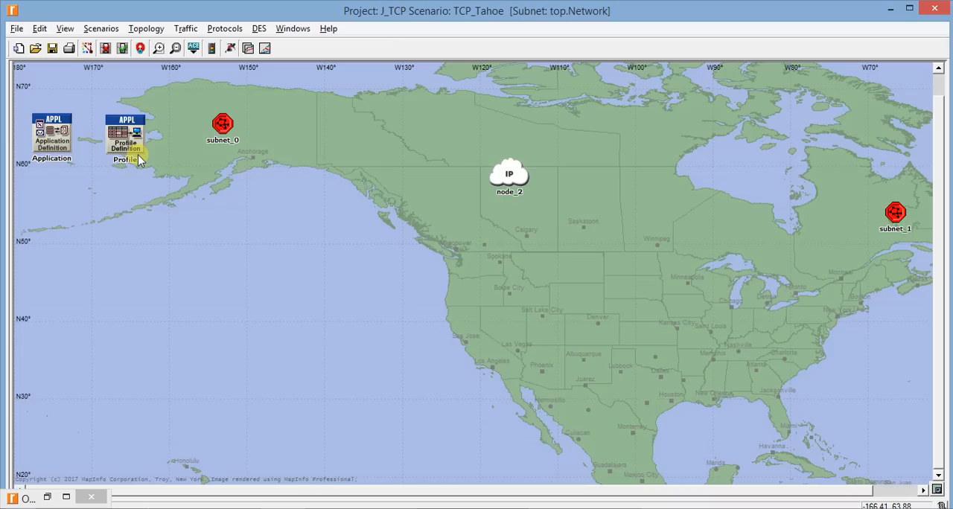
Rename the subnet over Alaska as Server Subnet
right_click(221, 120)
left_click(239, 136)
type("SEr")
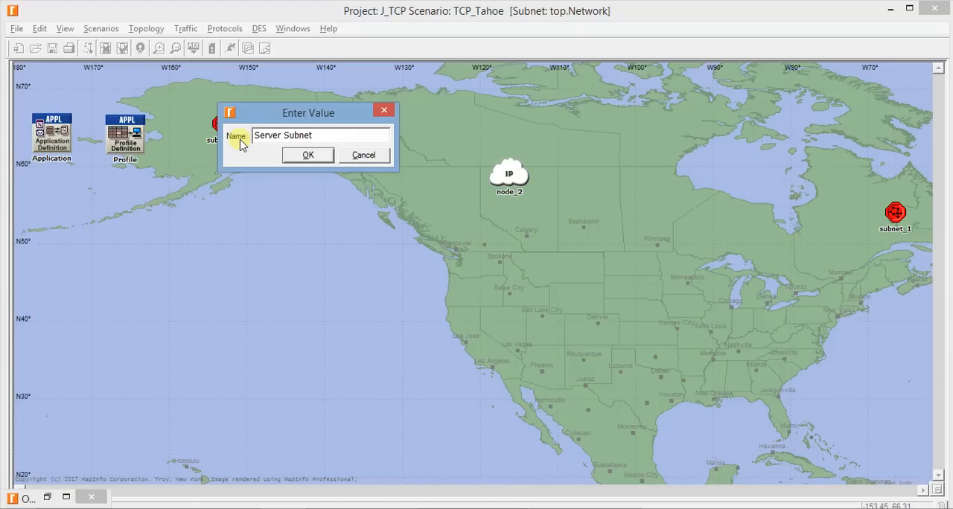
key("Return")
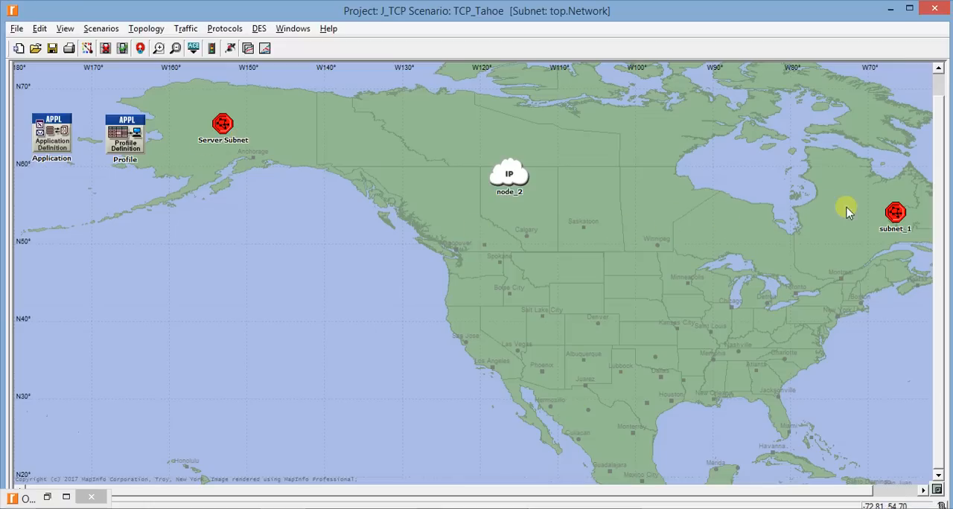
Rename the subnet over eastern Canada as Client Subnet
right_click(895, 214)
left_click(890, 230)
type("Client Subnet")
left_click(863, 244)
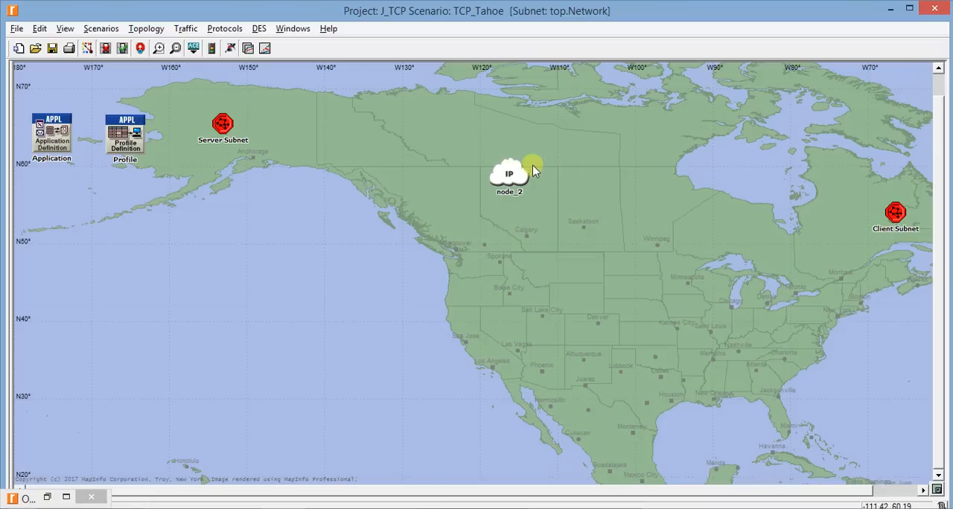
Rename the IP cloud node as Cloud
right_click(509, 175)
left_click(540, 194)
type("Cl")
key("Return")
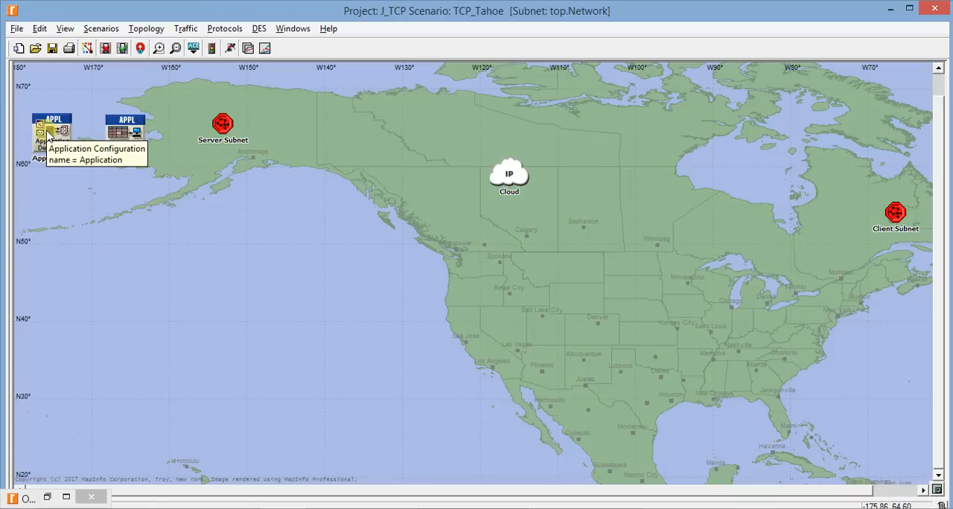
Edit the Application node's attributes with the advanced ones hidden, and set the number of Application Definitions rows to 1
right_click(47, 133)
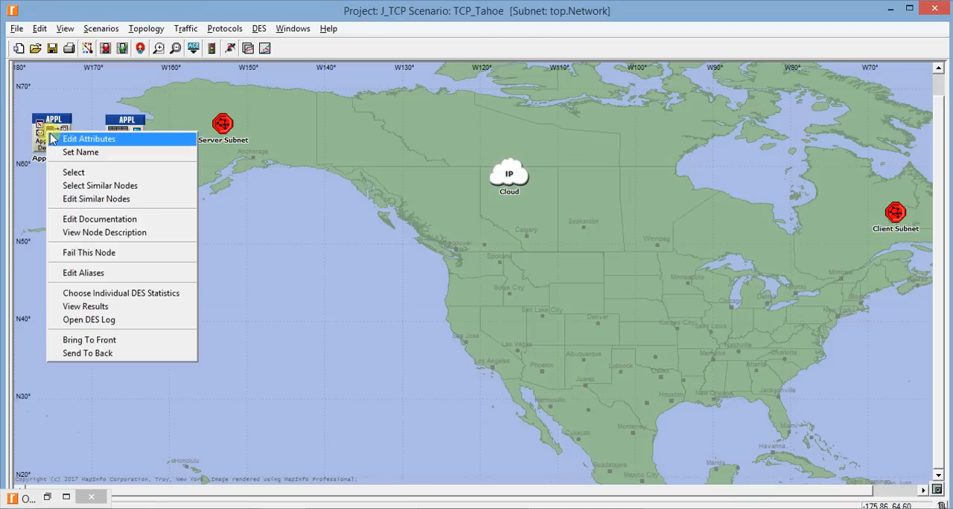
left_click(64, 139)
left_click_drag(189, 132, 315, 100)
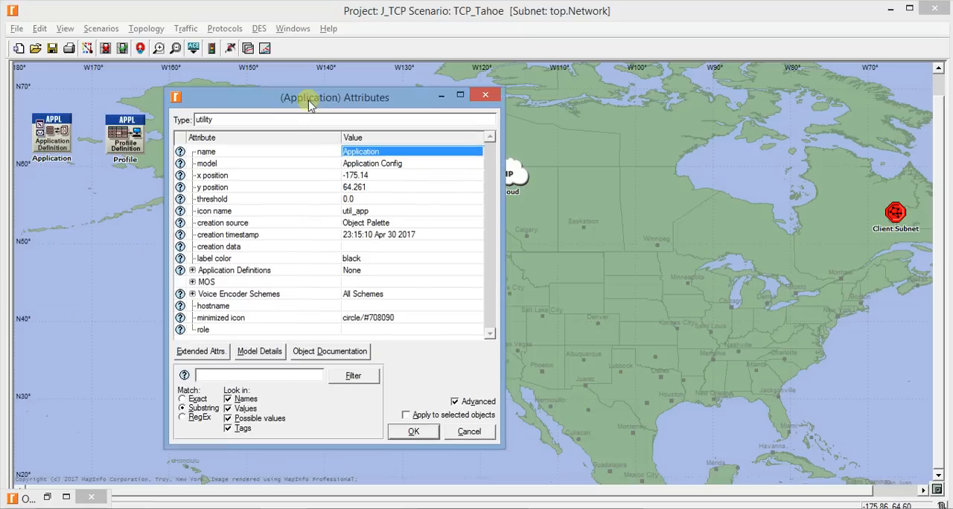
left_click(460, 398)
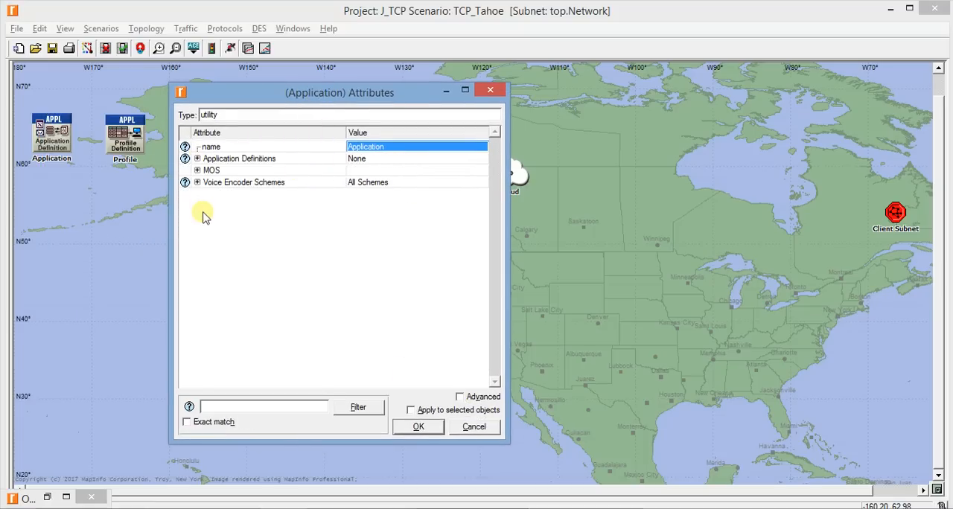
left_click(197, 158)
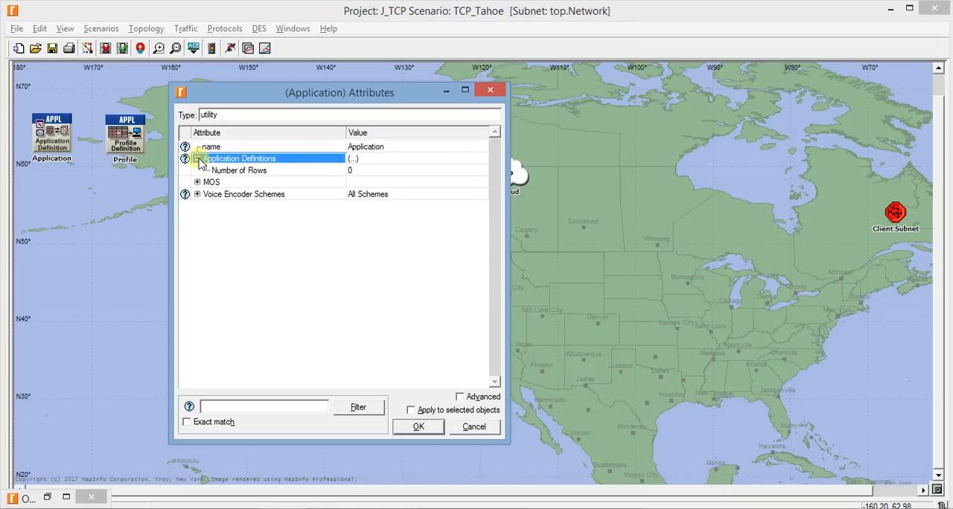
left_click(348, 170)
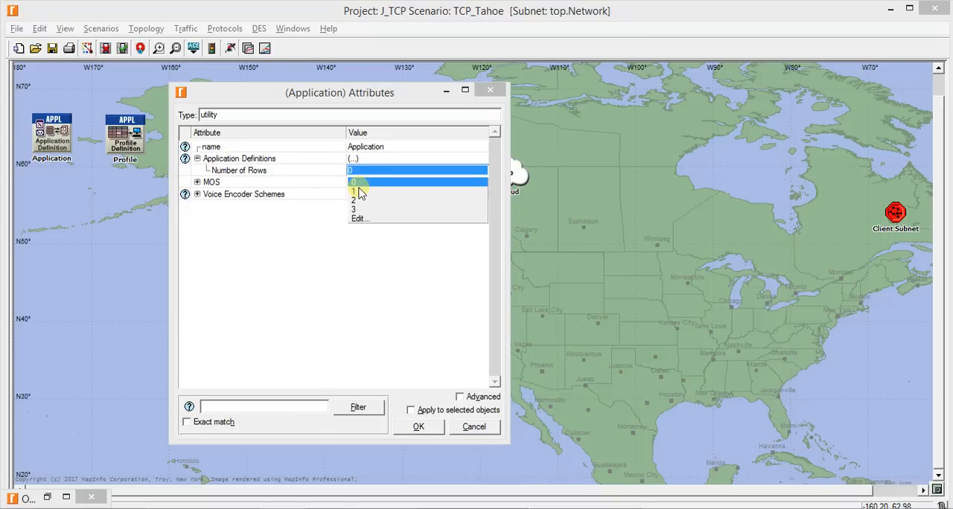
left_click(360, 193)
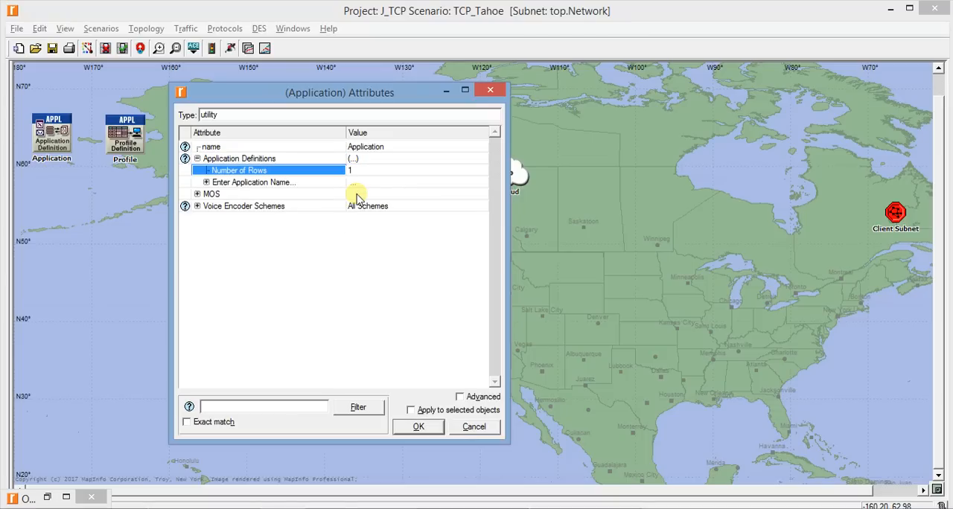
Name the new application definition "ftp application"
left_click(207, 182)
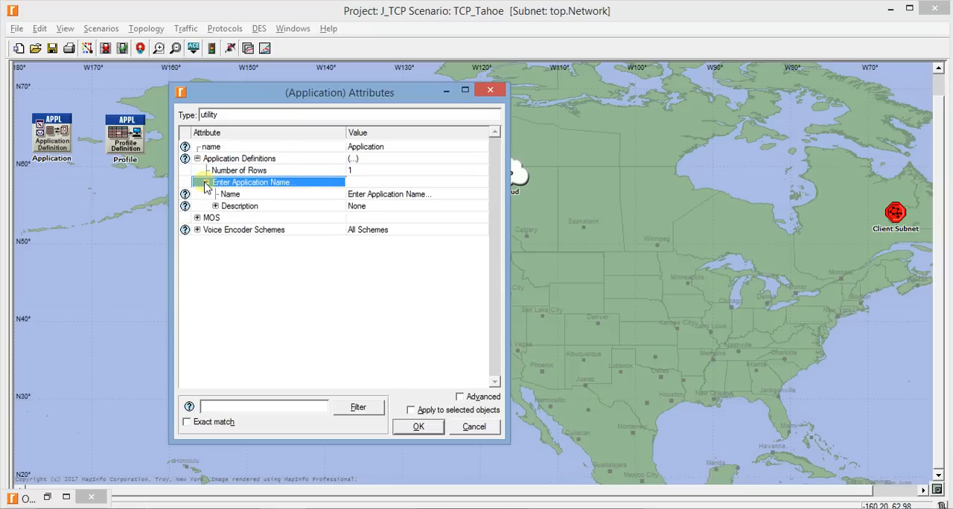
left_click(387, 195)
type("f")
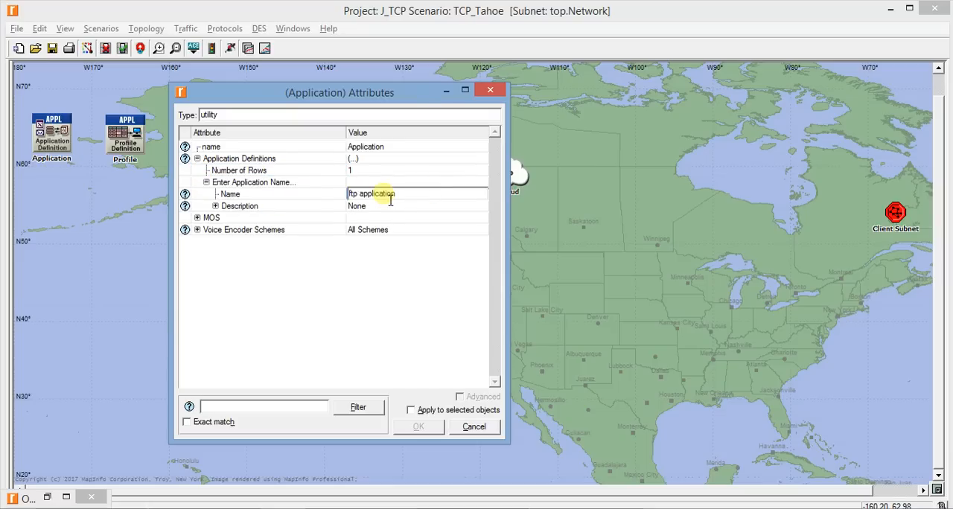
type("tp application")
left_click(389, 287)
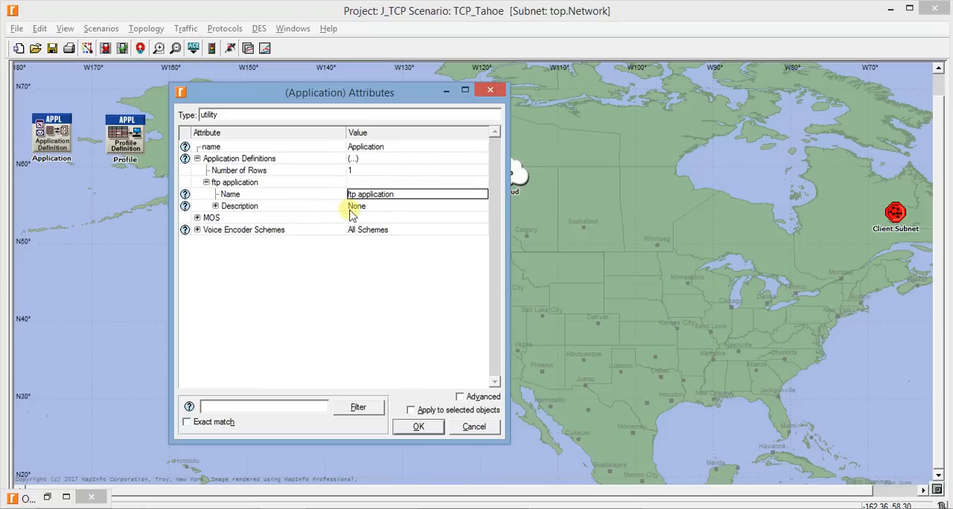
Edit the ftp application's Ftp description and set its Inter-Request Time to a constant 3600 seconds
left_click(214, 207)
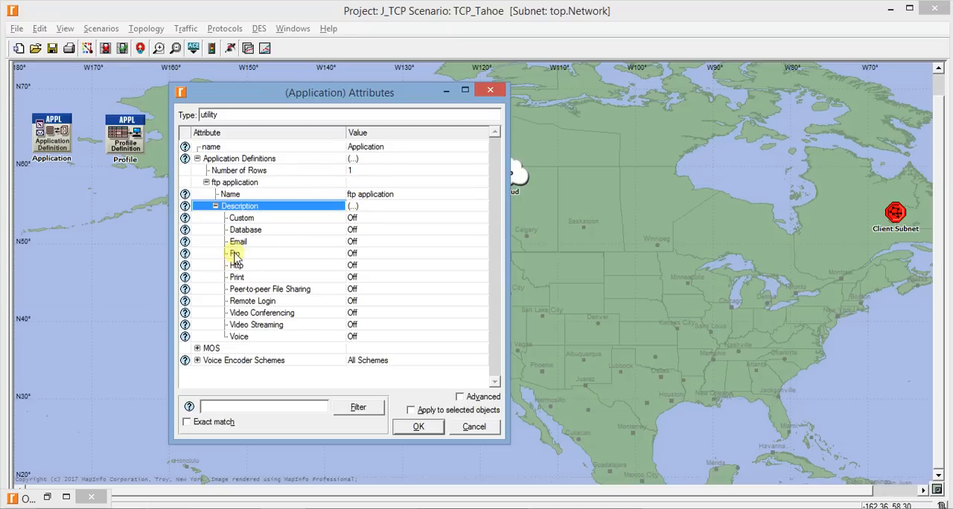
left_click(364, 254)
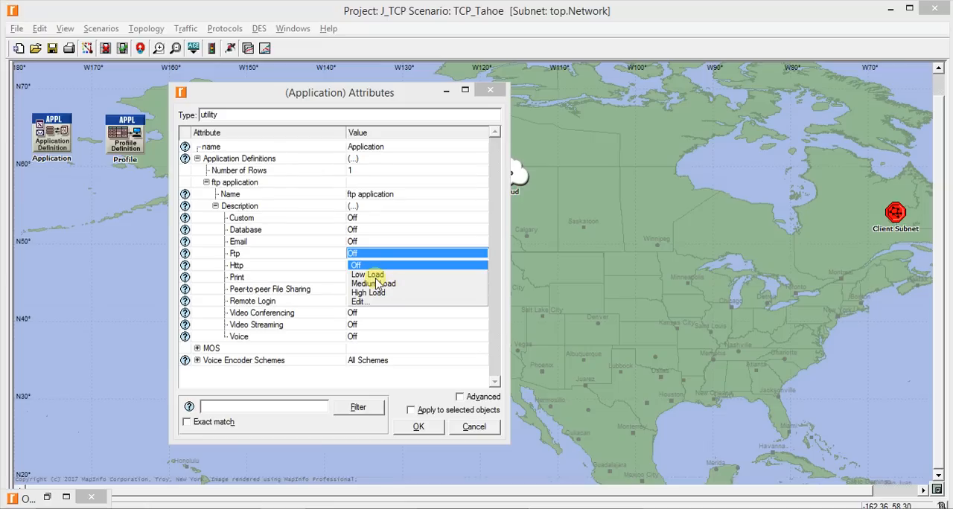
left_click(363, 301)
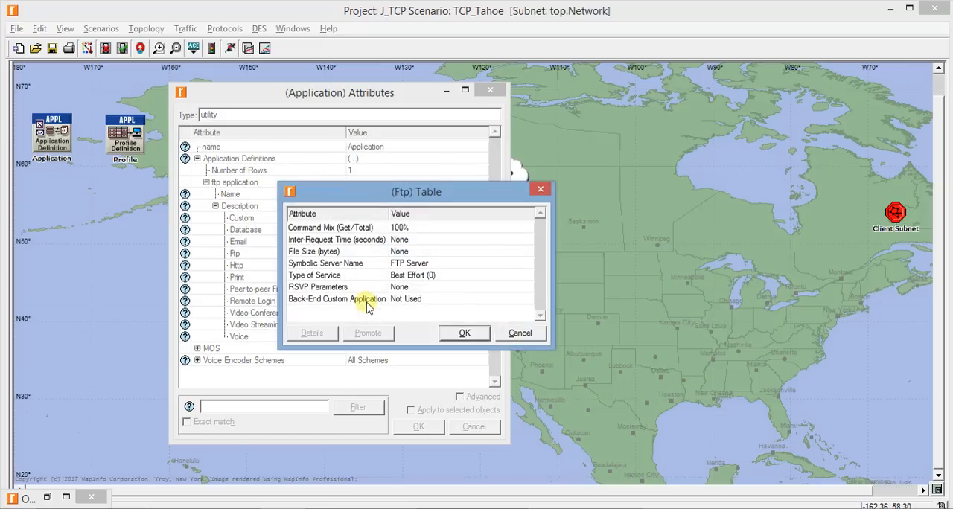
left_click_drag(432, 192, 504, 154)
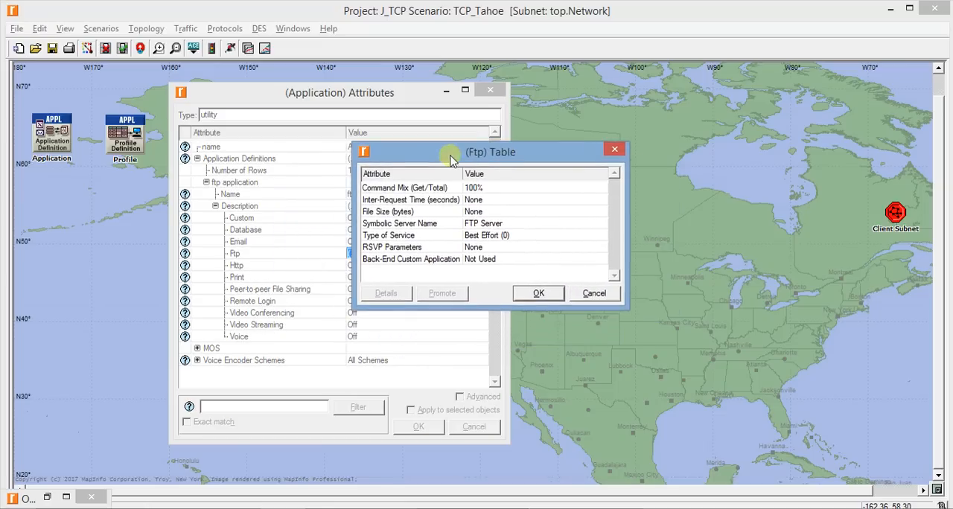
left_click(476, 201)
left_click(494, 223)
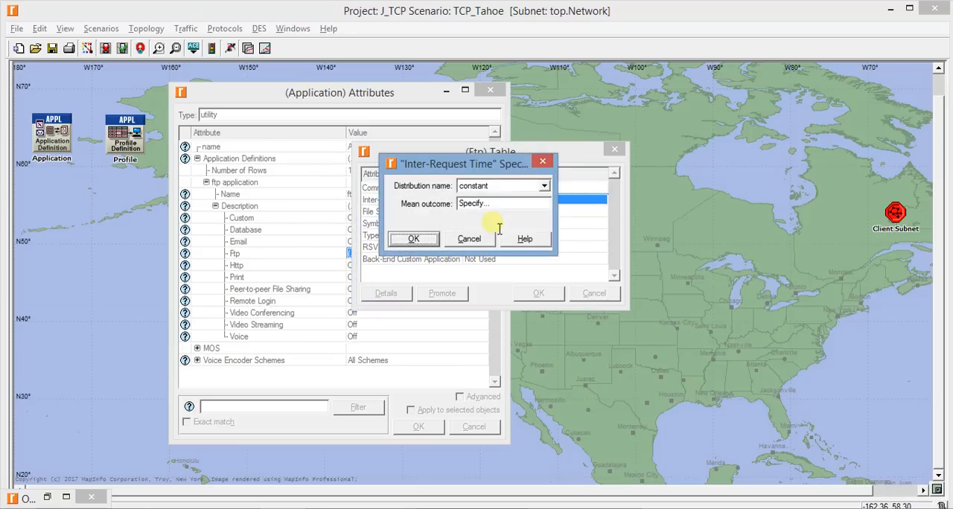
double_click(500, 204)
type("3600")
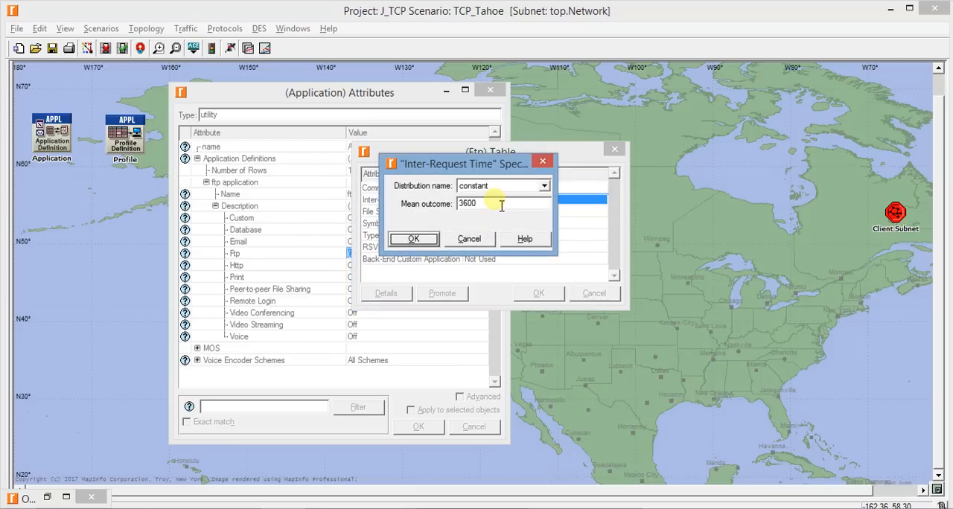
key("Return")
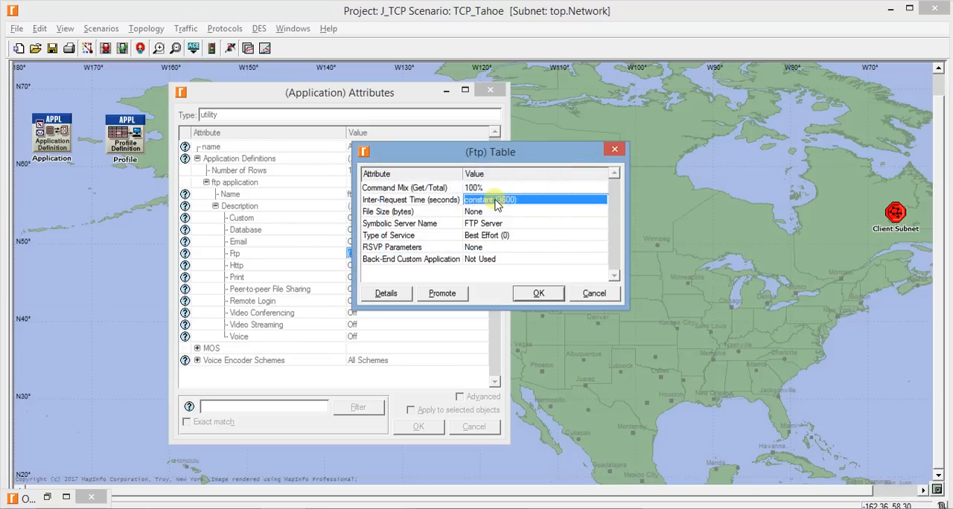
Set the Ftp File Size to a constant 1000000 bytes and accept the Ftp table
left_click(490, 212)
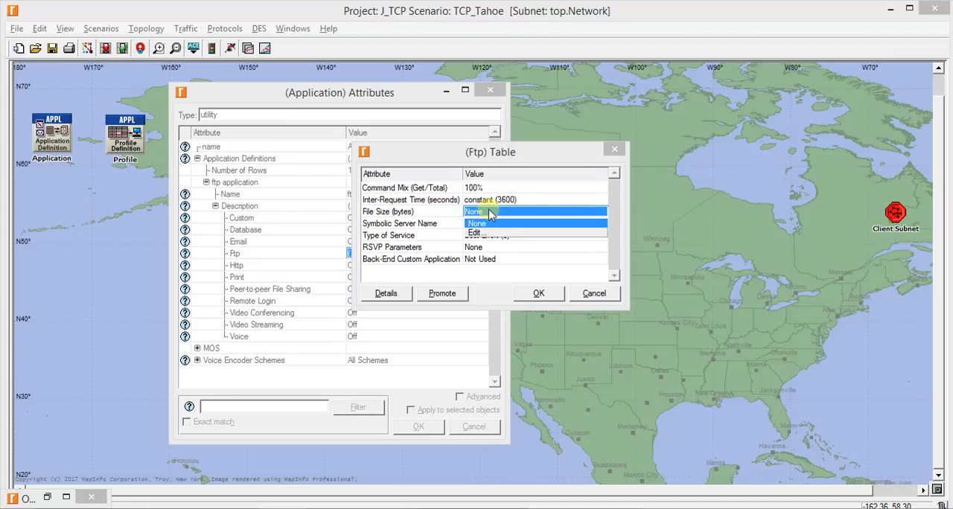
left_click(492, 232)
left_click(508, 212)
left_click_drag(509, 212, 362, 213)
type("1000000")
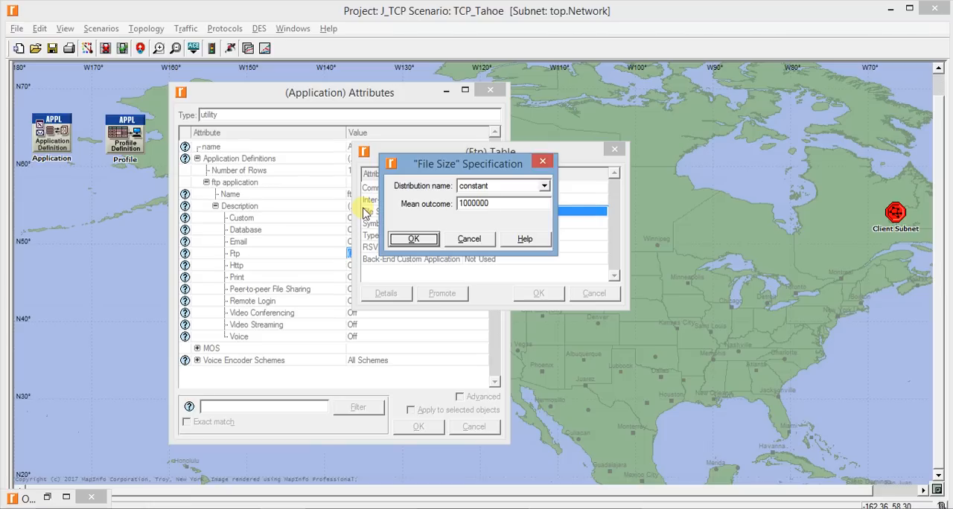
key("Return")
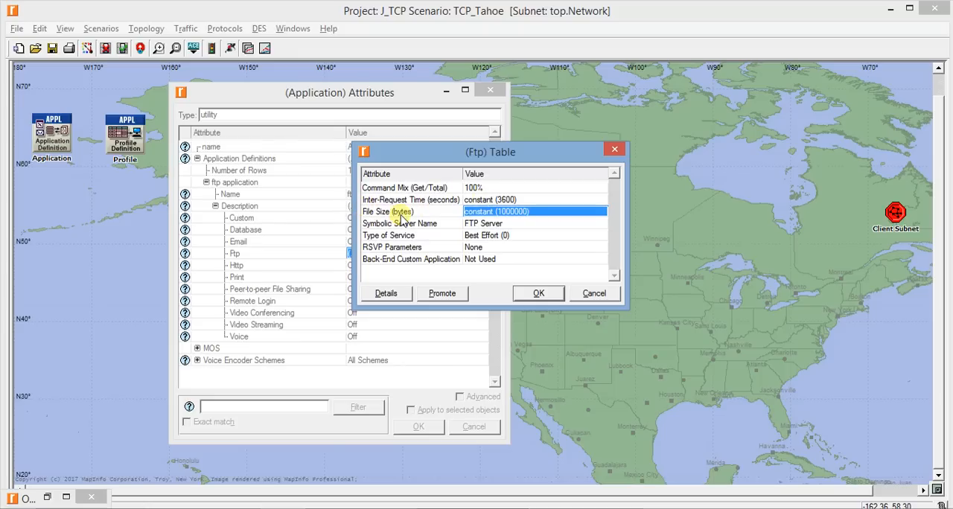
left_click(538, 293)
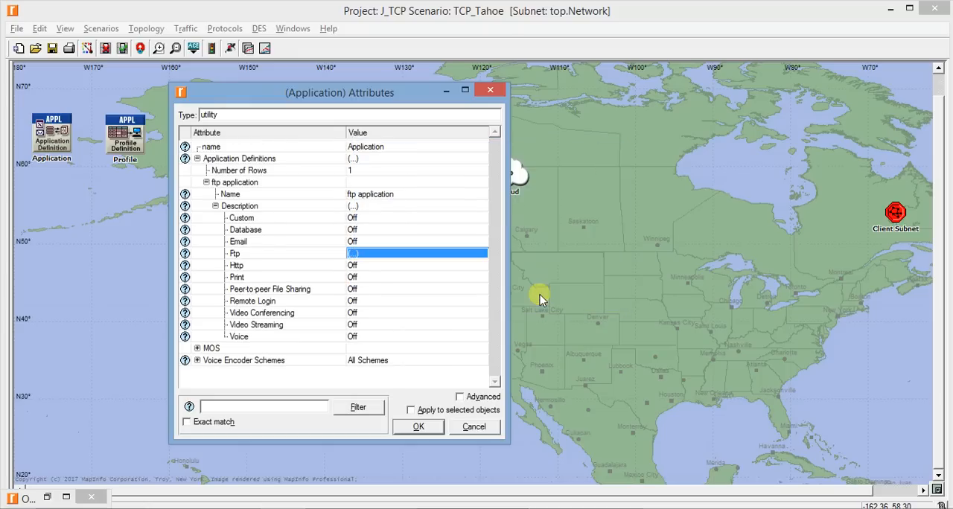
Recheck the ftp application's Ftp table settings and save the Application node's attributes
left_click(375, 257)
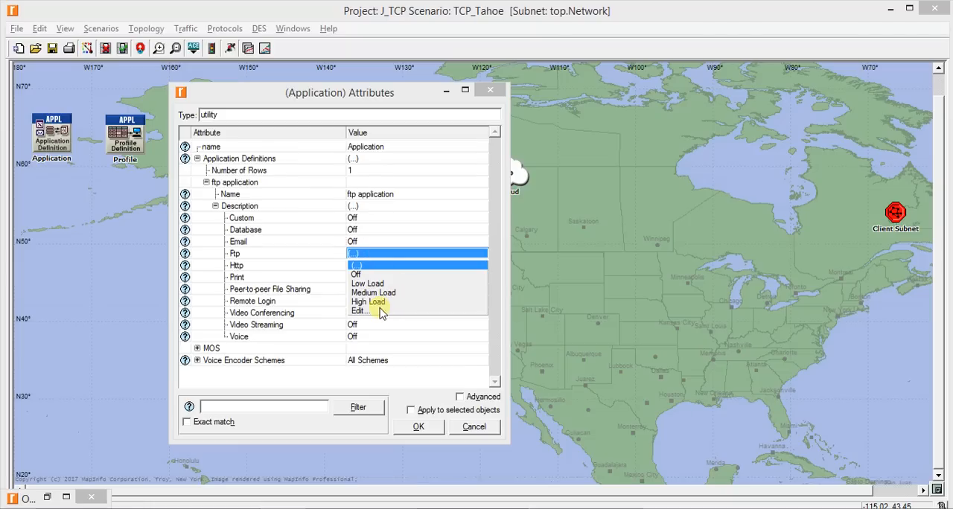
left_click(379, 312)
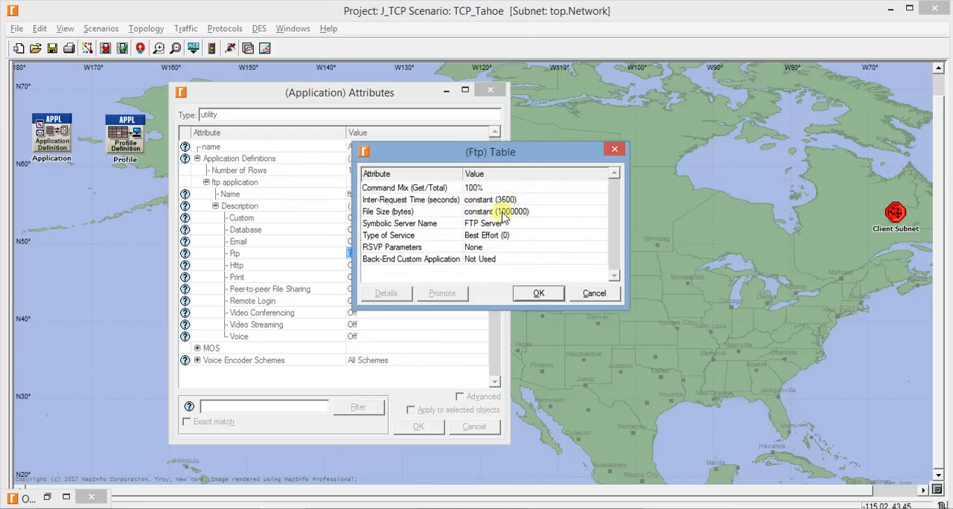
left_click(538, 294)
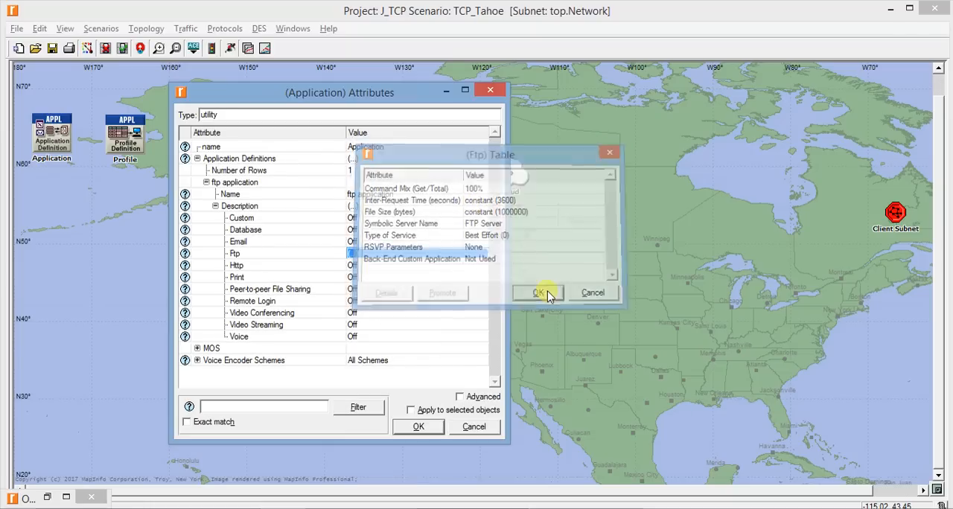
left_click(416, 428)
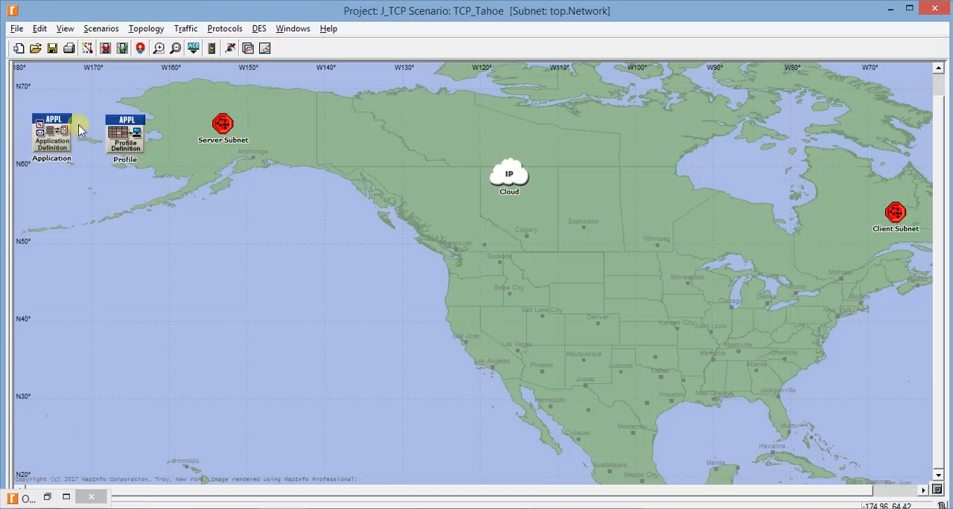
Edit the Profile node's attributes with the advanced ones hidden, and set the number of Profile Configuration rows to 1
right_click(132, 133)
left_click(154, 144)
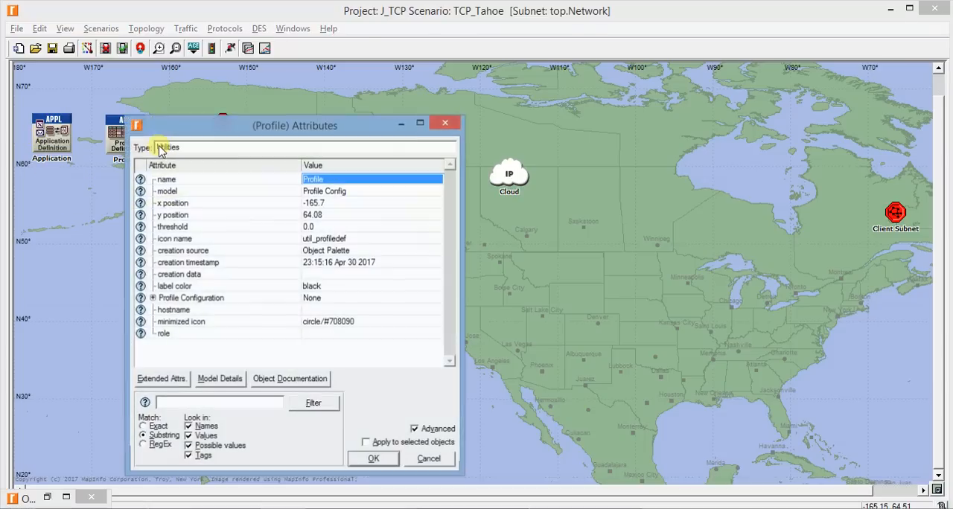
left_click_drag(212, 132, 417, 56)
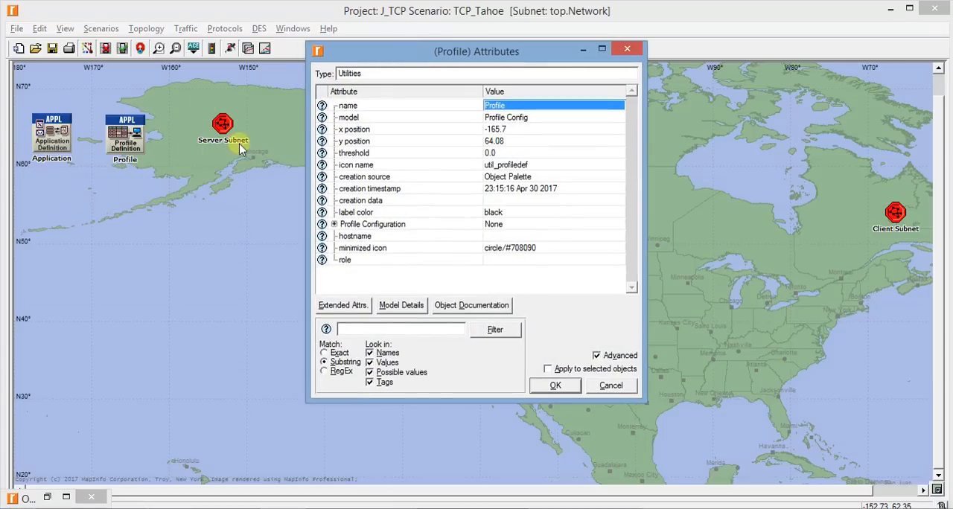
left_click(604, 358)
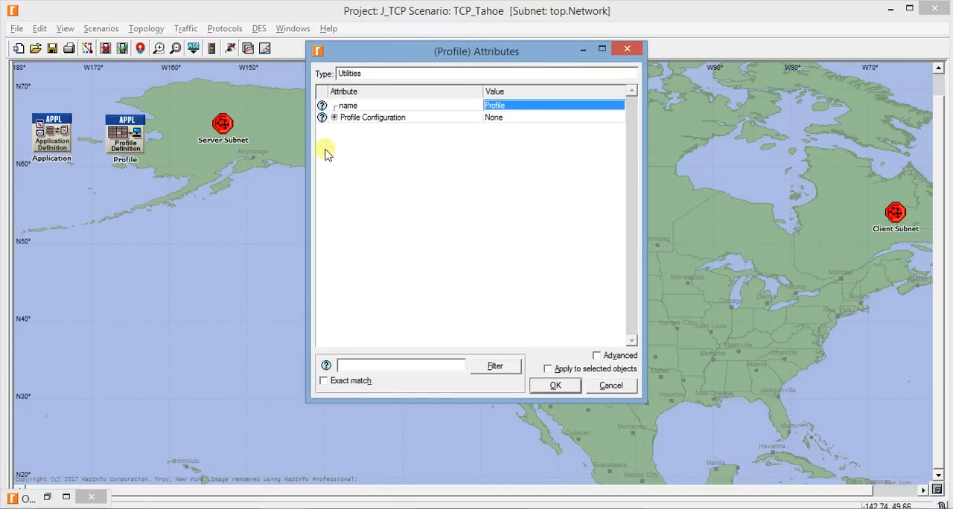
left_click(335, 118)
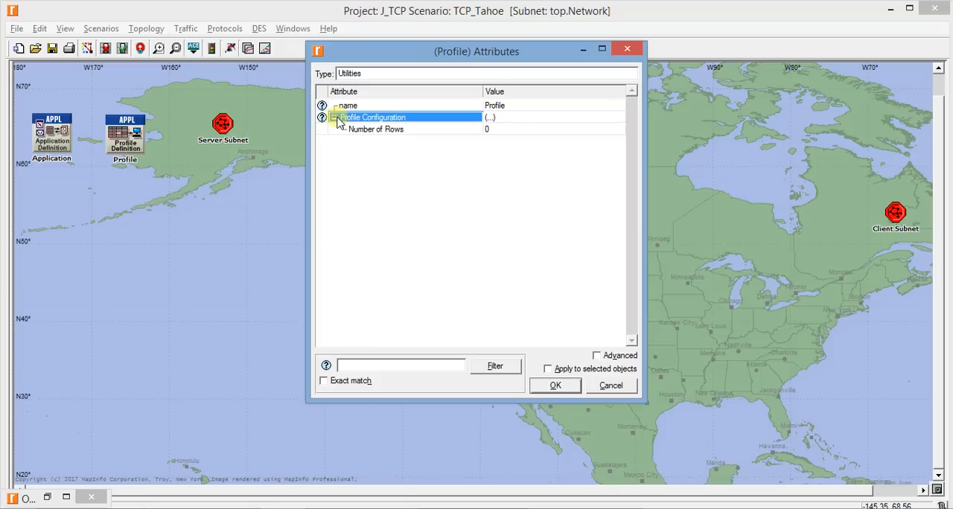
left_click(494, 130)
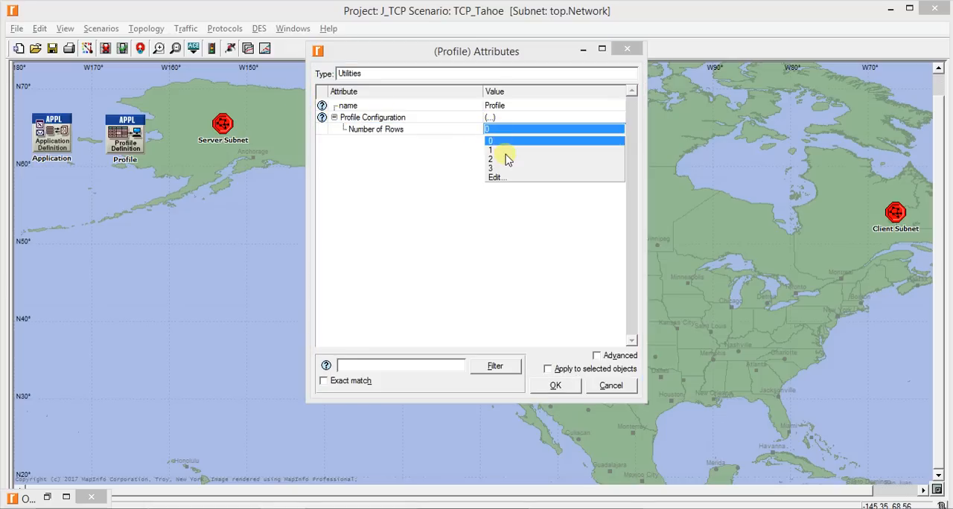
left_click(504, 150)
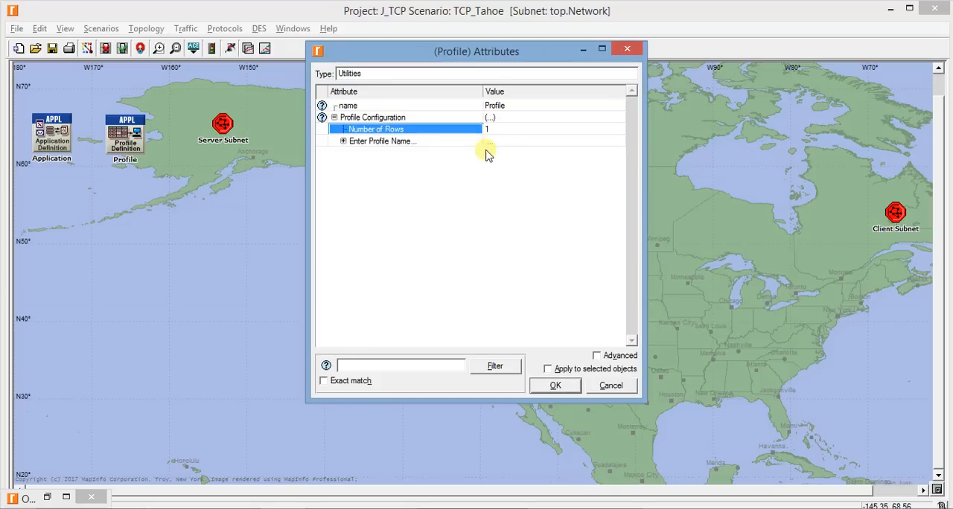
Name the new profile "ftp profile"
left_click(344, 140)
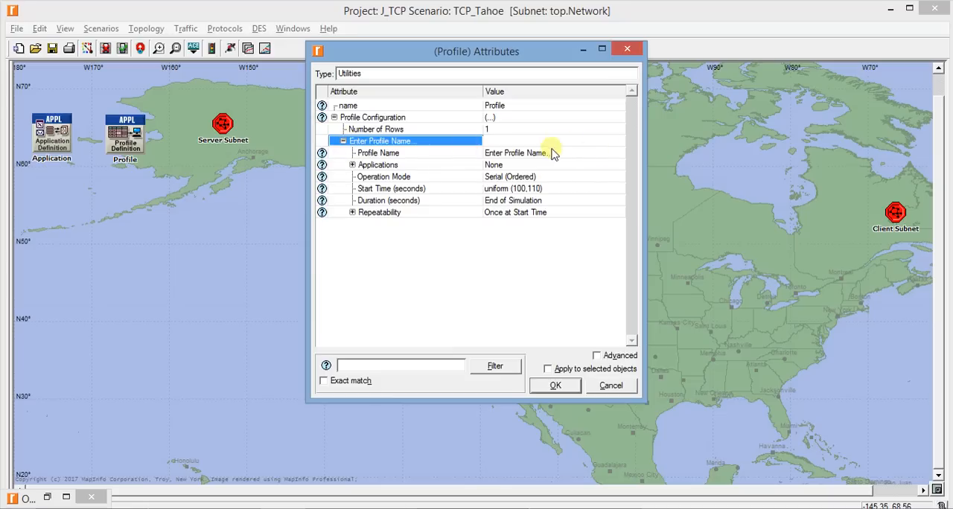
left_click(523, 153)
type("ftp")
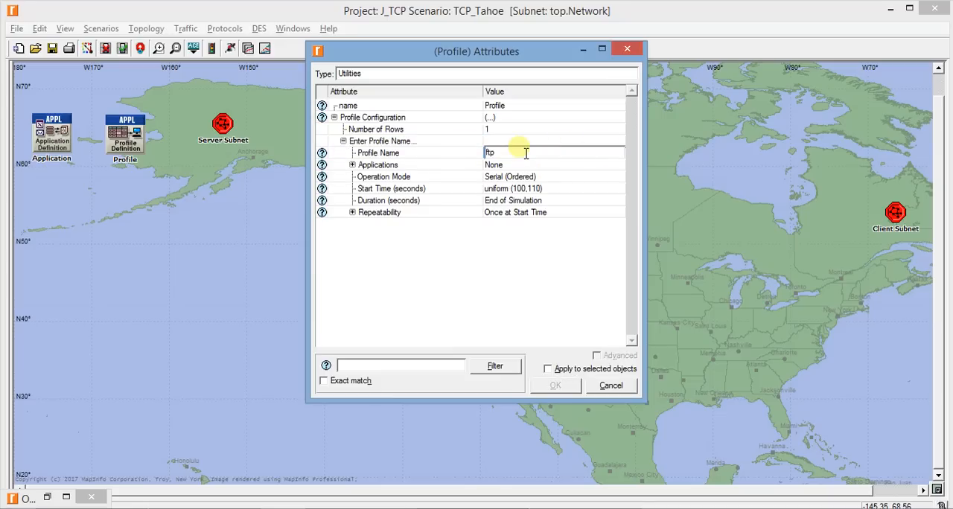
type(" profile")
key("Return")
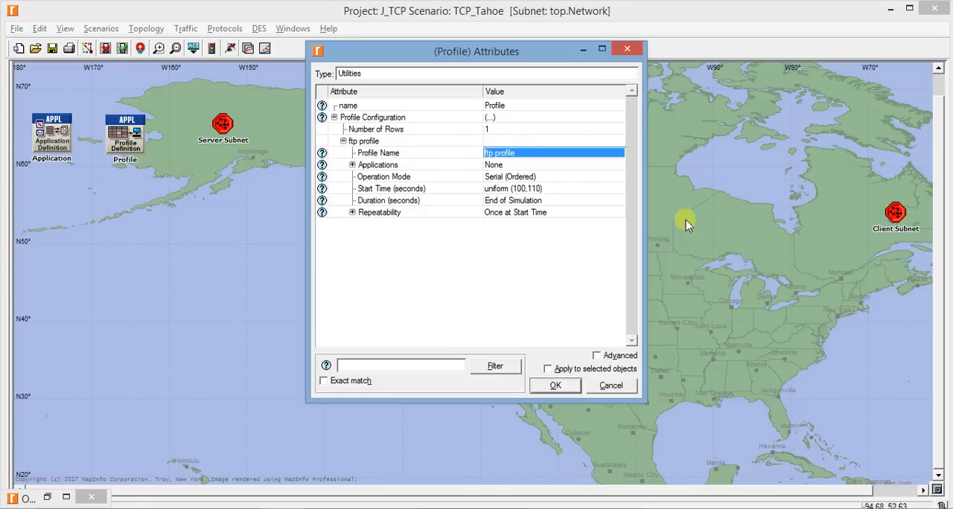
Add one application row to the ftp profile and assign it the ftp application
left_click(352, 165)
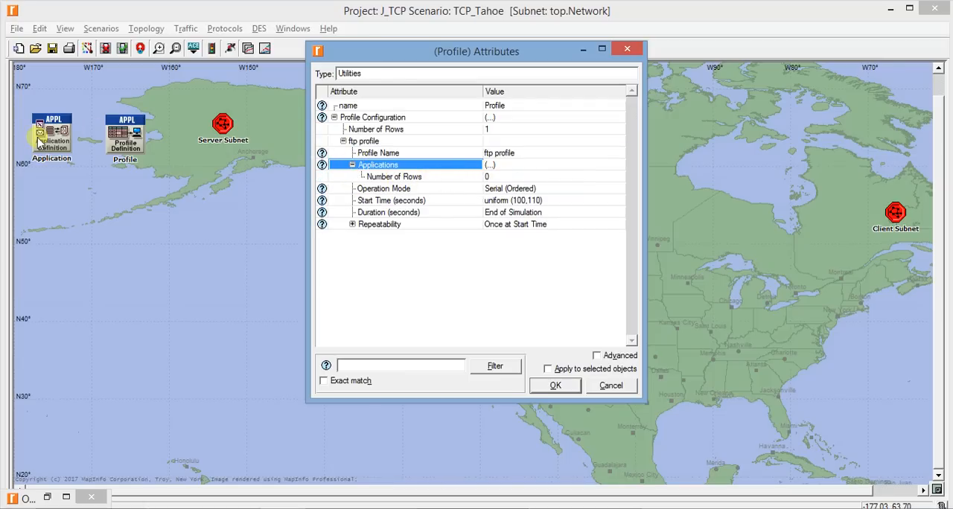
left_click(492, 178)
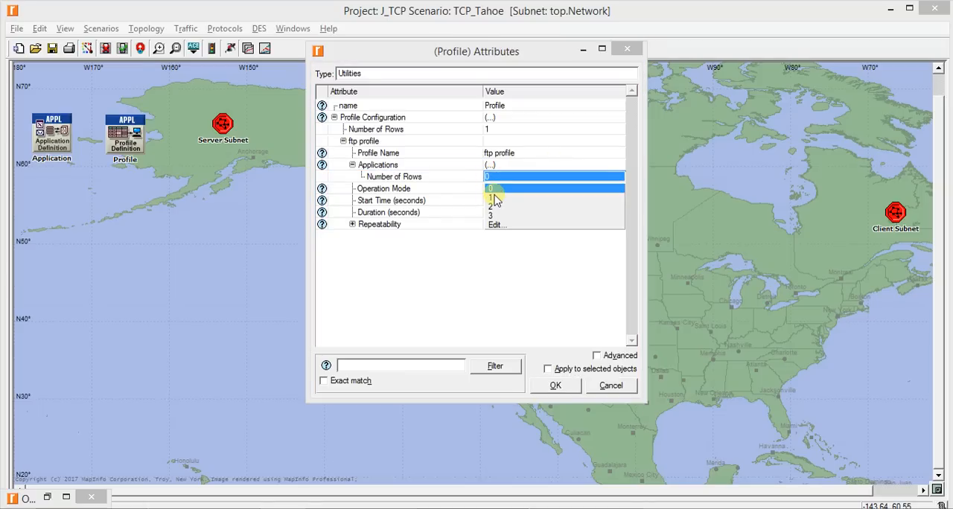
left_click(493, 199)
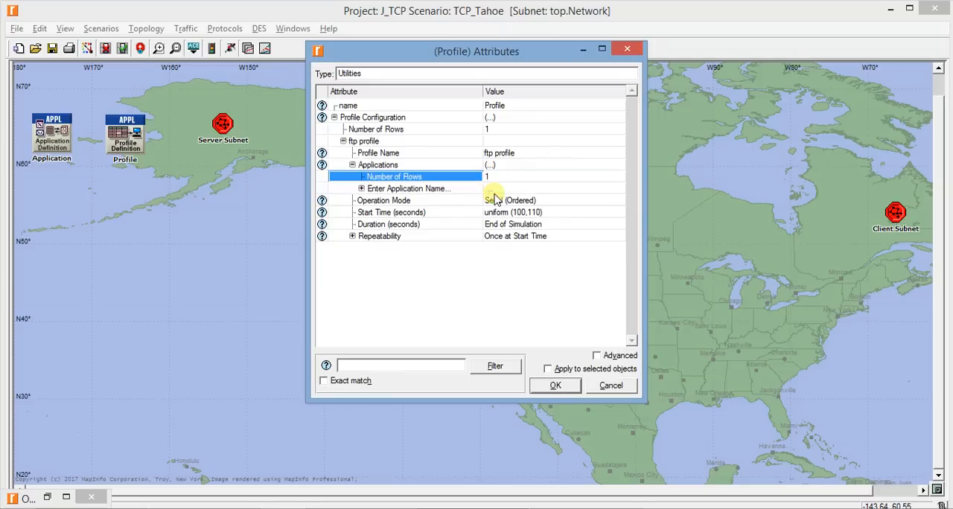
left_click(362, 189)
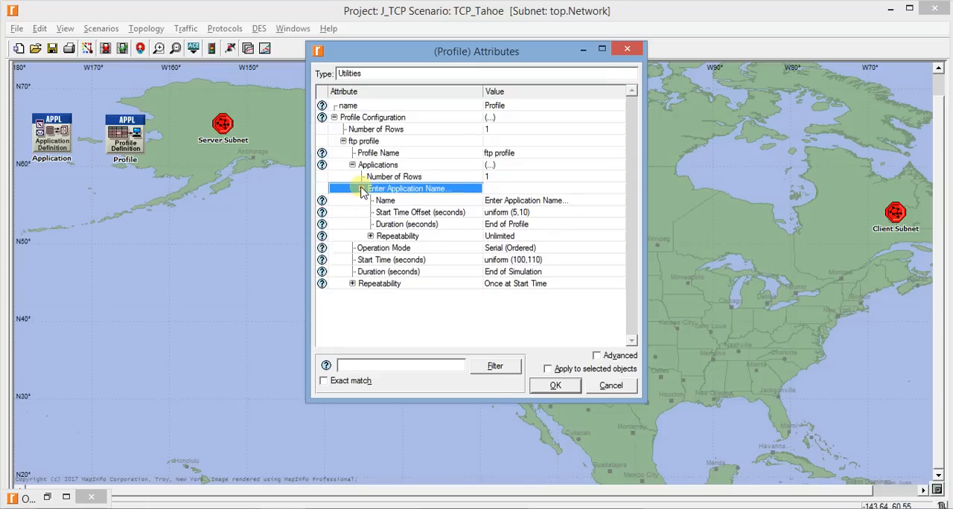
left_click(532, 201)
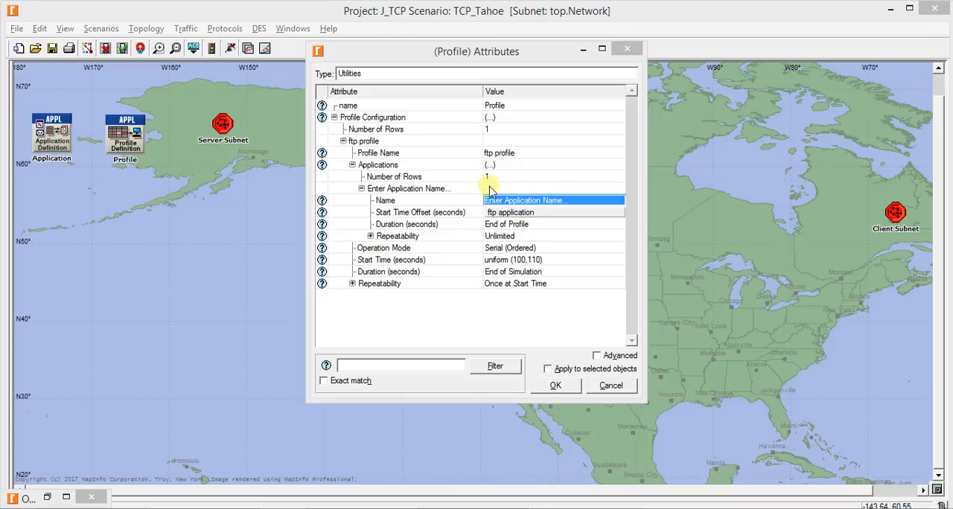
left_click(533, 213)
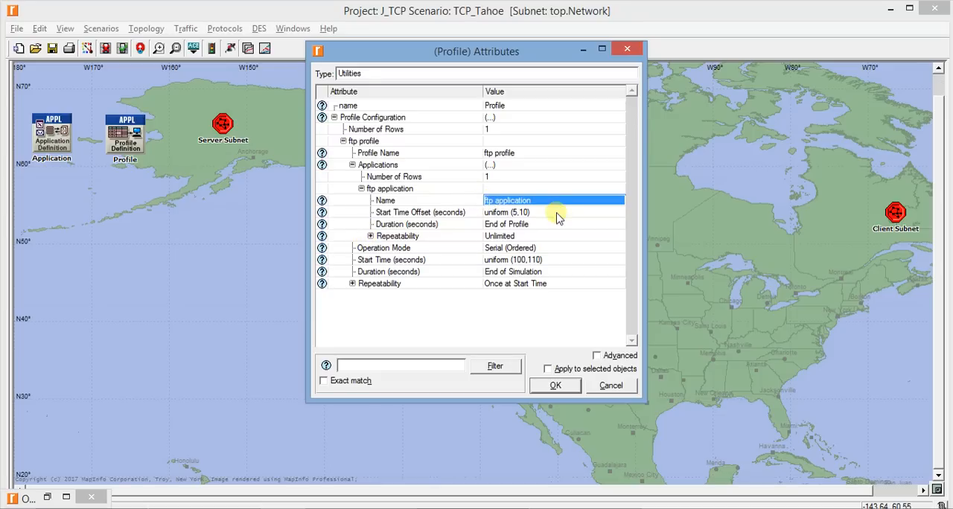
Set the ftp application's Start Time Offset in the profile to a constant distribution with a mean outcome of 5 seconds
left_click(534, 214)
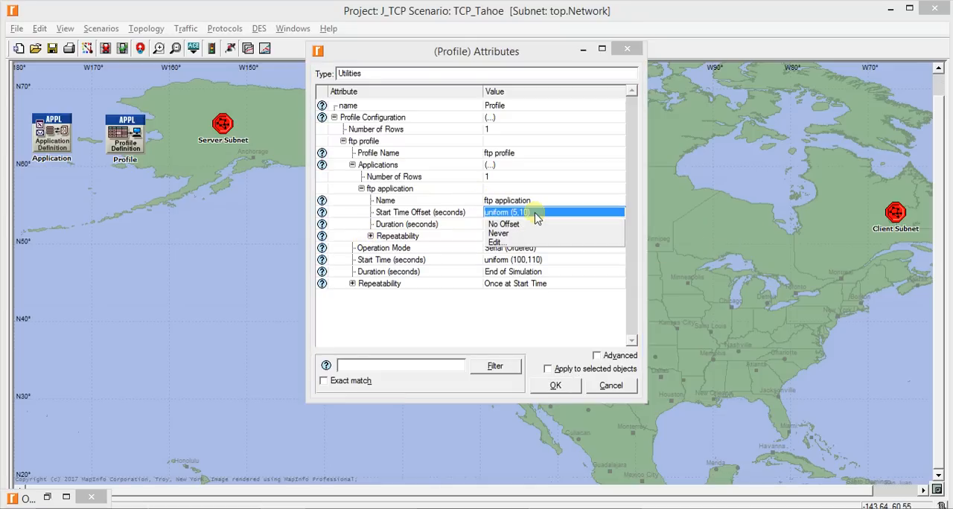
left_click(512, 245)
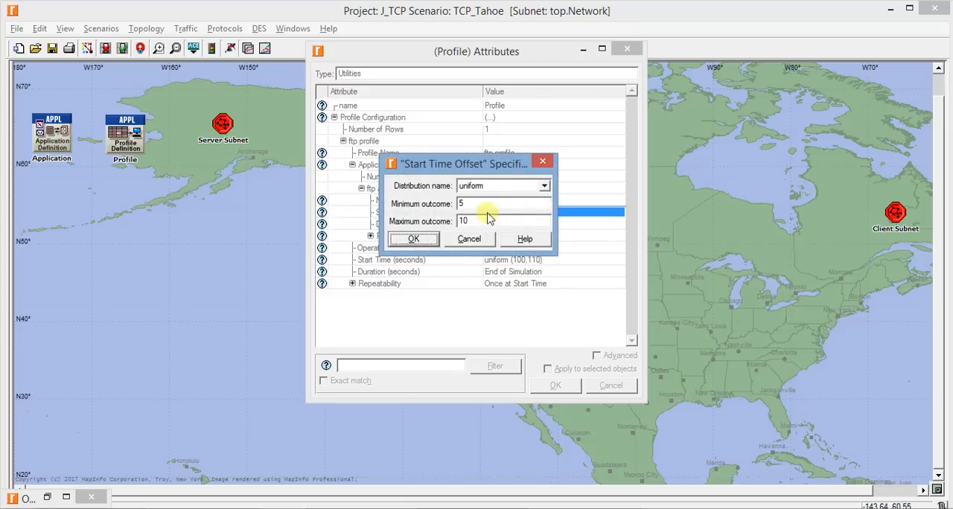
left_click(487, 189)
left_click(494, 245)
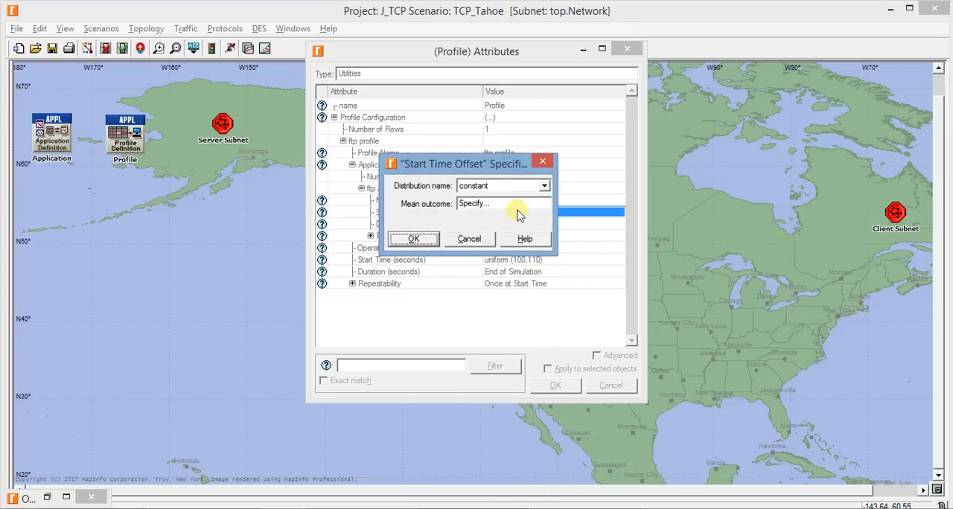
left_click(528, 208)
type("5")
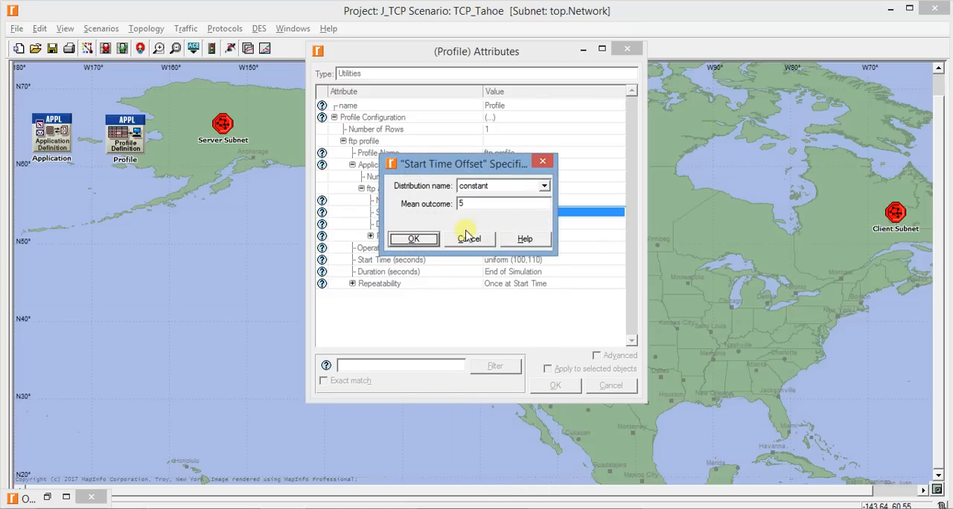
left_click(408, 238)
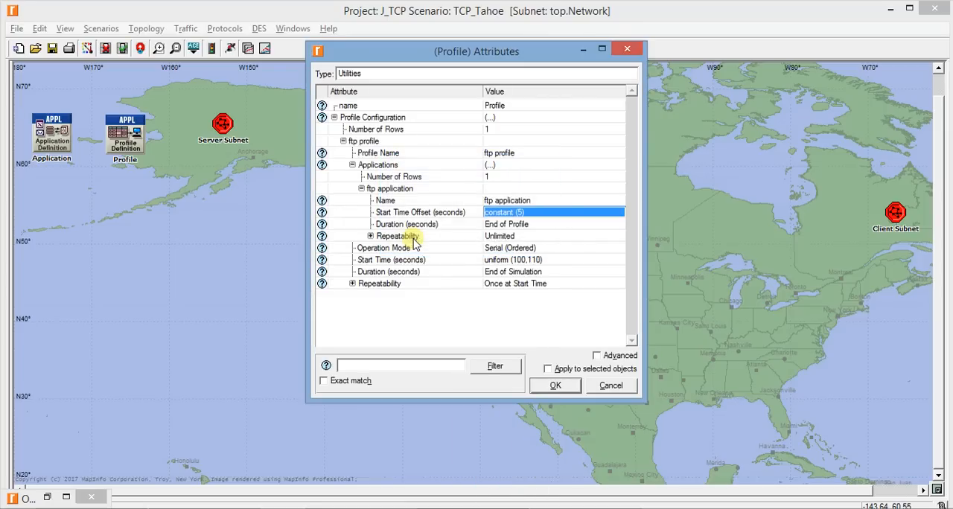
Set the ftp application's Repeatability within the ftp profile to Once at Start Time
left_click(511, 238)
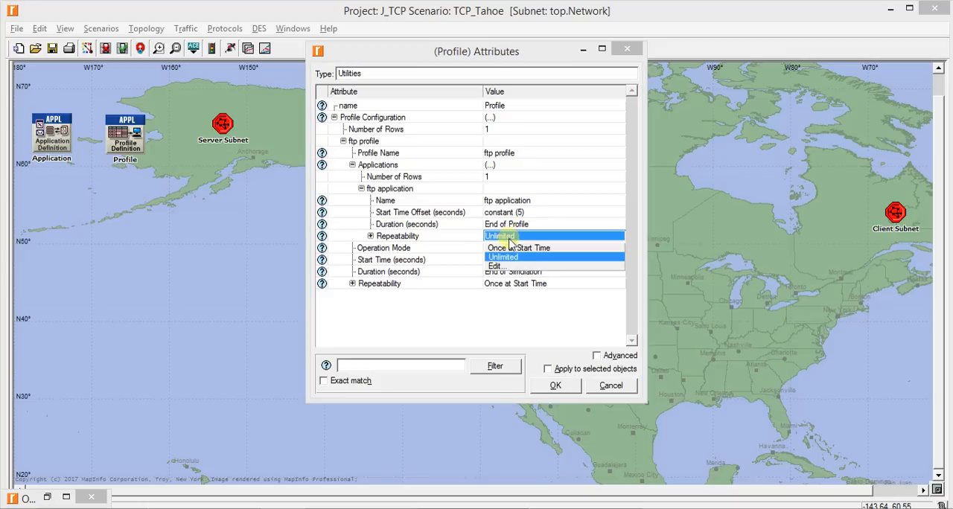
left_click(509, 248)
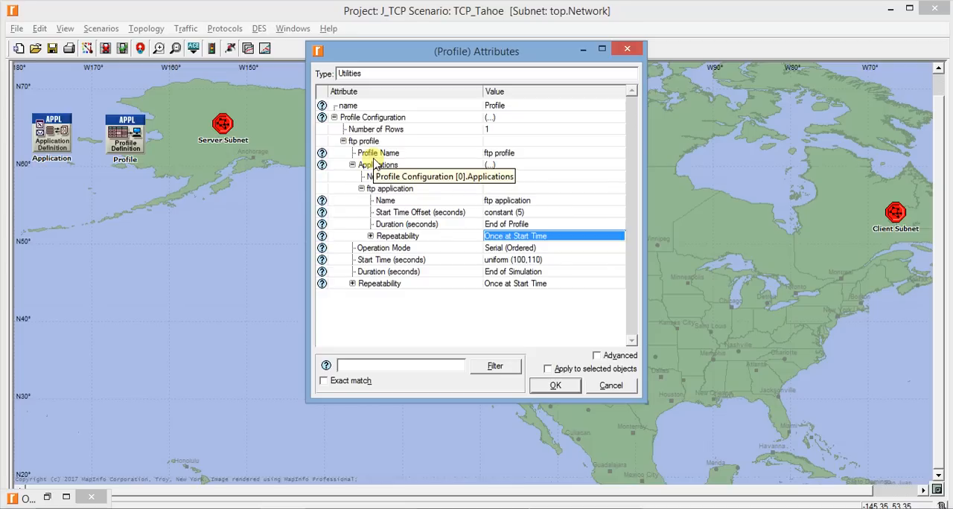
left_click(503, 236)
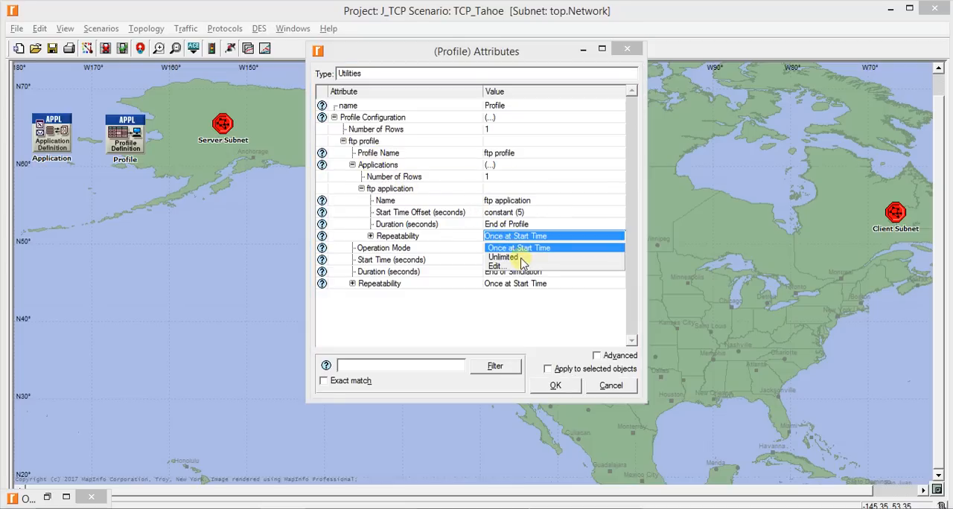
left_click(512, 257)
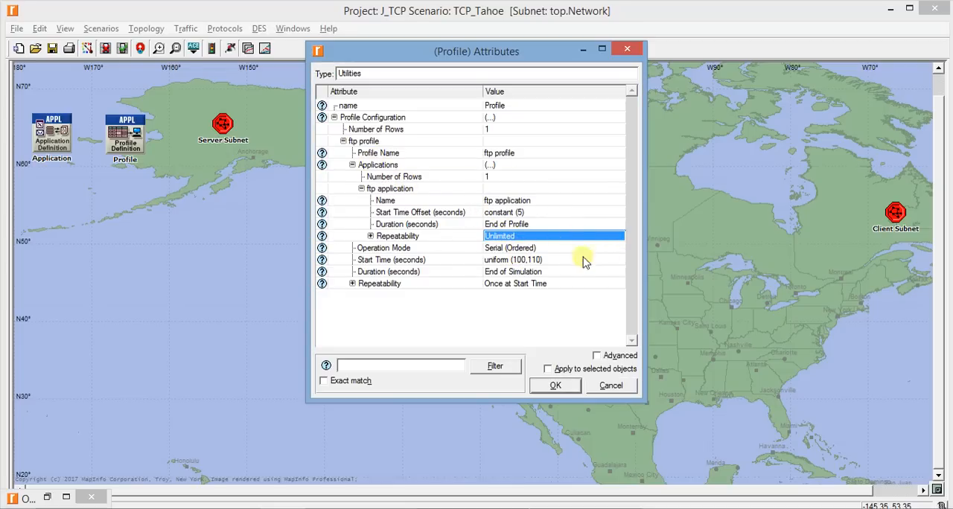
left_click(513, 237)
left_click(530, 248)
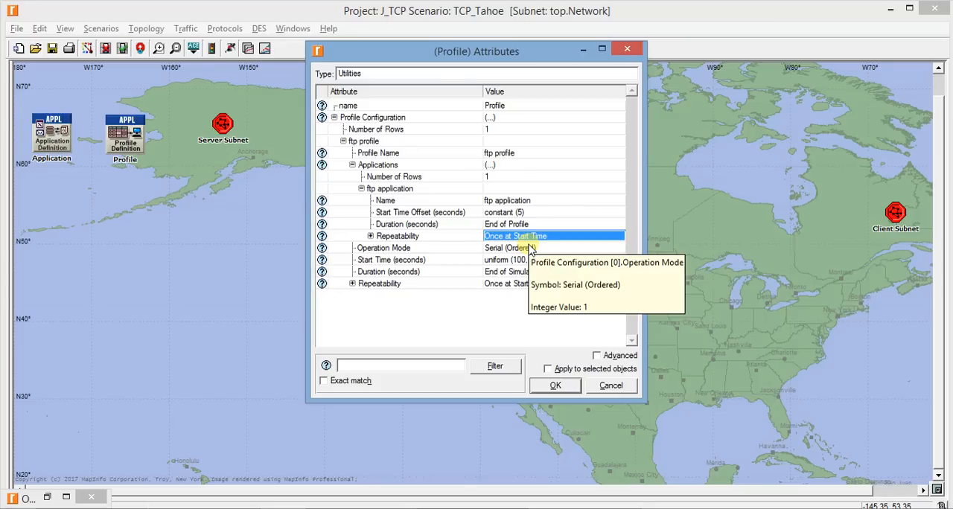
Set the ftp profile's Start Time to a constant distribution with a mean outcome of 100 seconds and accept the Profile node's attributes
double_click(530, 262)
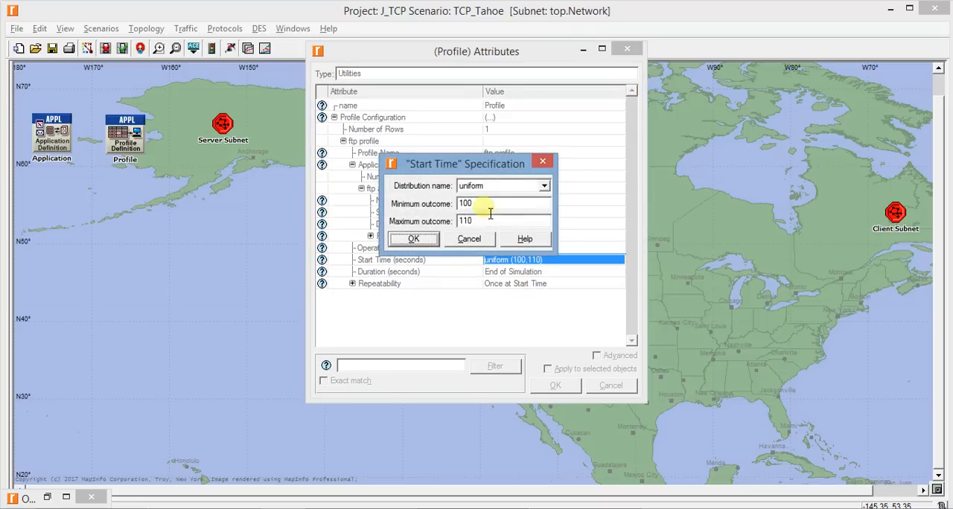
left_click(502, 187)
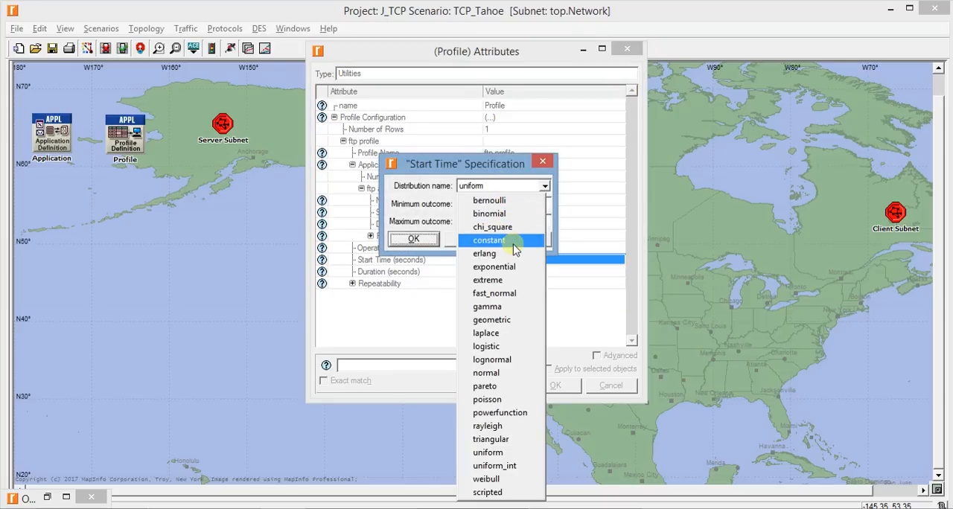
left_click(514, 240)
double_click(513, 204)
type("100")
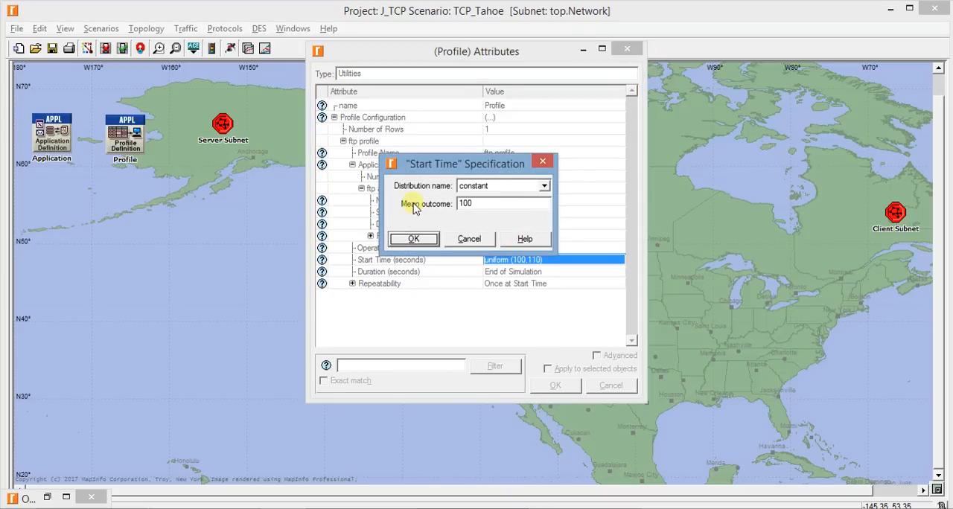
key("Return")
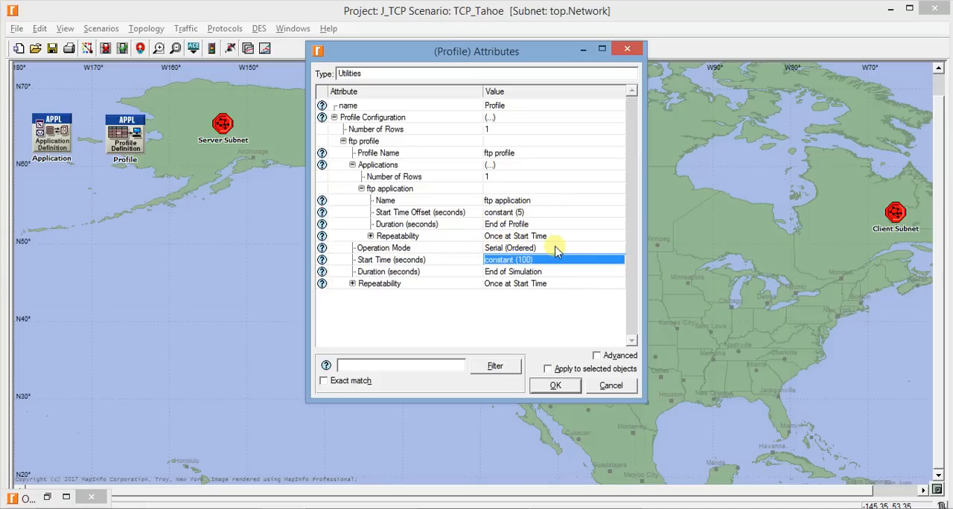
left_click(492, 316)
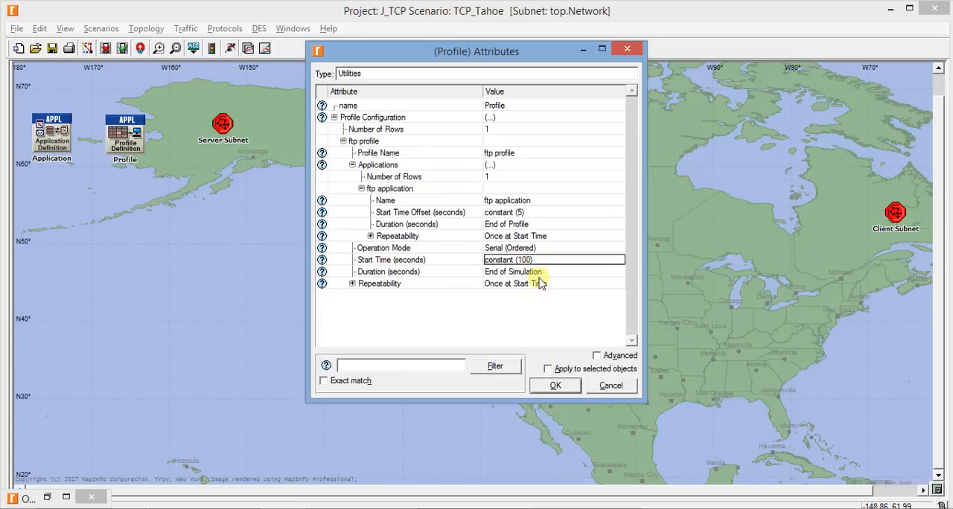
left_click(556, 386)
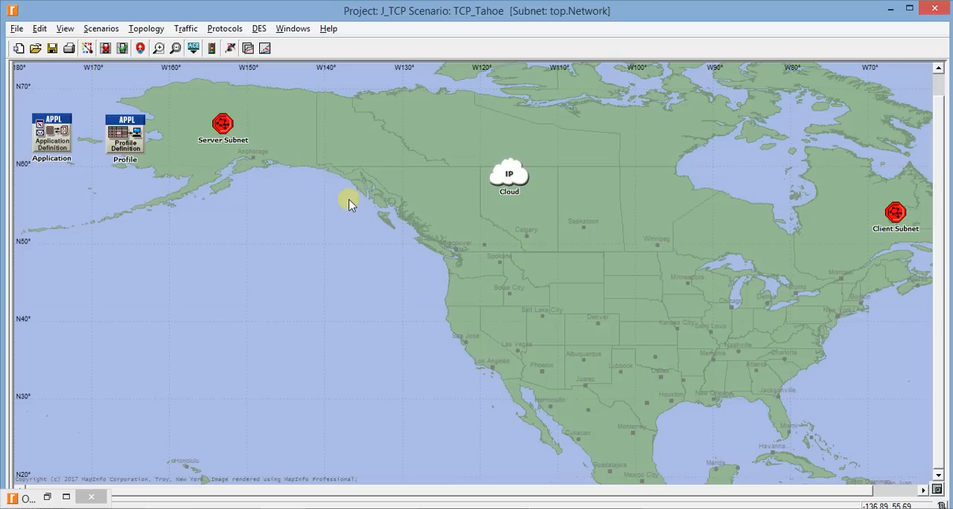
Enter the Server Subnet to work on its internal network
double_click(227, 127)
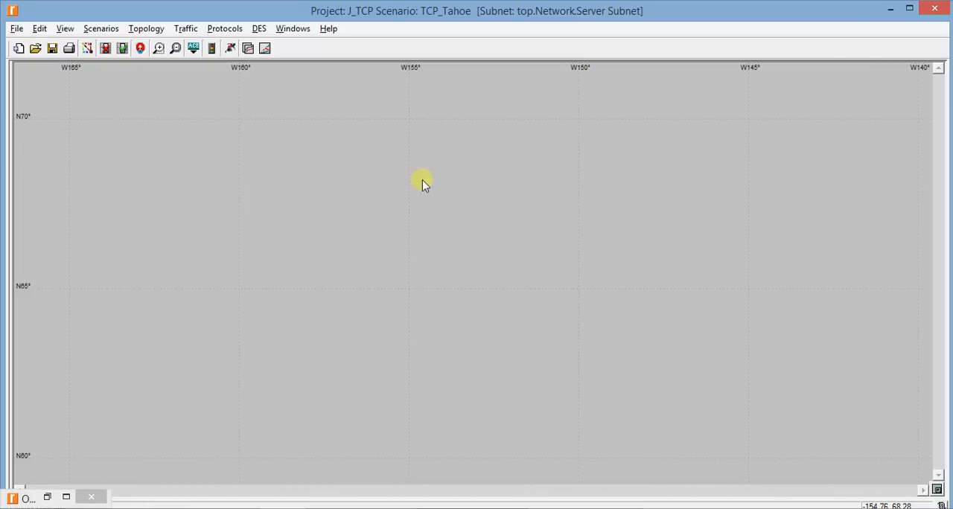
left_click_drag(128, 180, 823, 380)
scroll(437, 283, "up", 3)
scroll(436, 283, "down", 7)
scroll(437, 283, "down", 1)
scroll(437, 283, "up", 3)
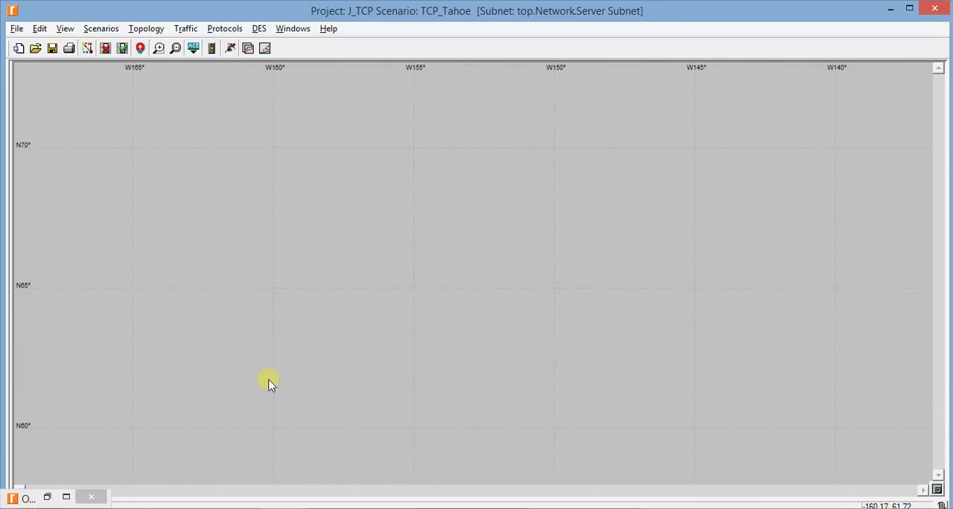
Place one ethernet4_slip8_gtwy router from the internet_toolbox node models in the western part of the Server Subnet
left_click(52, 495)
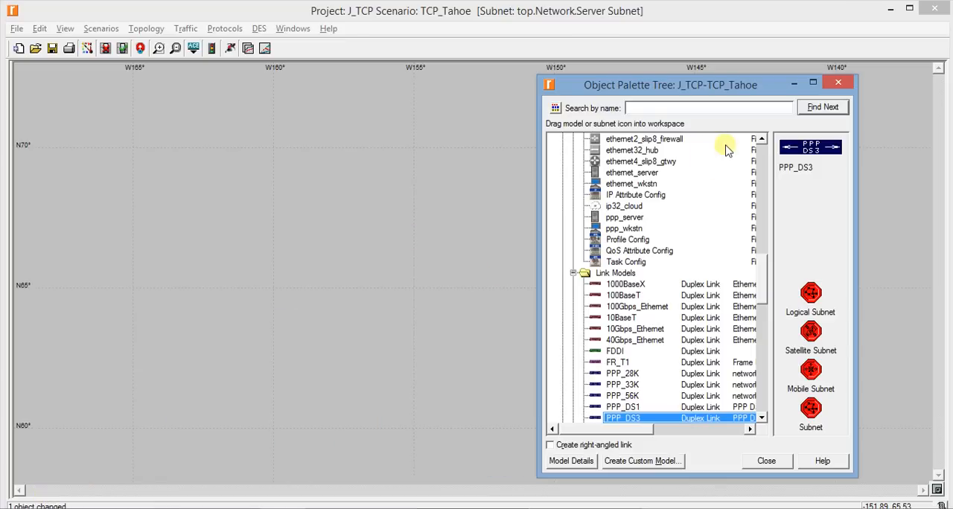
scroll(655, 245, "up", 4)
scroll(641, 253, "up", 4)
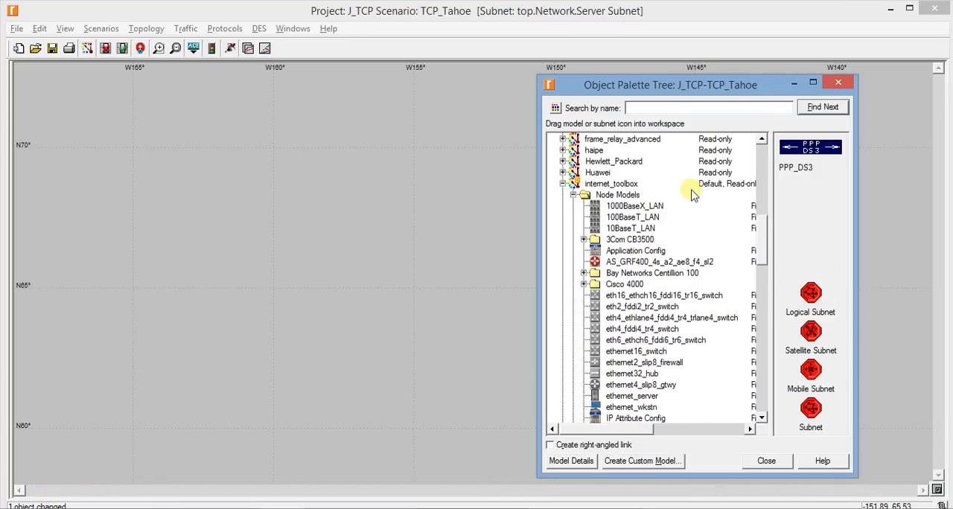
scroll(677, 227, "down", 1)
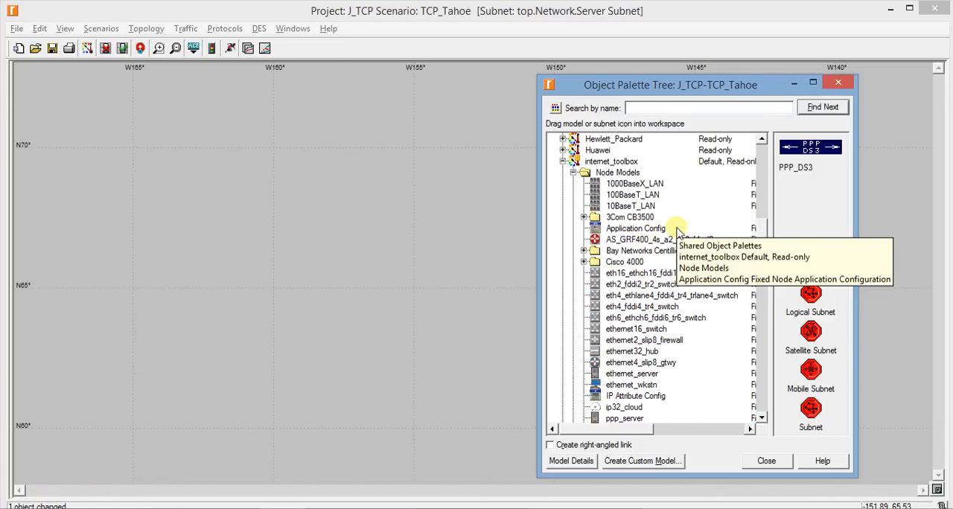
scroll(679, 238, "down", 1)
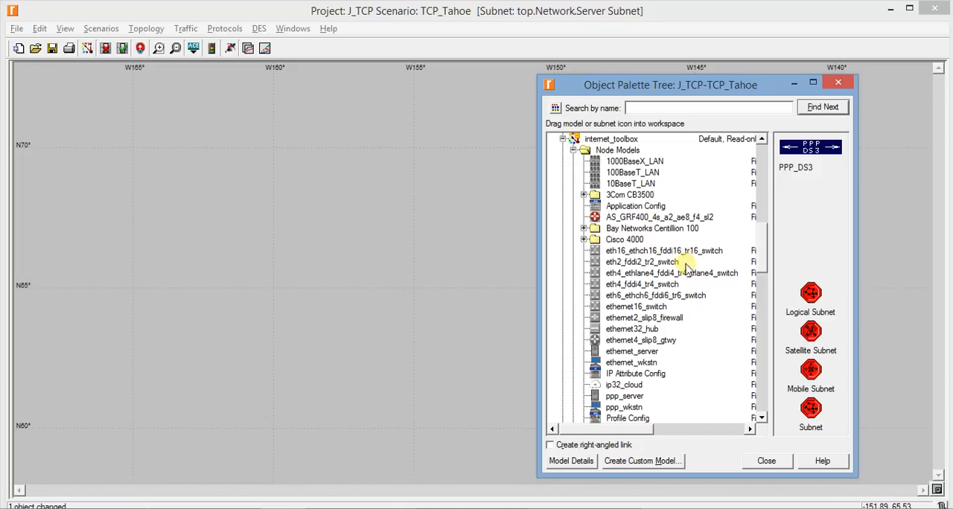
left_click(666, 342)
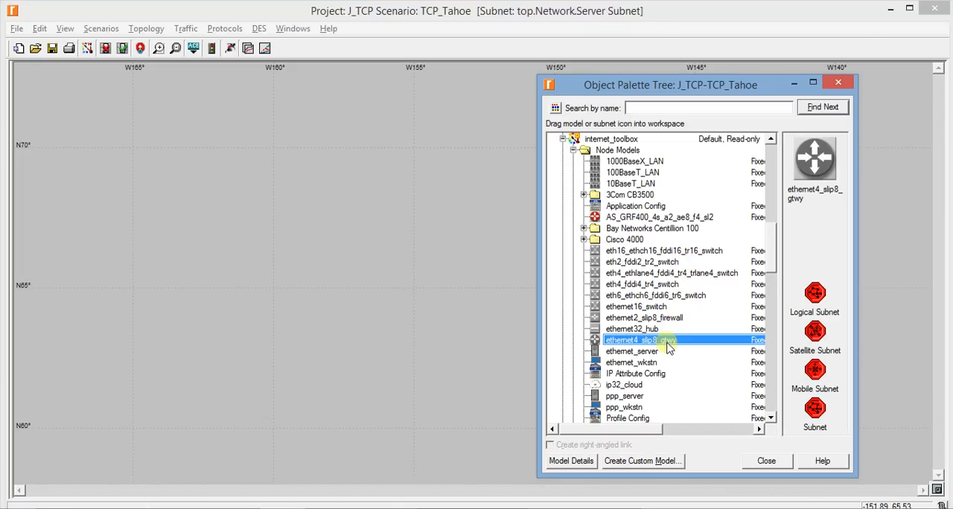
left_click_drag(666, 346, 209, 254)
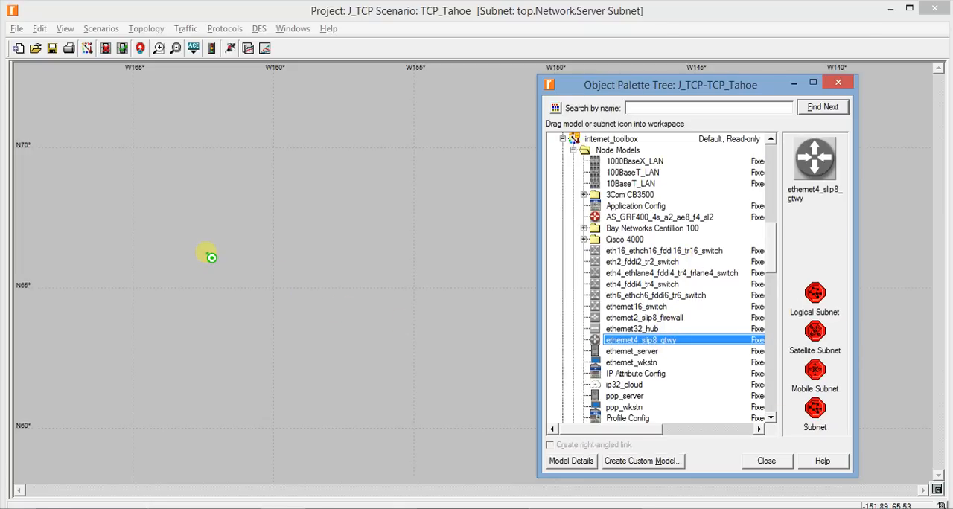
left_click(211, 257)
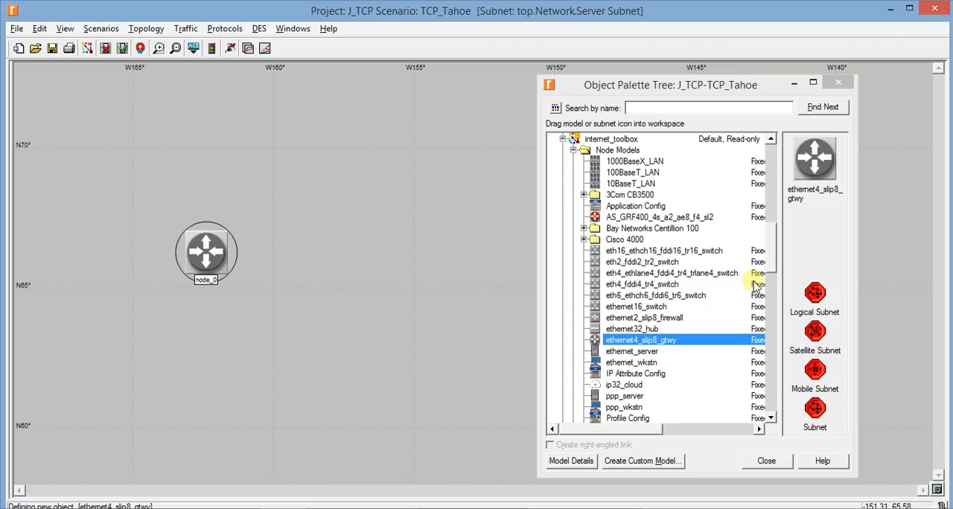
Place one ethernet_server node east of the router in the Server Subnet
left_click(667, 296)
scroll(647, 320, "down", 2)
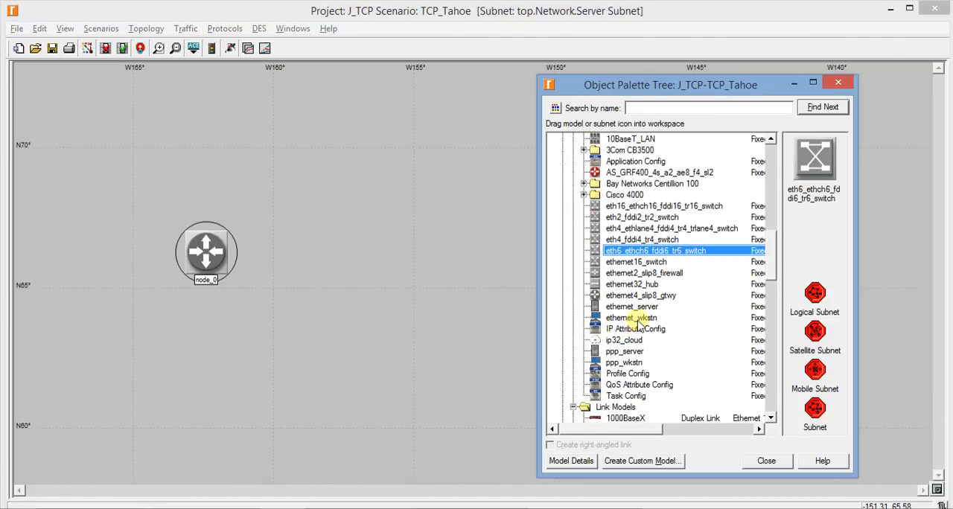
left_click(640, 306)
left_click_drag(647, 314, 448, 247)
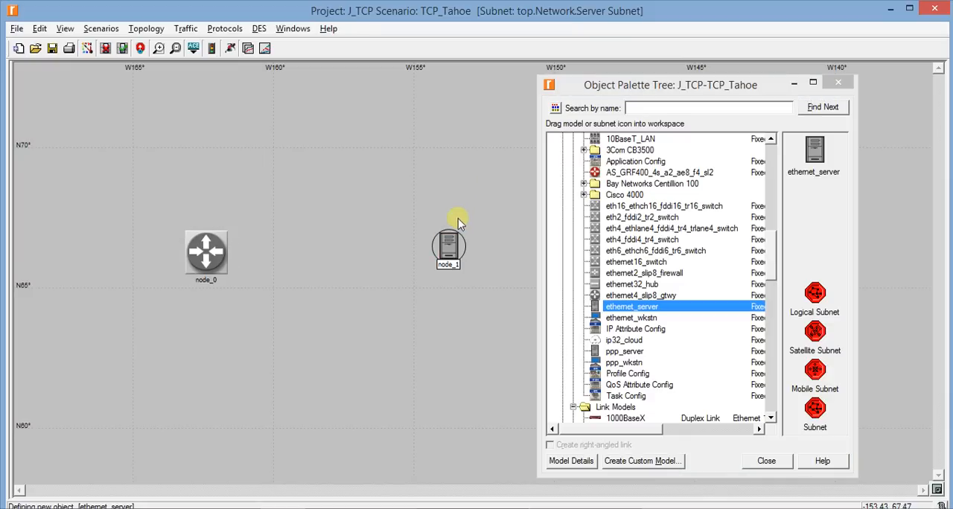
left_click(331, 223)
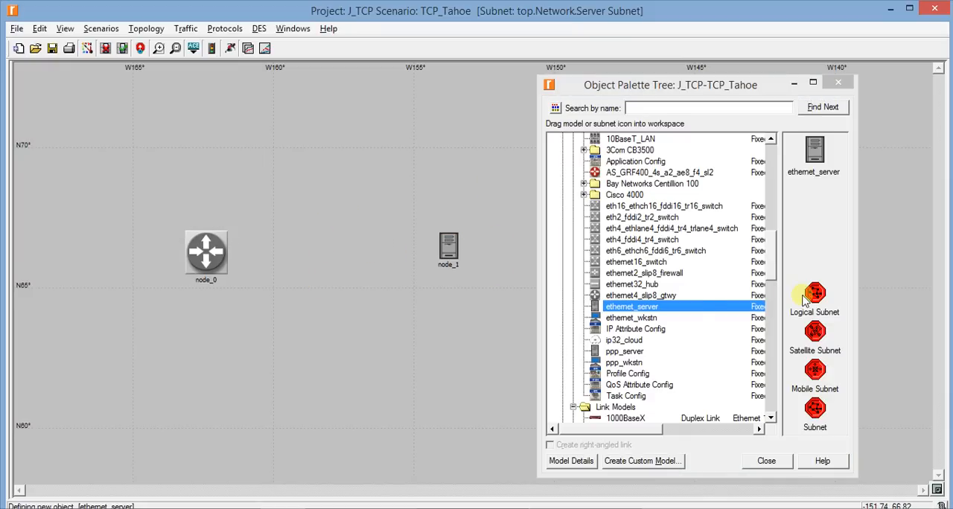
Connect the router to the server with a 100BaseT duplex link and minimize the object palette
scroll(637, 308, "down", 5)
scroll(638, 308, "up", 4)
scroll(638, 308, "down", 1)
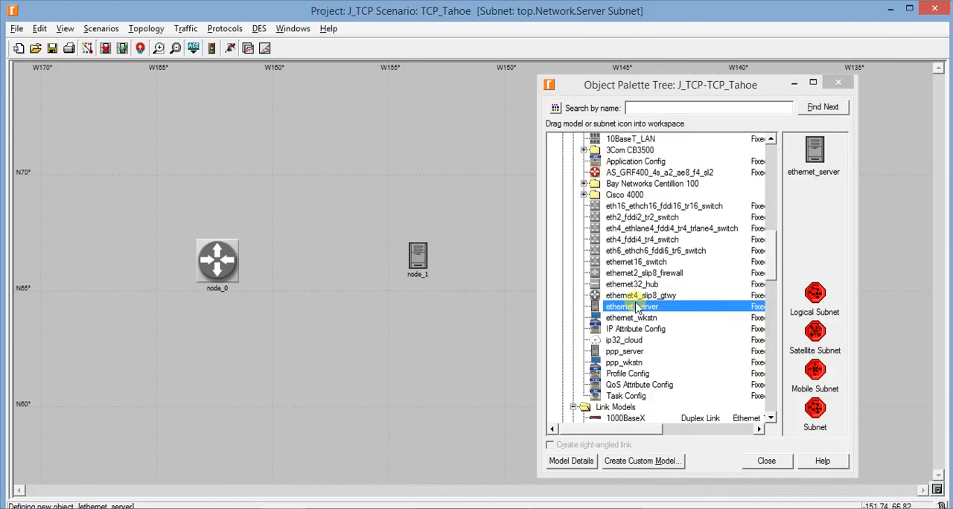
scroll(636, 291, "down", 5)
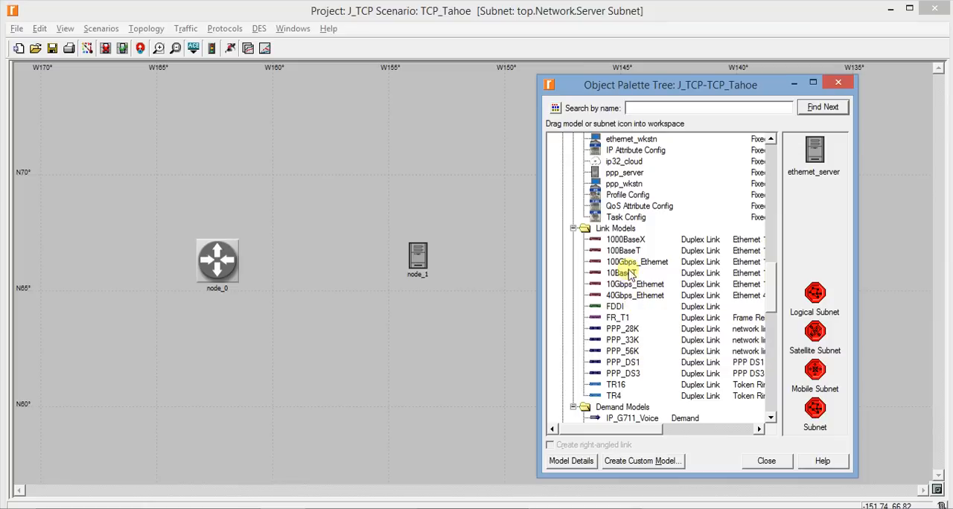
left_click(622, 251)
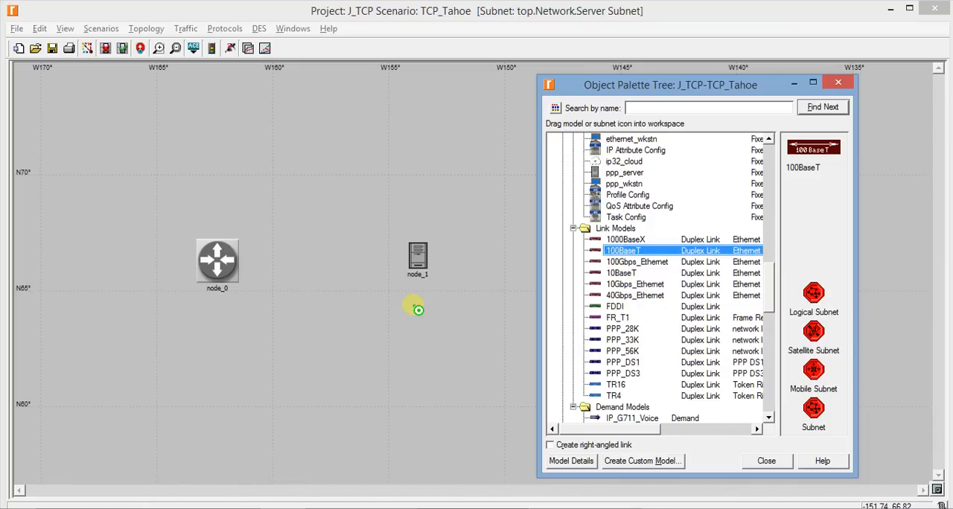
left_click(216, 256)
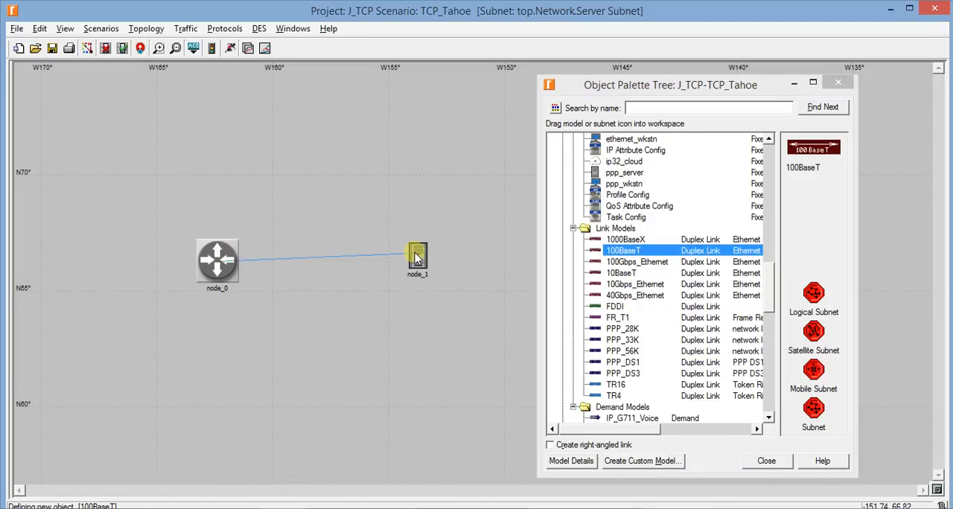
left_click(418, 257)
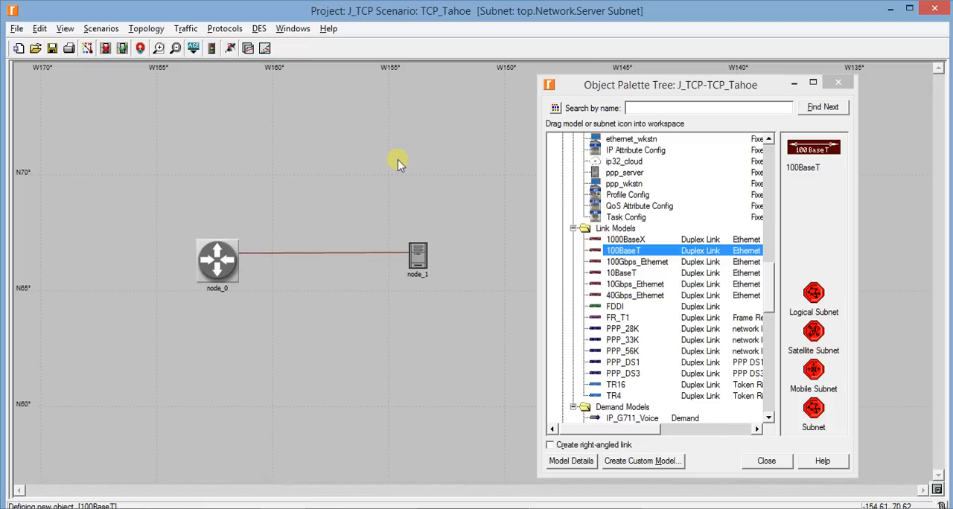
left_click(795, 85)
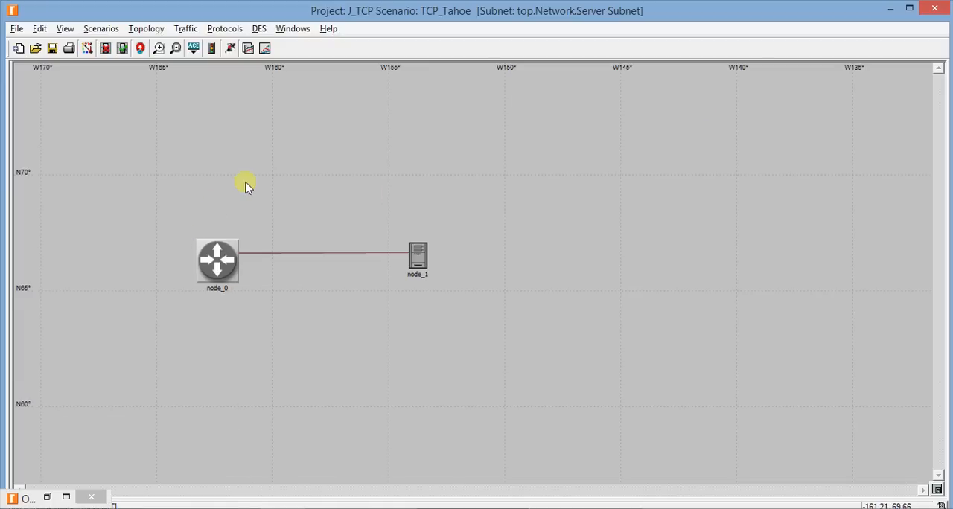
Rename the router node in the Server Subnet as Server Router
left_click_drag(159, 192, 577, 347)
left_click(558, 327)
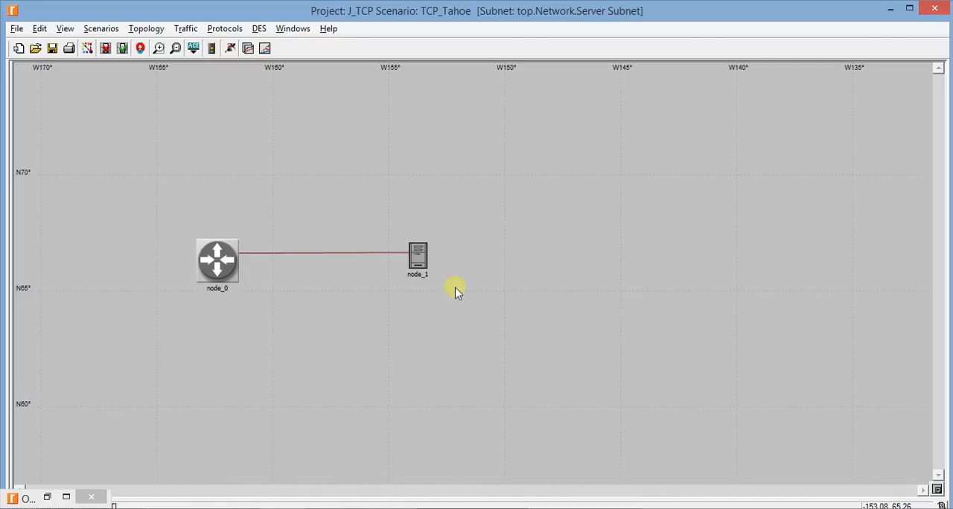
right_click(218, 279)
left_click(253, 55)
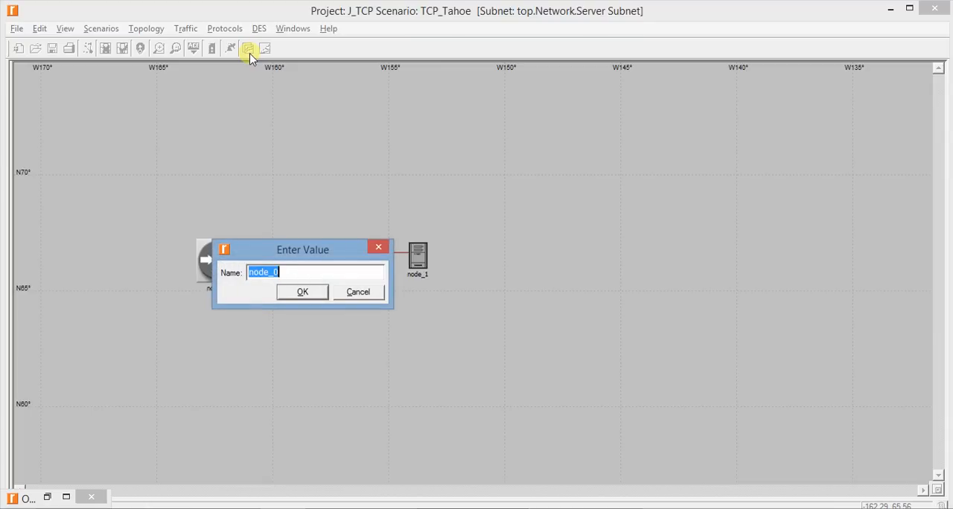
type("Server Router")
key("Return")
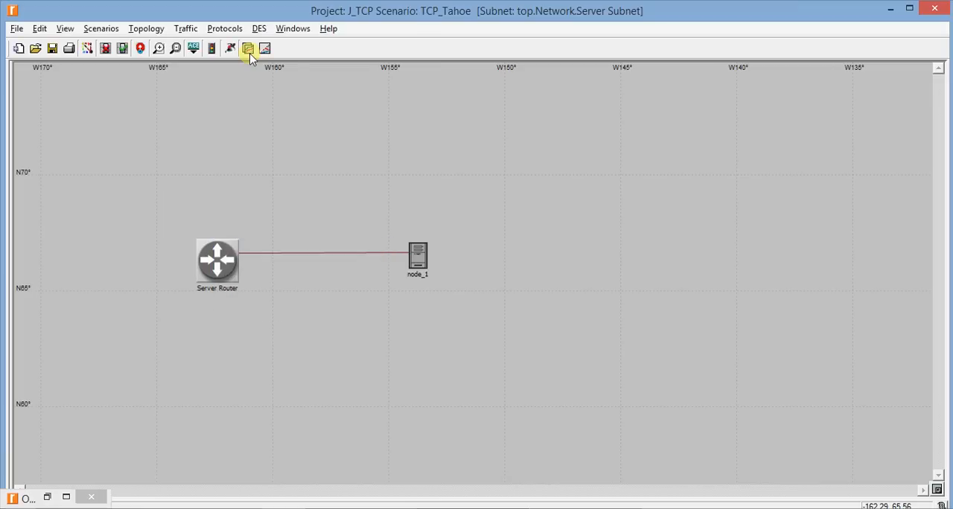
Rename the ethernet_server node linked to the Server Router as Server
right_click(415, 258)
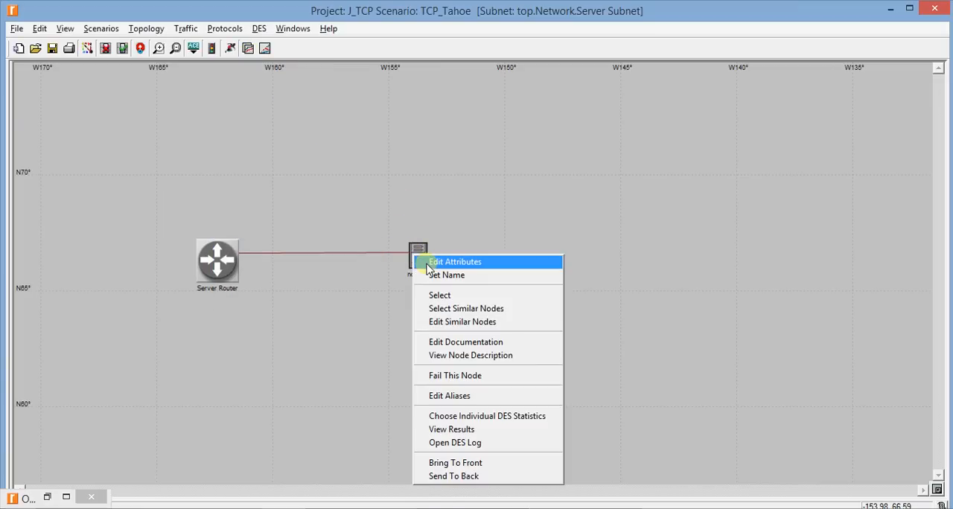
left_click(428, 272)
type("Server")
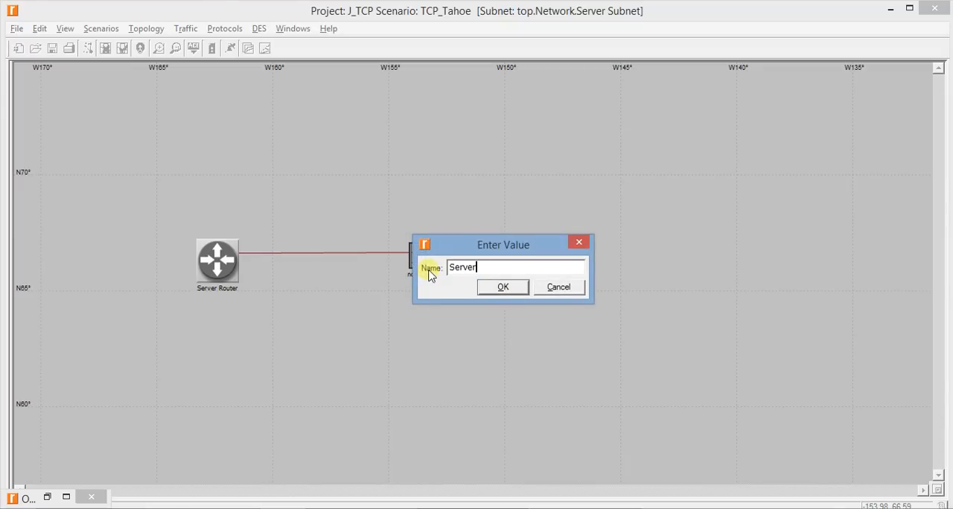
key("Return")
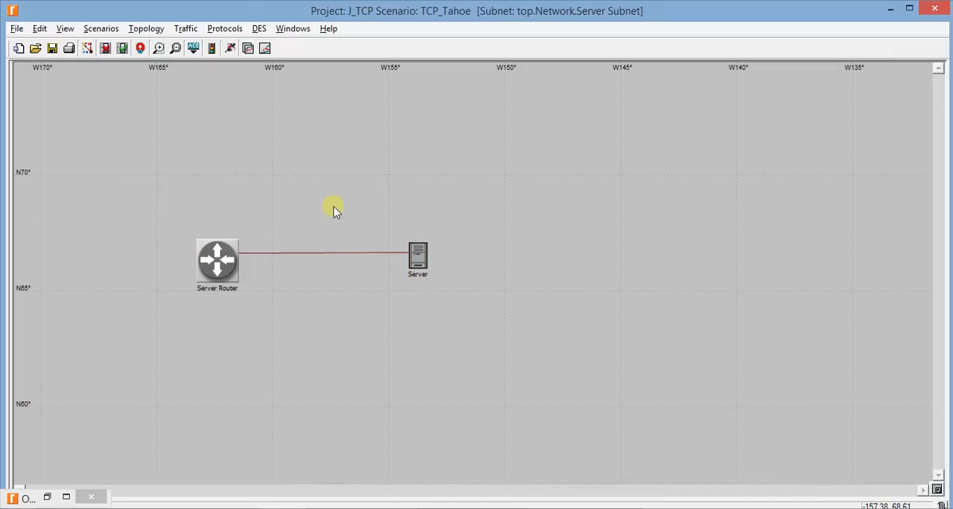
Open the attributes of the Server node and turn off the advanced attribute display
left_click(420, 256)
right_click(422, 255)
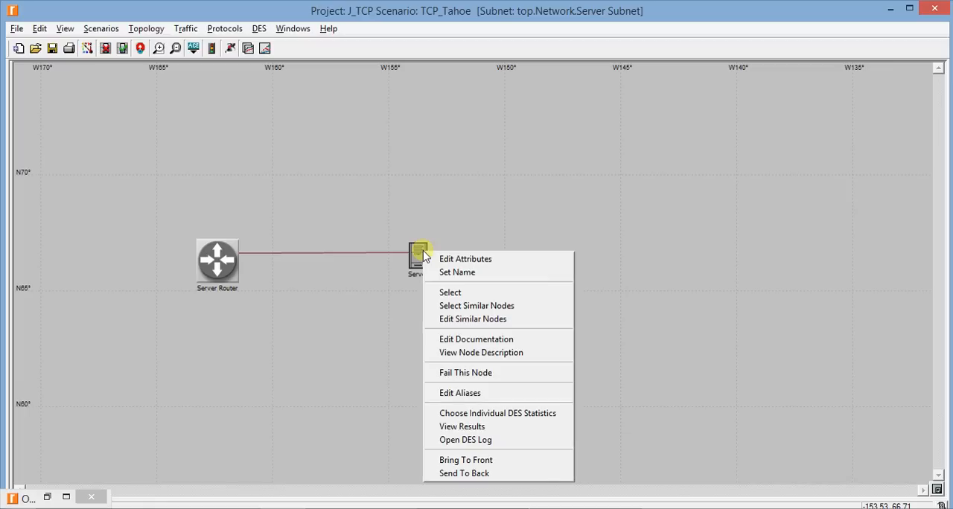
left_click(436, 260)
left_click_drag(588, 156, 501, 99)
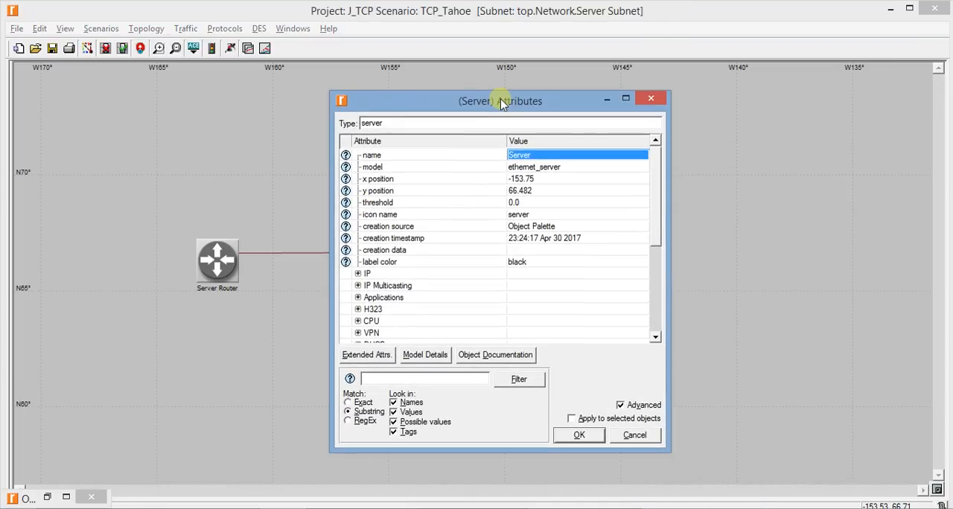
left_click(619, 405)
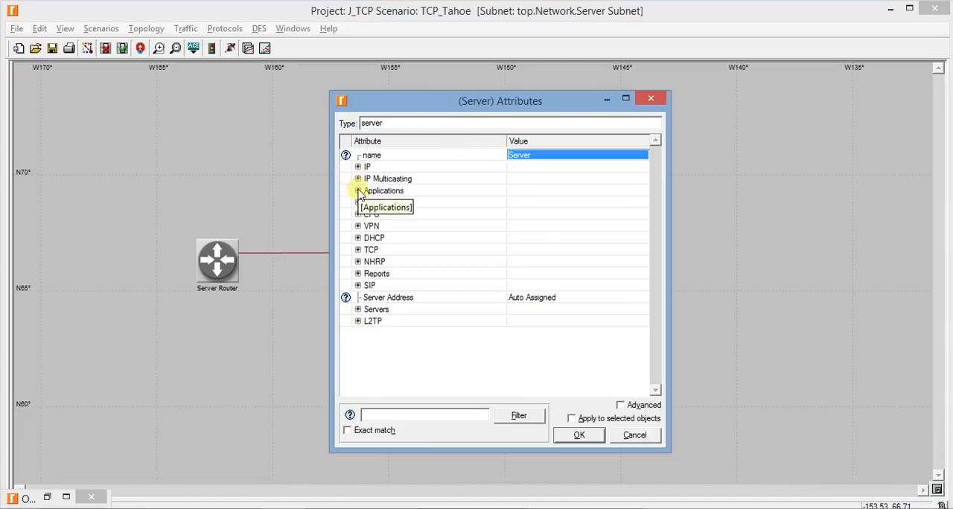
Add one row to the Server's Application: Supported Services table, set its name to ftp application, and accept the table
left_click(358, 191)
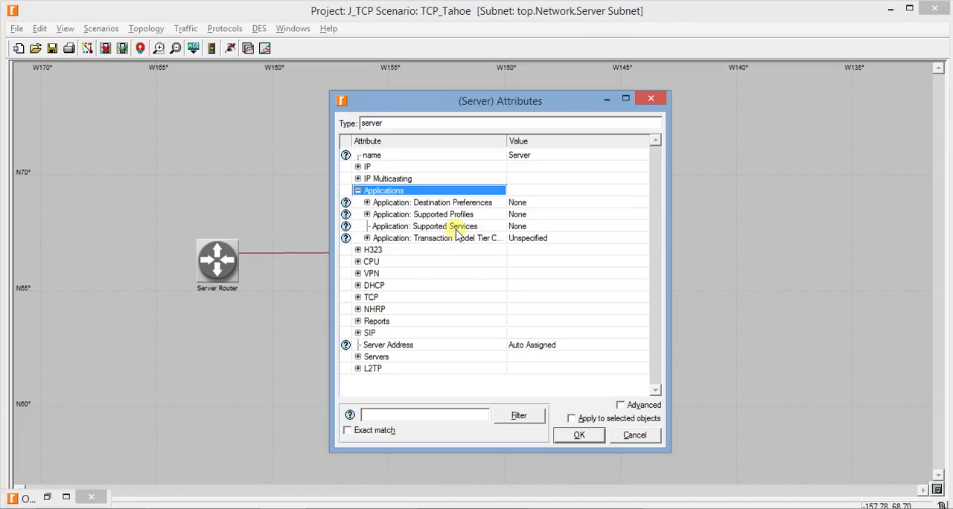
left_click(524, 227)
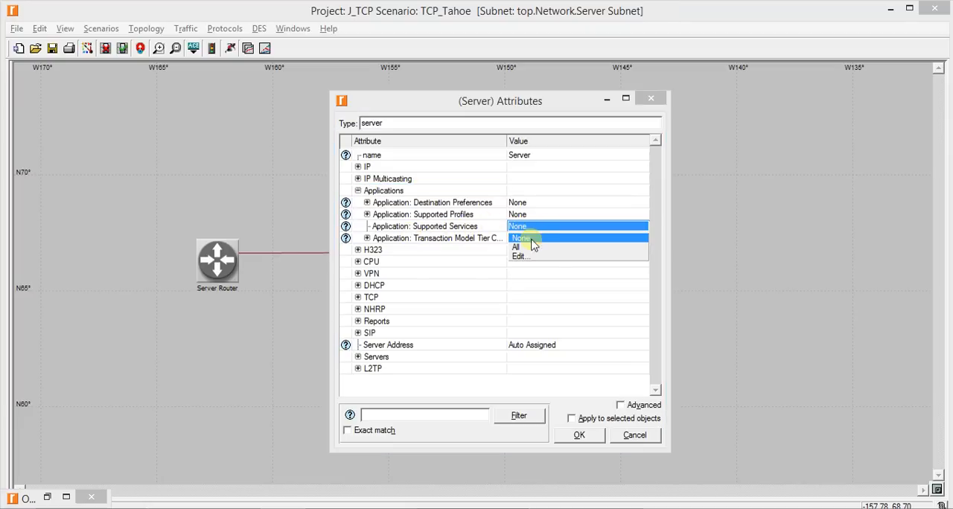
left_click(521, 258)
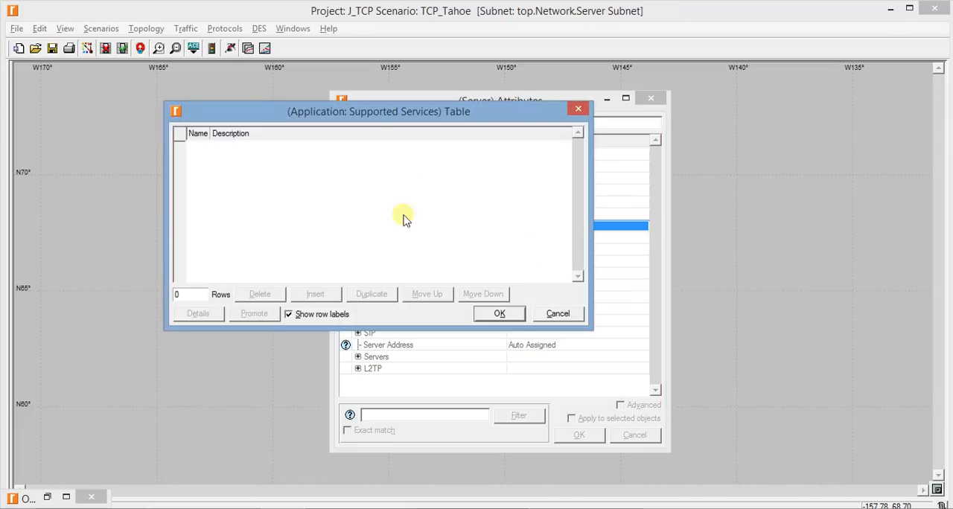
left_click_drag(308, 100, 617, 157)
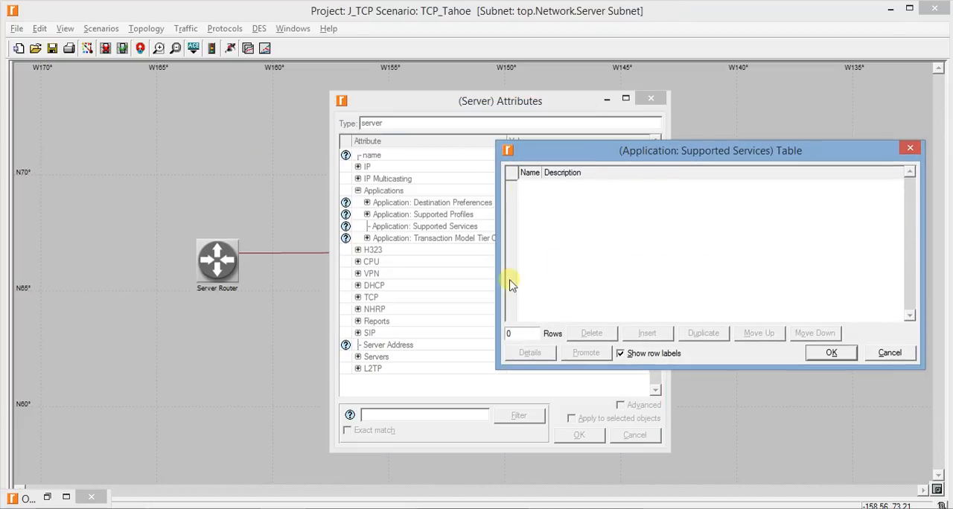
left_click(521, 333)
left_click(516, 346)
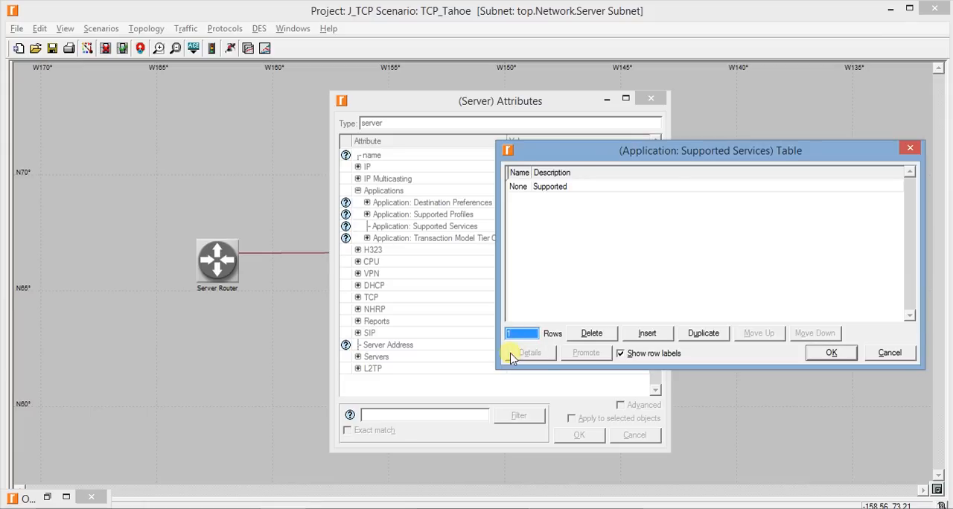
left_click(517, 186)
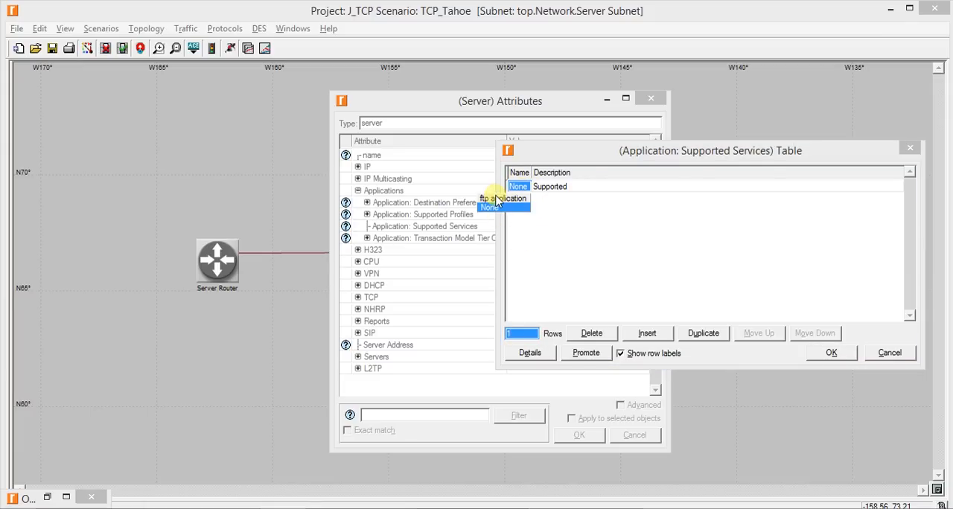
left_click(495, 199)
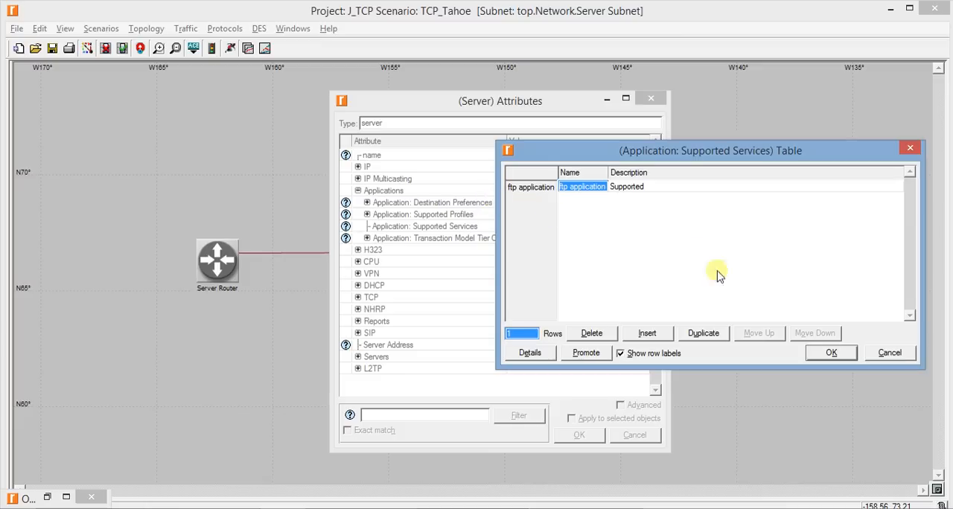
left_click(821, 355)
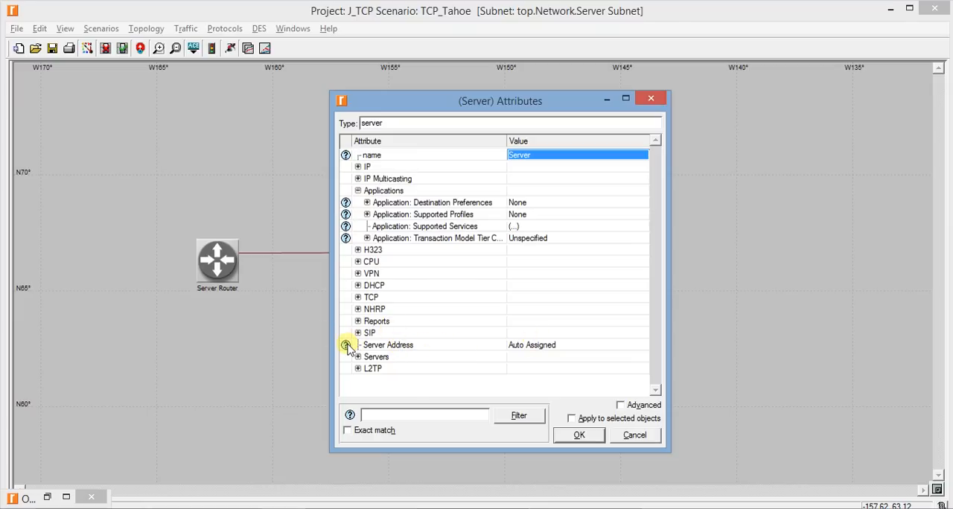
Set the Server node's Server Address attribute to server_subnet
mouse_move(348, 347)
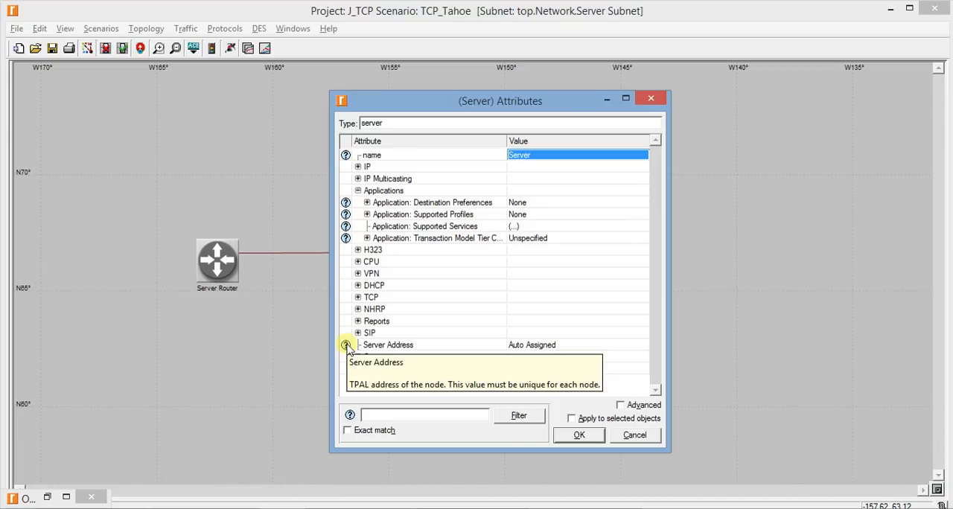
left_click(539, 347)
left_click(539, 366)
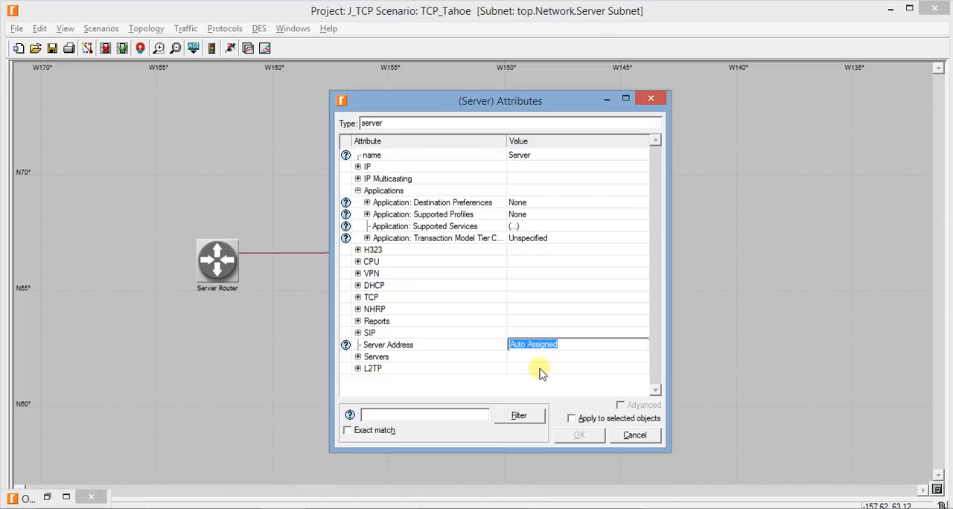
type("server_subnet")
key("Return")
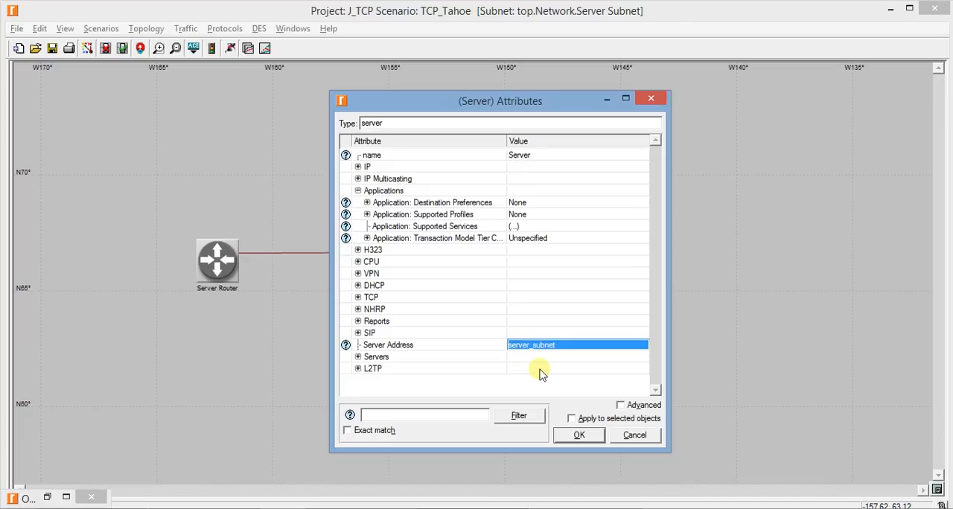
left_click(548, 388)
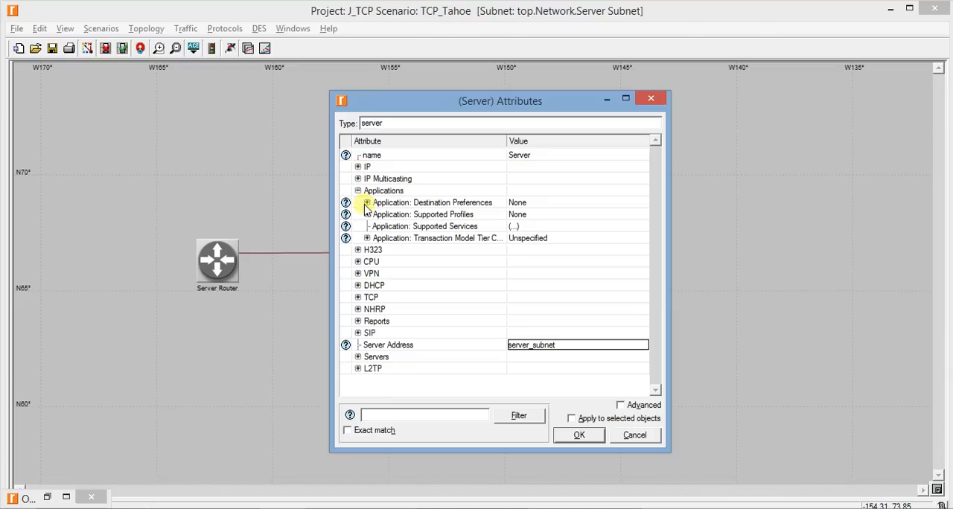
Set the Flavor in the Server's TCP Parameters to Tahoe and accept the node's attributes
left_click(361, 297)
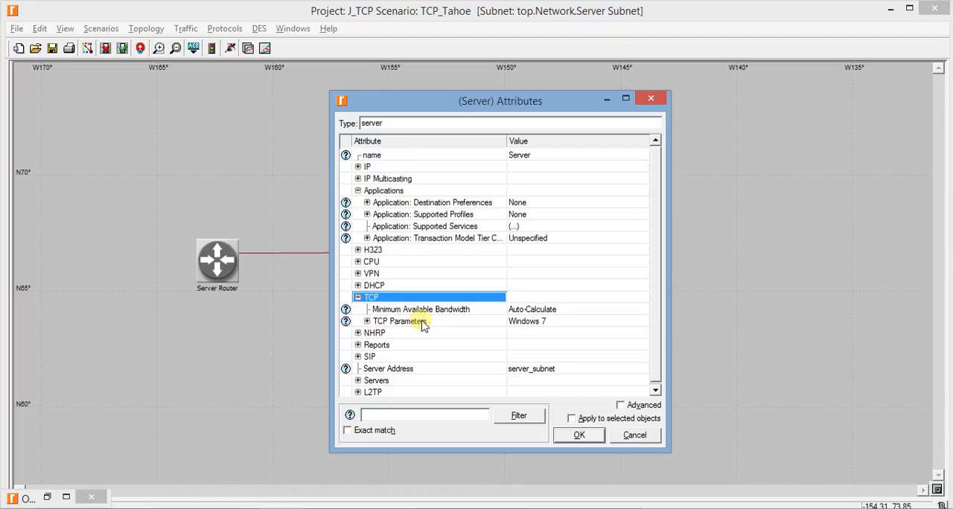
left_click(366, 321)
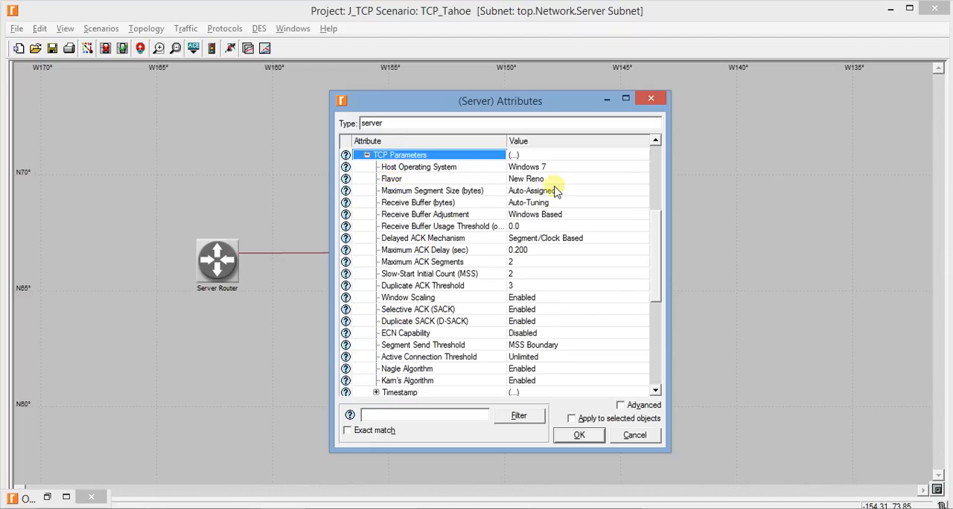
left_click(530, 179)
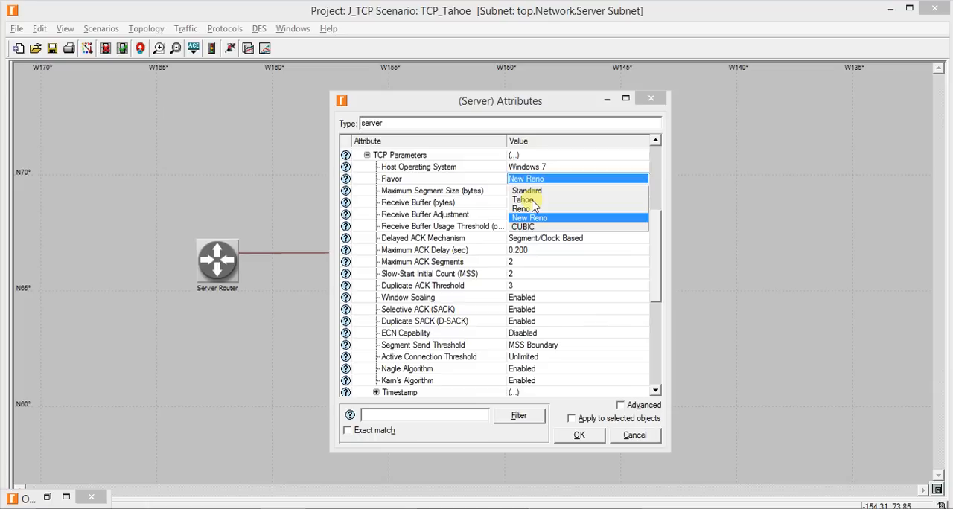
left_click(532, 199)
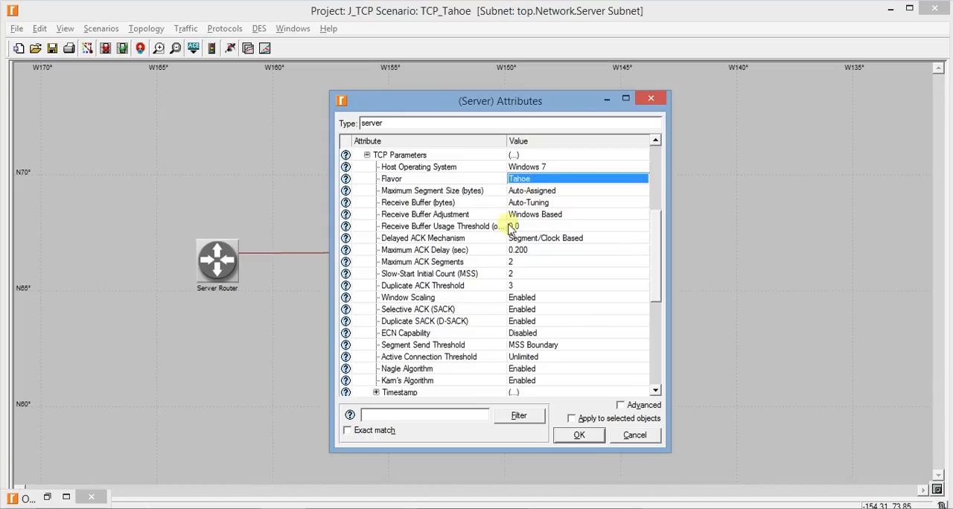
left_click(580, 435)
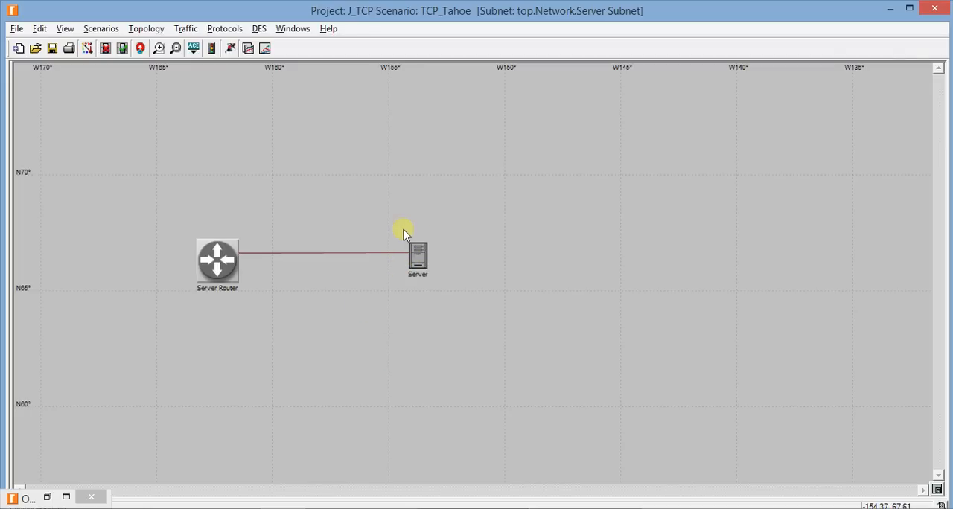
Return to the top network, enter the Client Subnet, and place an ethernet4_slip8_gtwy router in its western part from the object palette
left_click(140, 47)
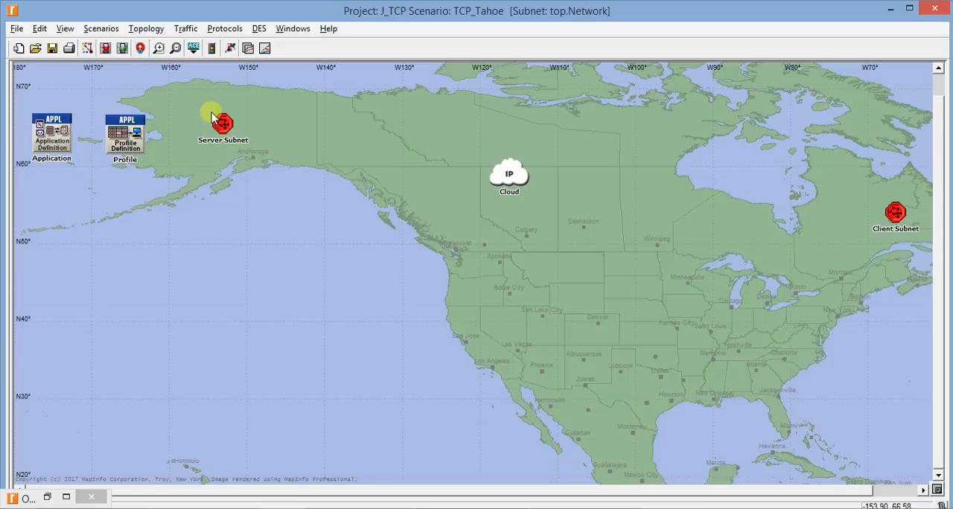
double_click(895, 213)
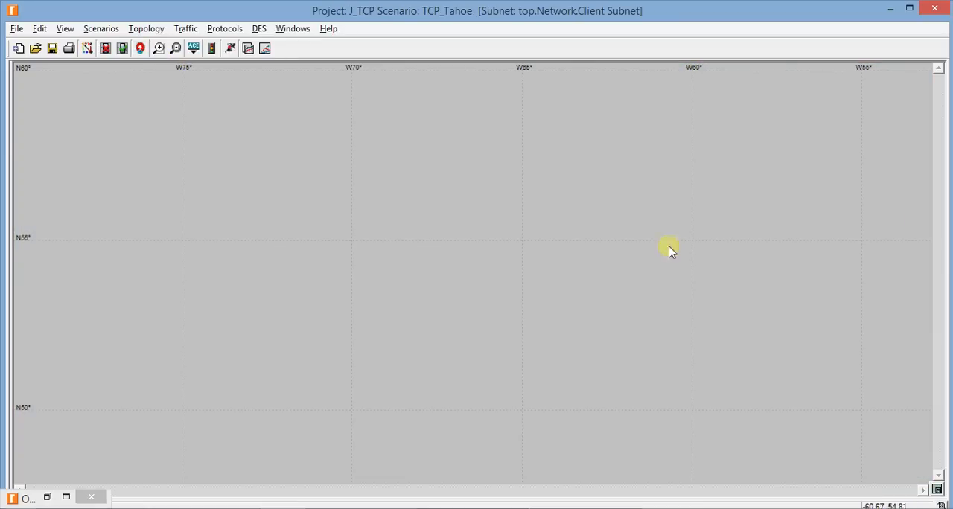
left_click(47, 496)
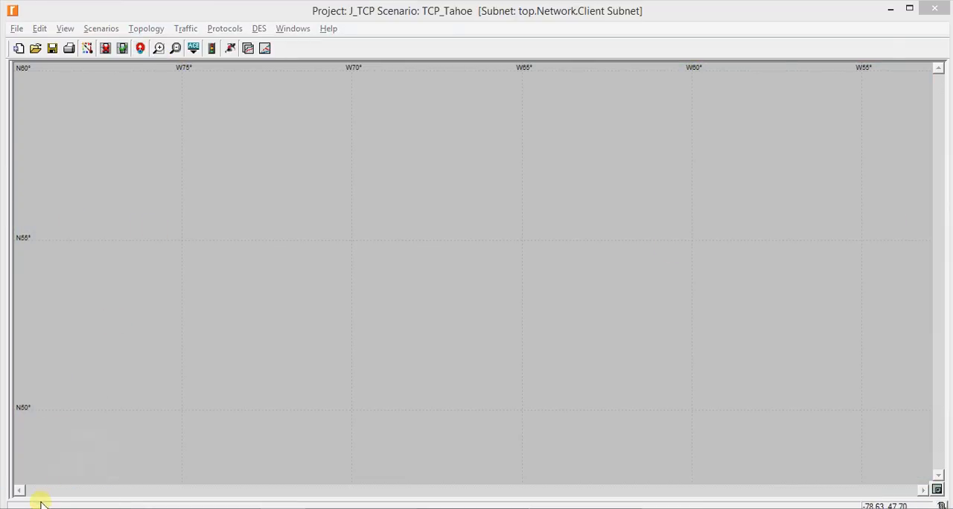
scroll(612, 256, "up", 2)
scroll(611, 255, "up", 1)
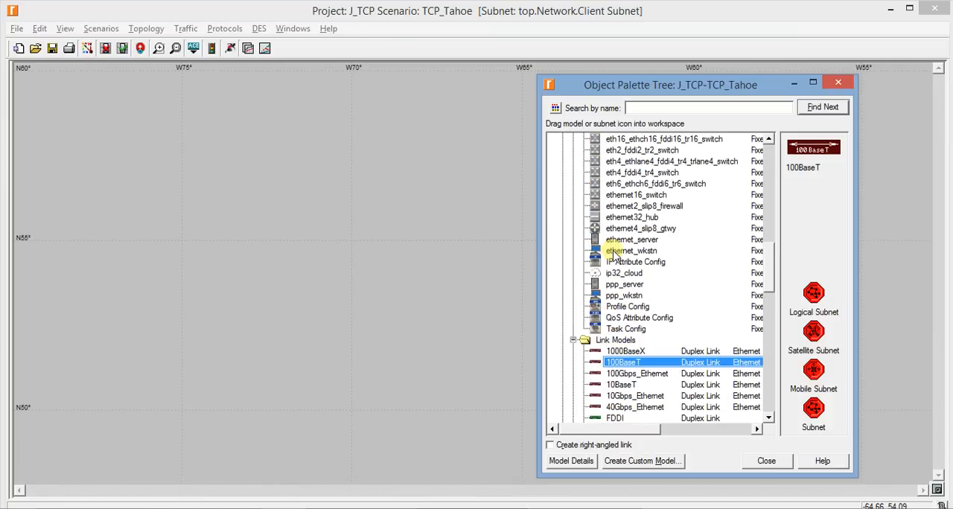
left_click_drag(629, 228, 200, 259)
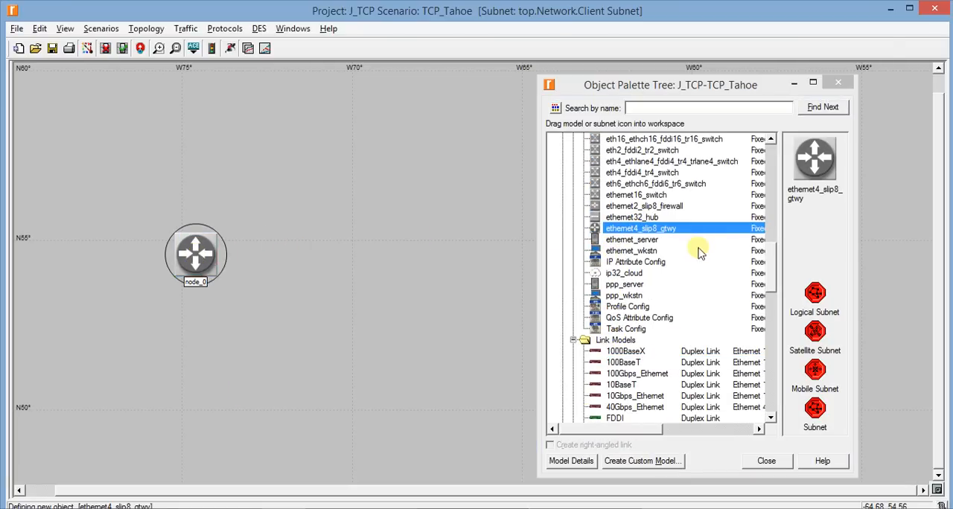
Place one ethernet_wkstn node east of the router in the Client Subnet
left_click_drag(692, 250, 622, 287)
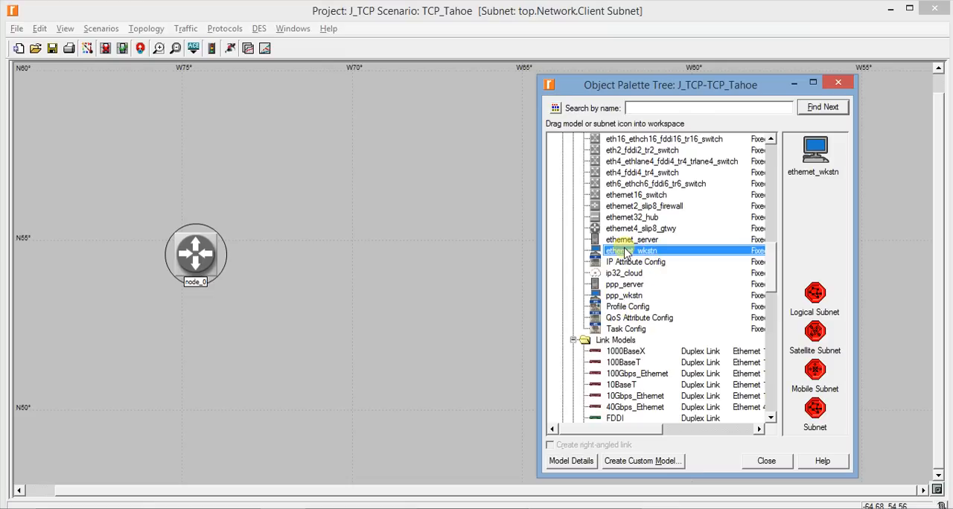
left_click_drag(622, 257, 411, 254)
right_click(429, 339)
left_click(477, 284)
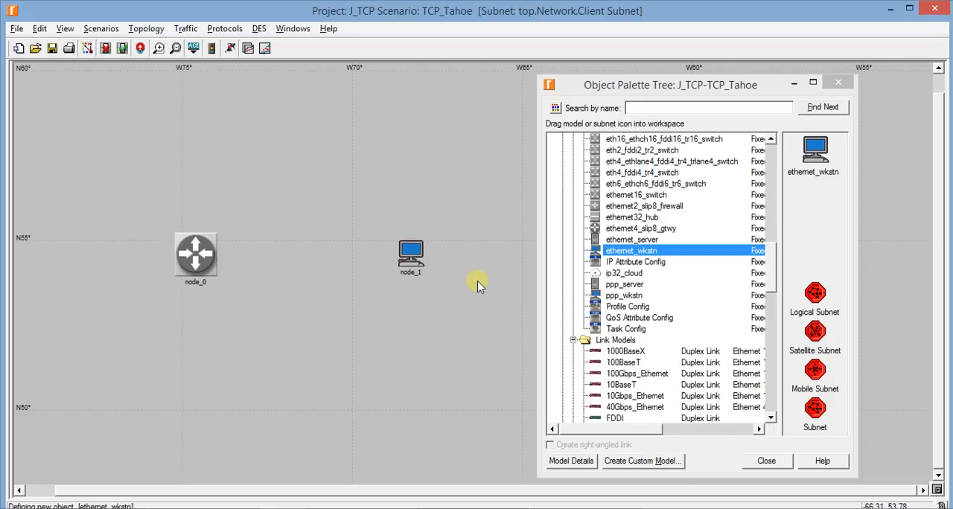
Connect the Client Subnet's router to the workstation with a 100BaseT duplex link and minimize the object palette
scroll(647, 296, "down", 1)
scroll(647, 297, "down", 1)
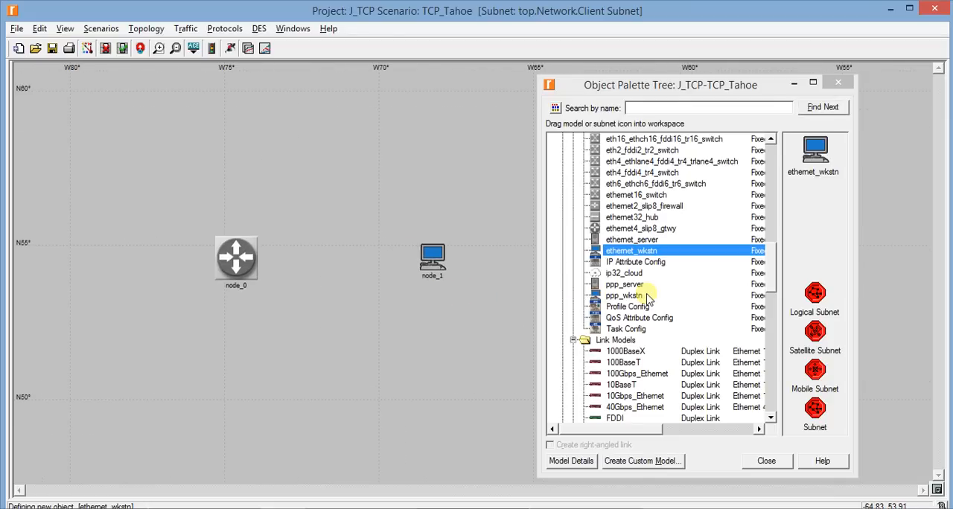
left_click(647, 295)
scroll(614, 362, "down", 1)
left_click_drag(625, 318, 246, 334)
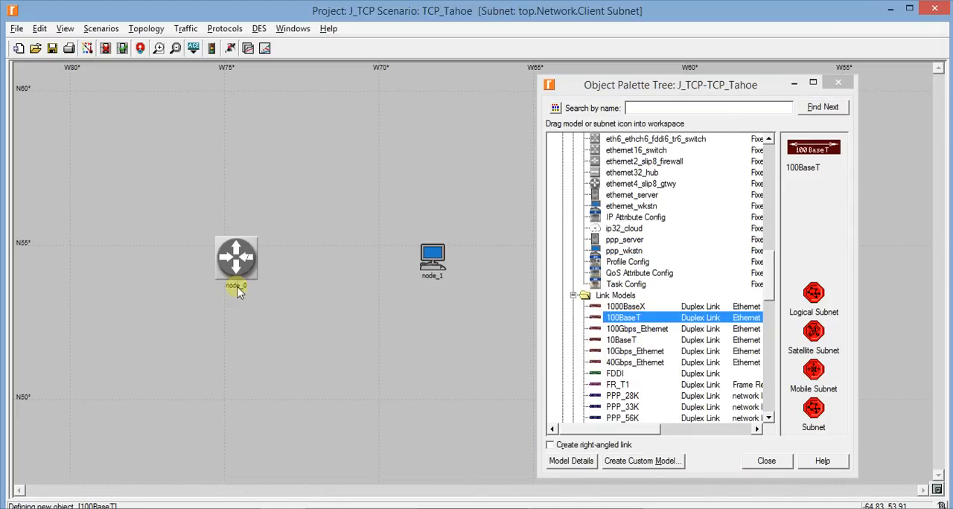
left_click(235, 260)
left_click(432, 267)
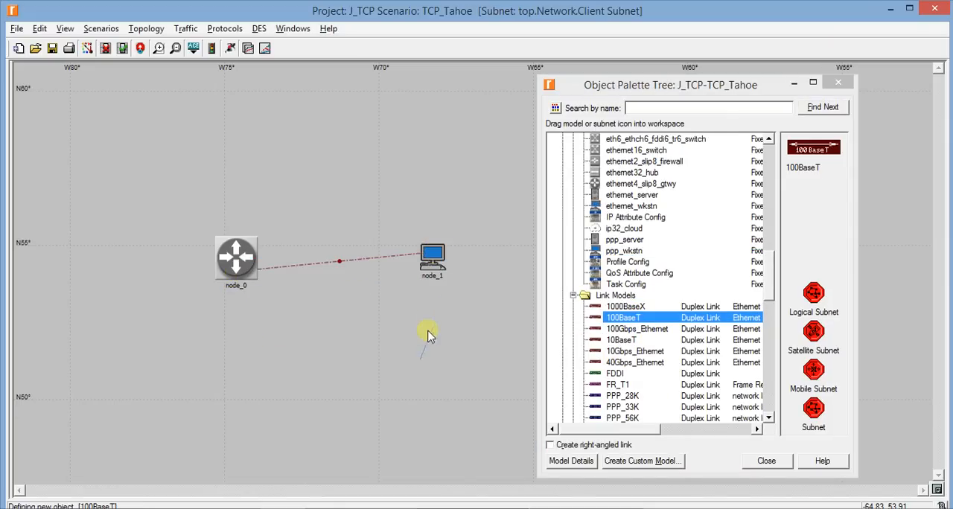
left_click(793, 83)
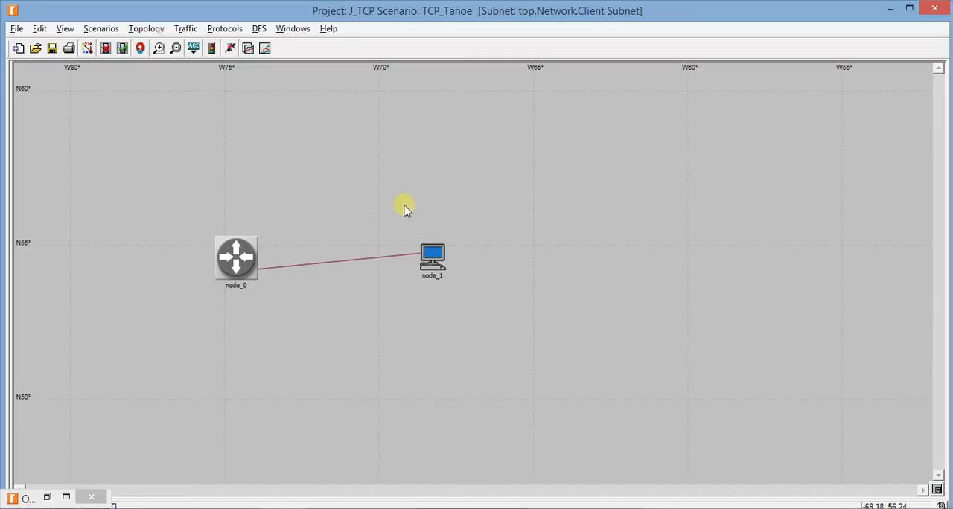
Rename the router node in the Client Subnet as Router Client
right_click(263, 262)
right_click(230, 247)
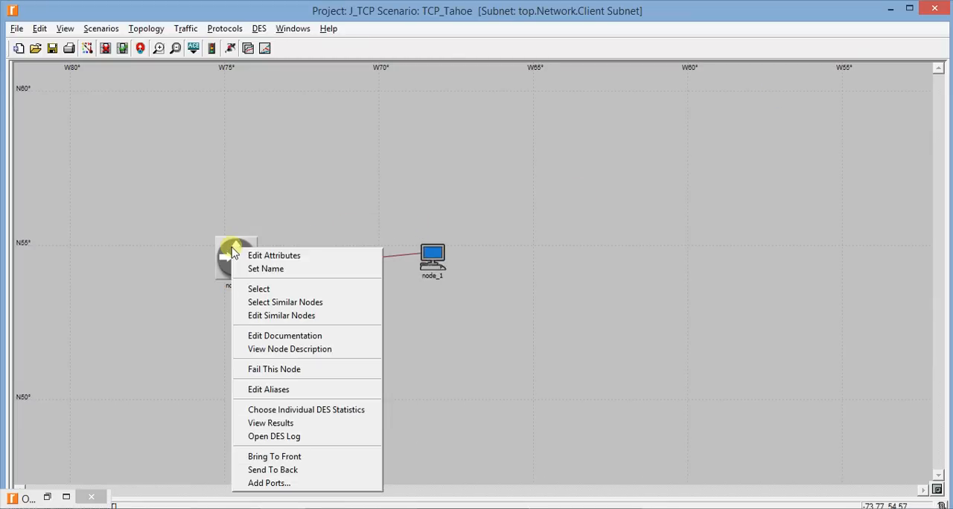
left_click(257, 268)
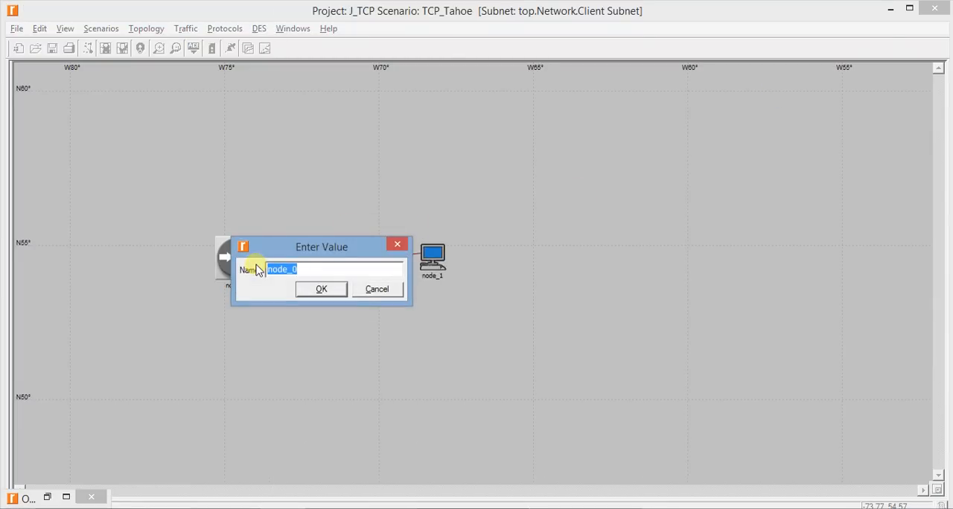
type("Router Client")
key("Return")
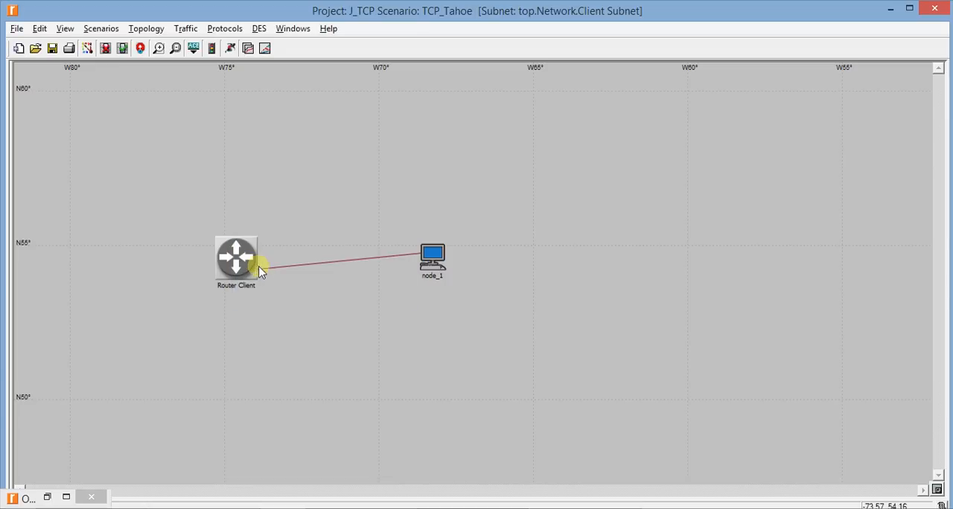
Rename the workstation node linked to Router Client as Client
right_click(439, 262)
left_click(445, 275)
type("Client")
key("Return")
In the Client workstation's attributes, add one supported application profile row and set its profile name to ftp profile
right_click(432, 254)
left_click(457, 253)
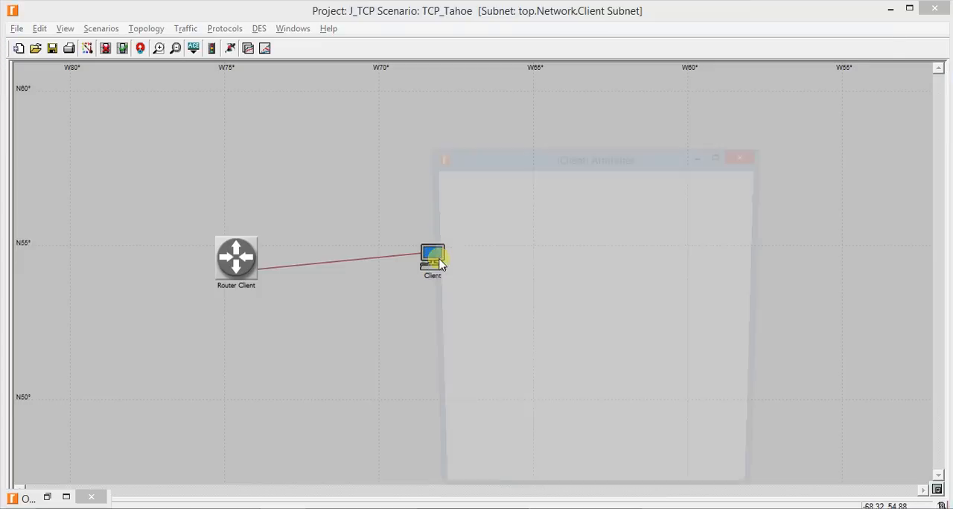
left_click_drag(545, 163, 579, 69)
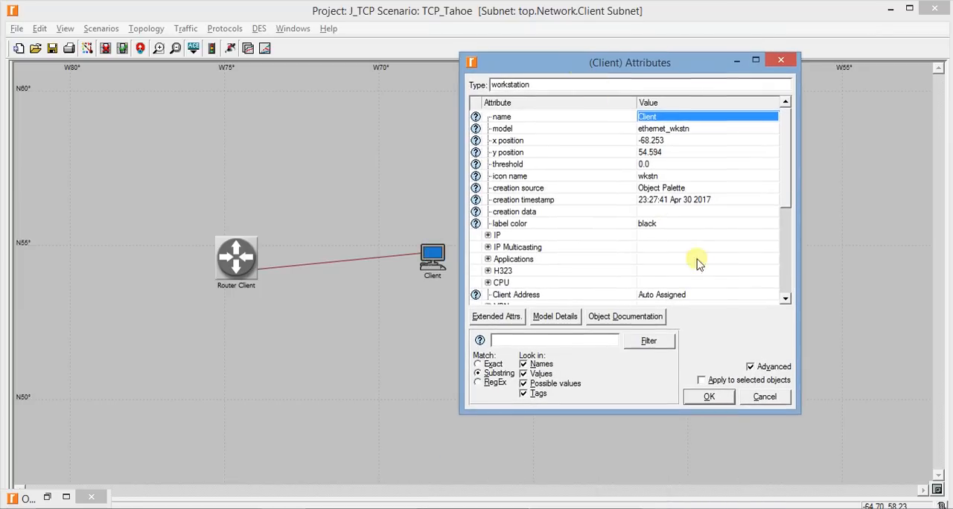
left_click(787, 368)
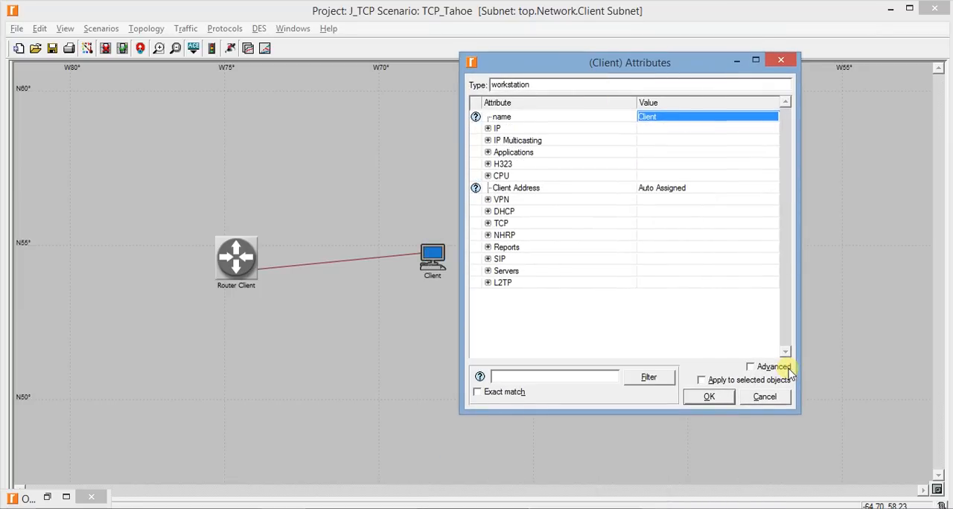
left_click(487, 153)
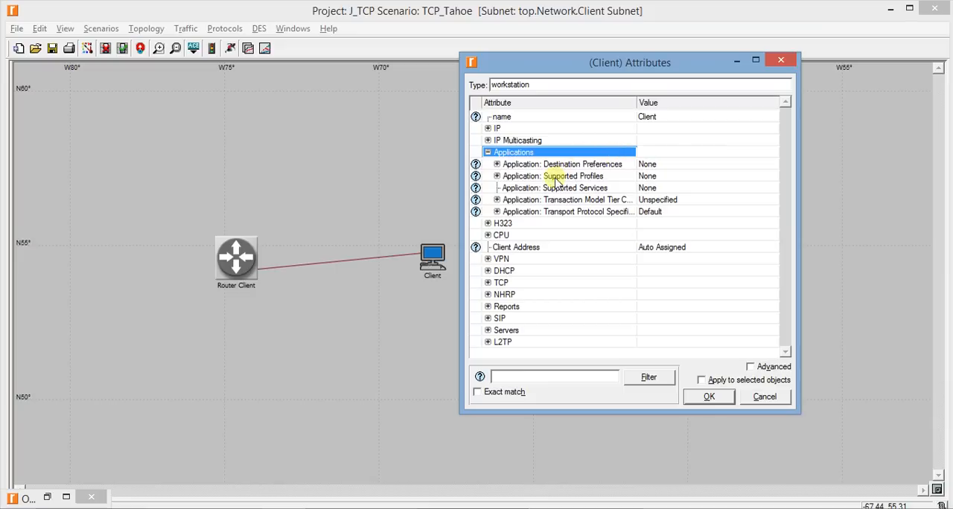
left_click(496, 176)
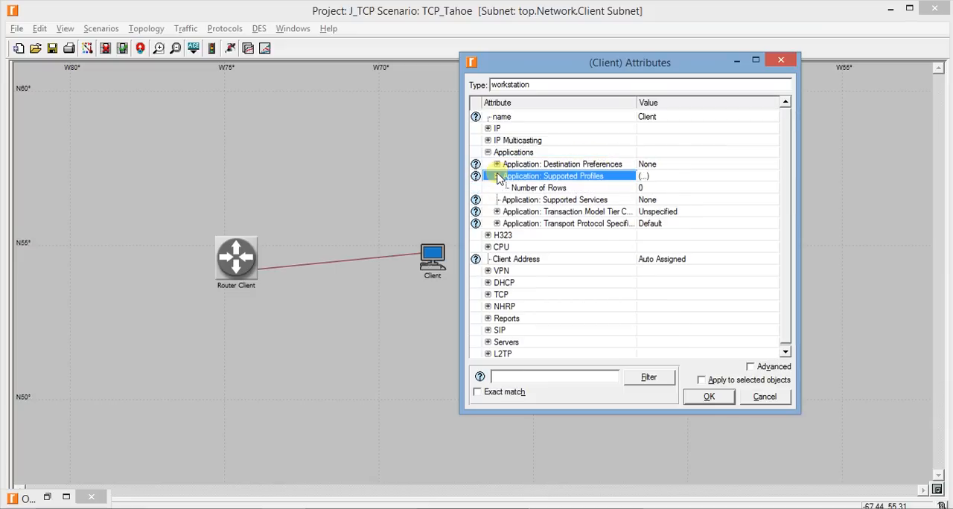
left_click(650, 189)
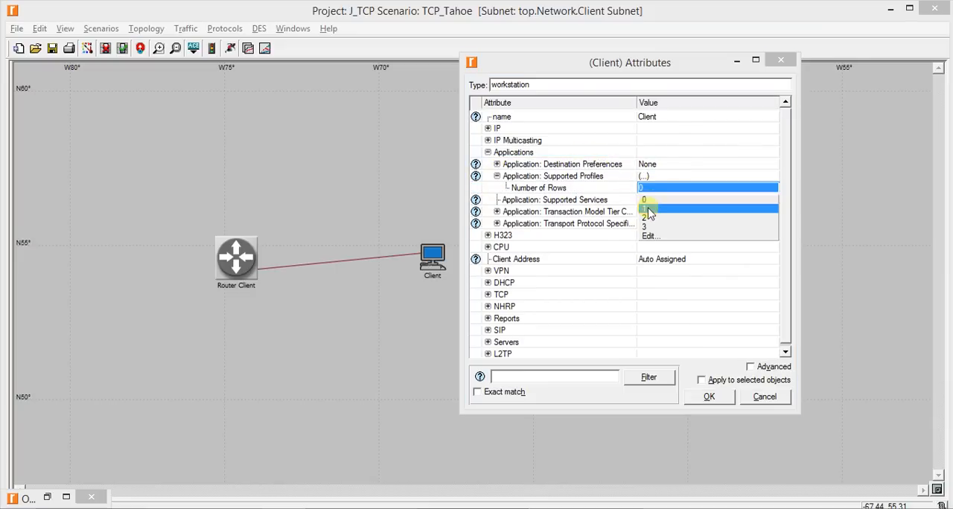
left_click(649, 206)
left_click(505, 199)
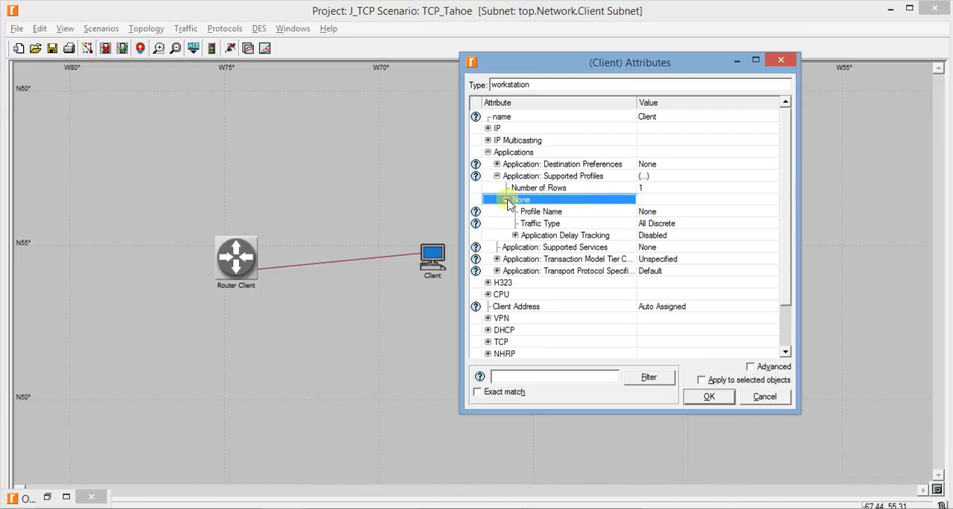
left_click(651, 212)
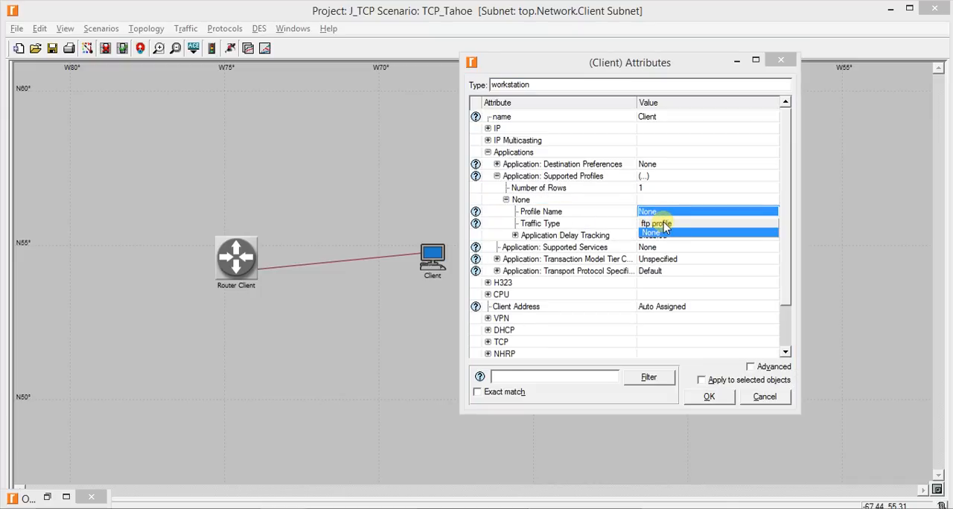
left_click(665, 225)
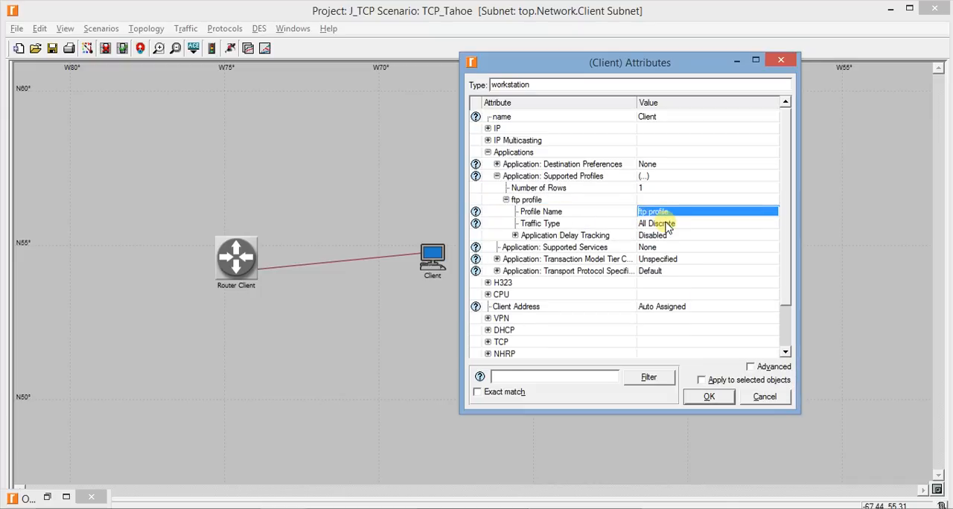
Set the Client workstation's Client Address to client_subnet
scroll(645, 279, "down", 1)
left_click(661, 259)
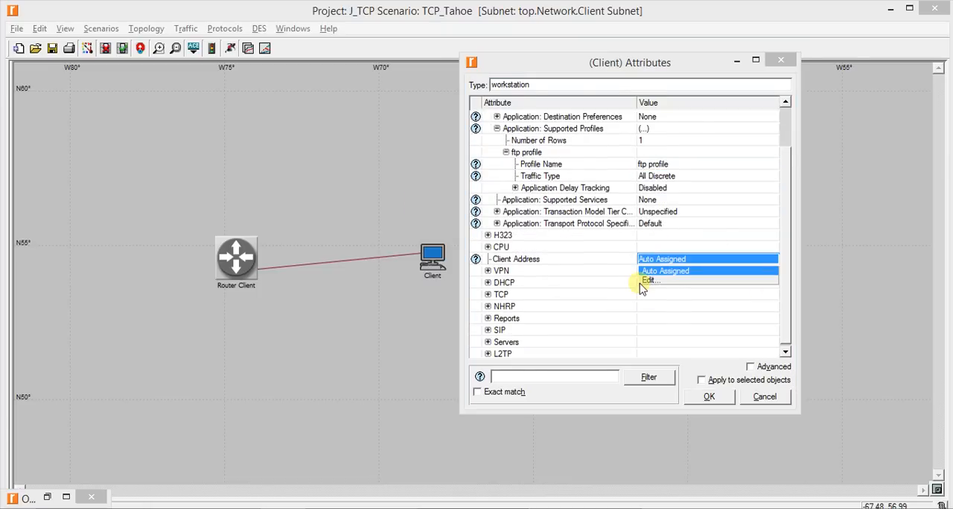
left_click(646, 283)
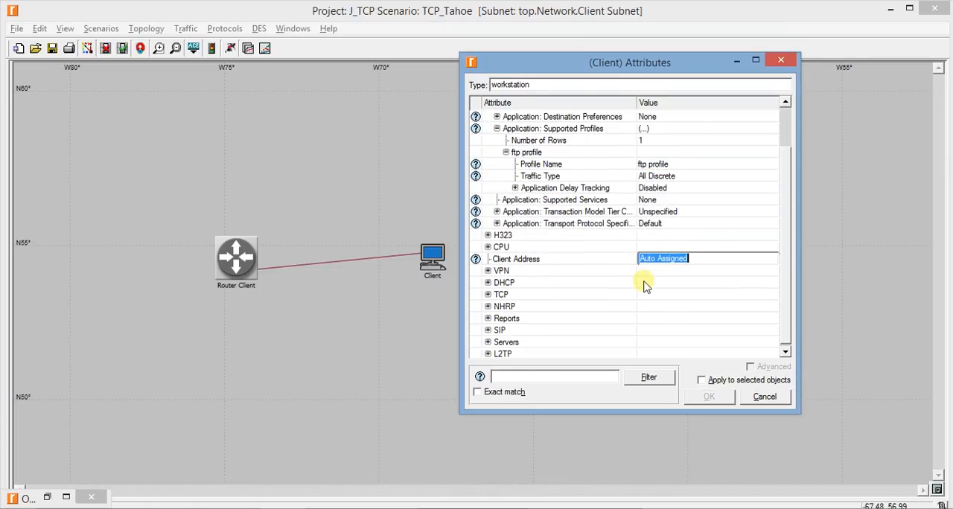
type("C")
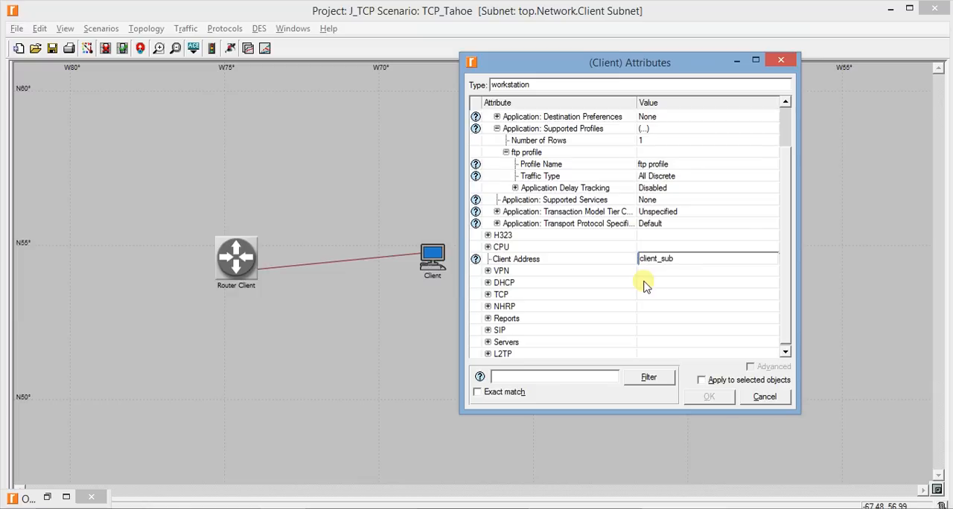
key("Return")
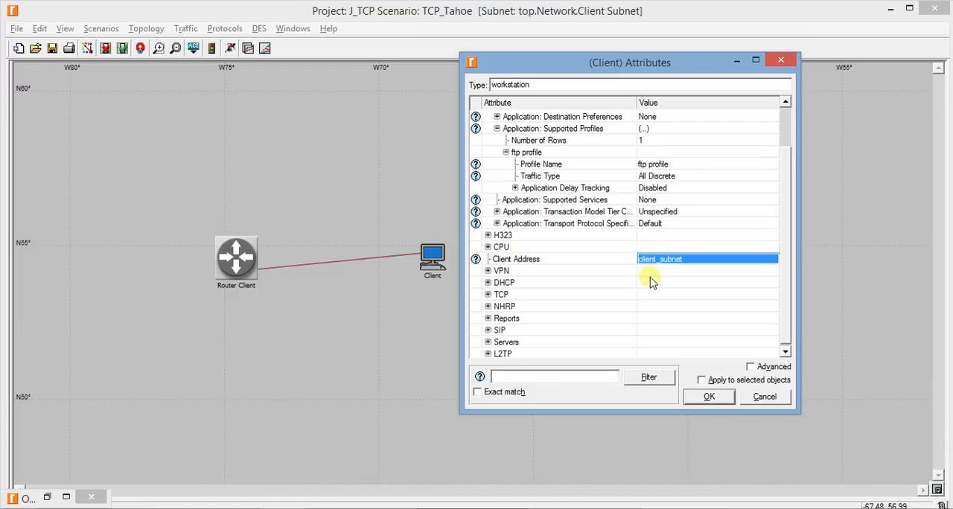
Add one application destination preference row for Client, using ftp application with the symbolic name FTP Server
scroll(641, 223, "up", 2)
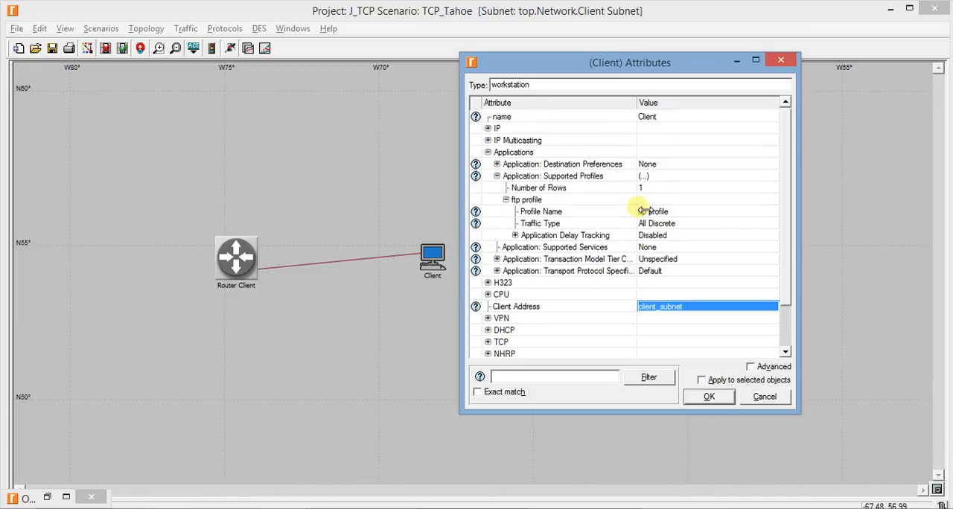
left_click(498, 176)
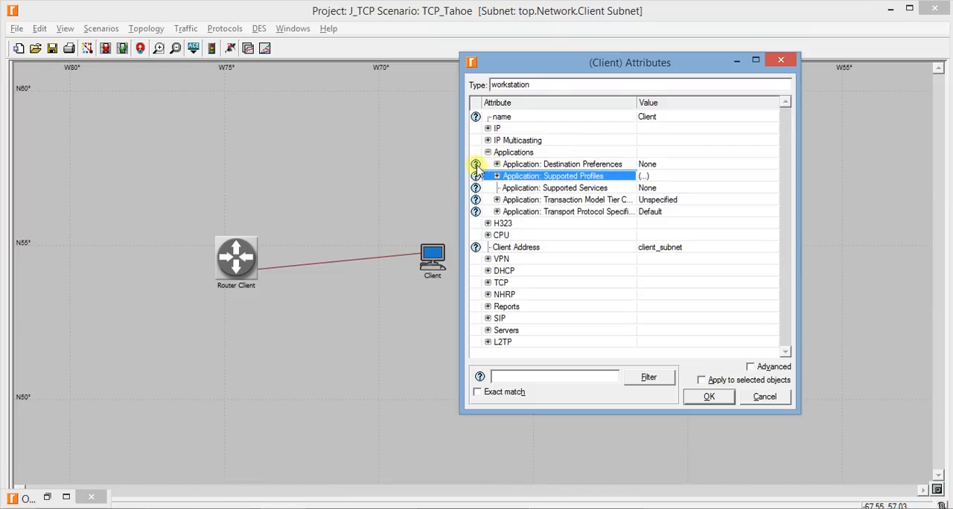
mouse_move(476, 169)
left_click(497, 164)
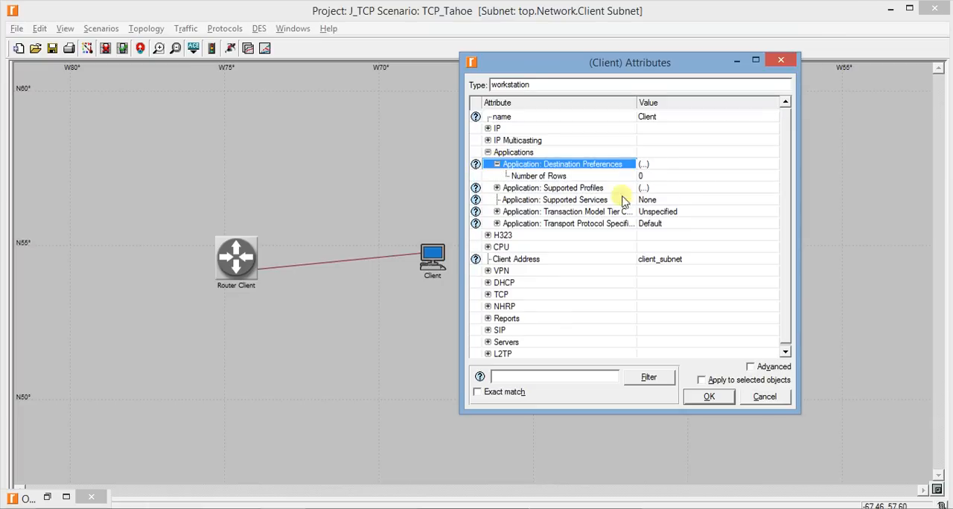
left_click(645, 177)
left_click(643, 196)
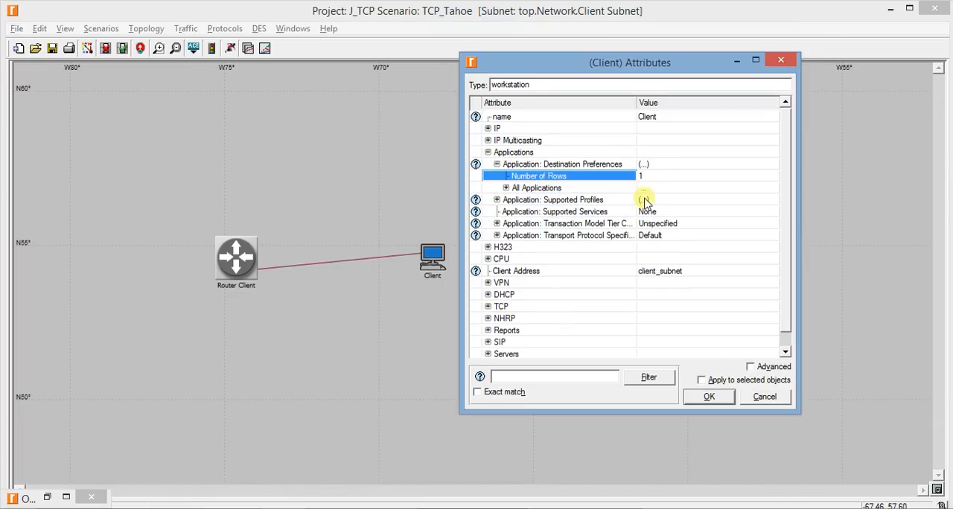
left_click(505, 189)
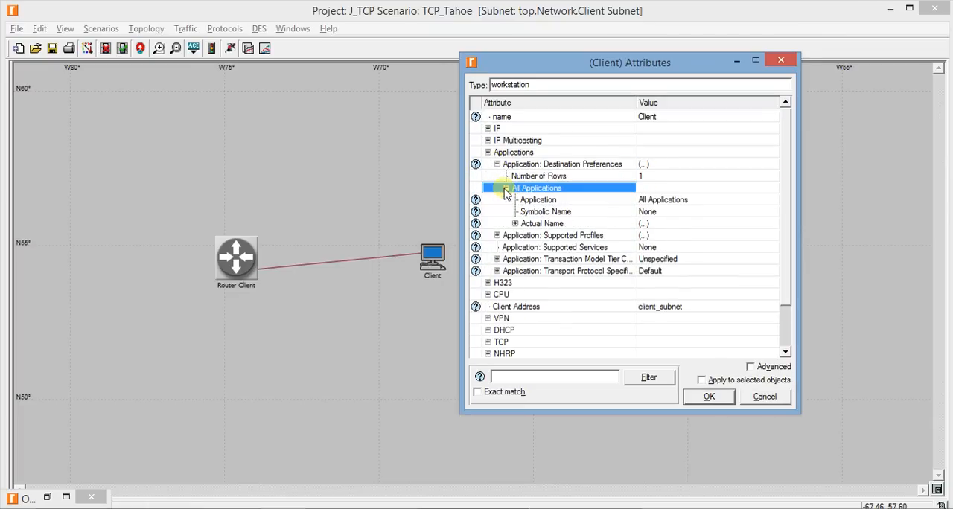
left_click(686, 198)
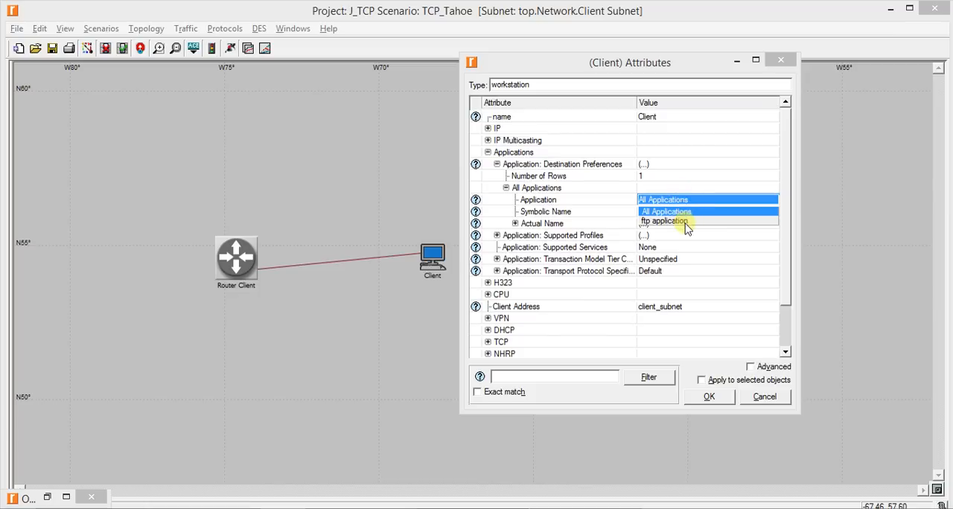
left_click(684, 222)
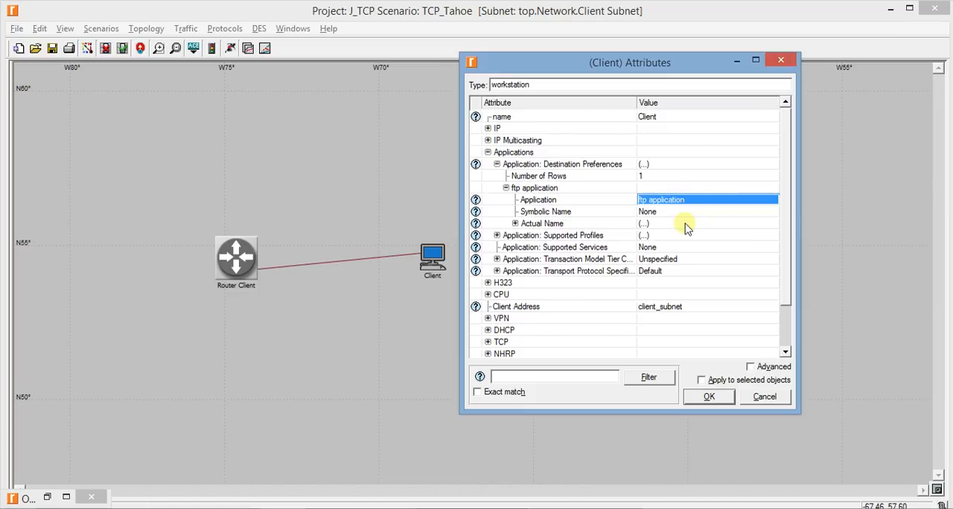
left_click(645, 212)
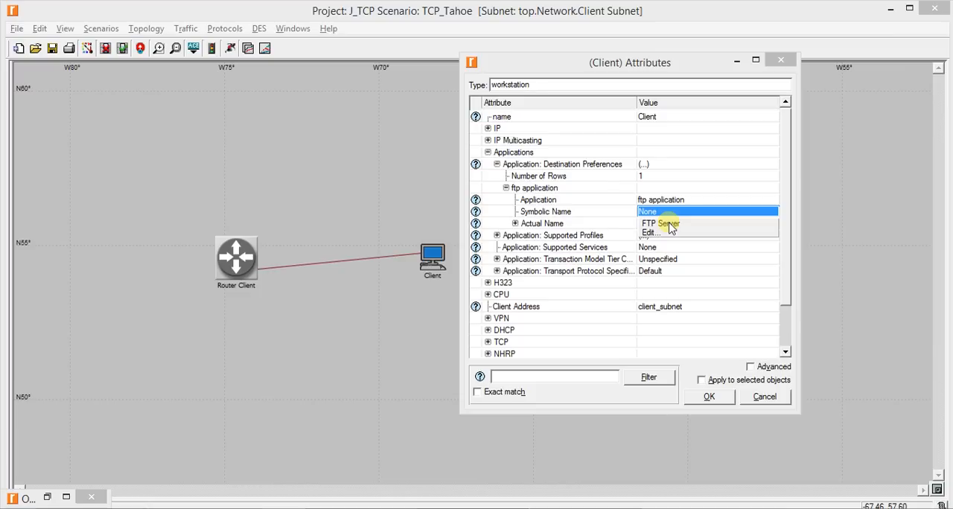
left_click(667, 224)
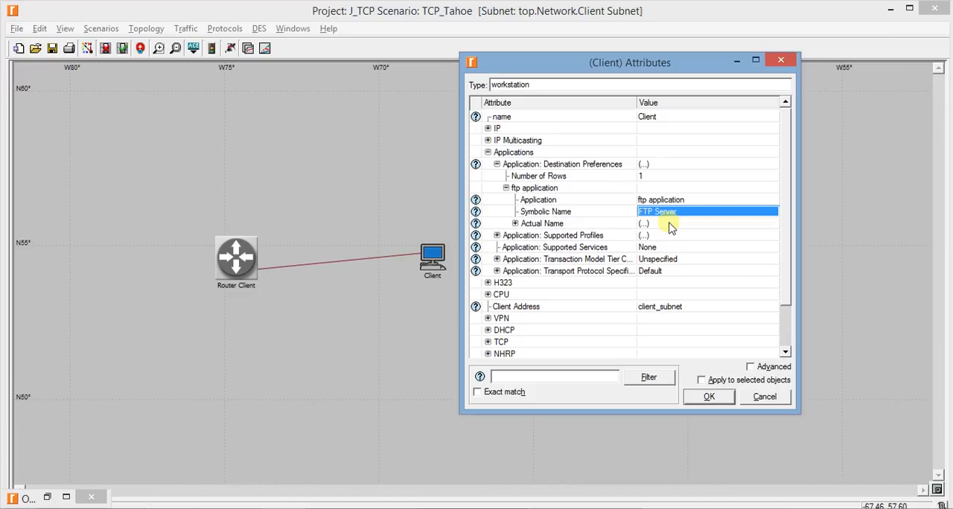
Add one Actual Name row to the ftp application preference, set its name to server_subnet, and accept the Client attributes
left_click(514, 224)
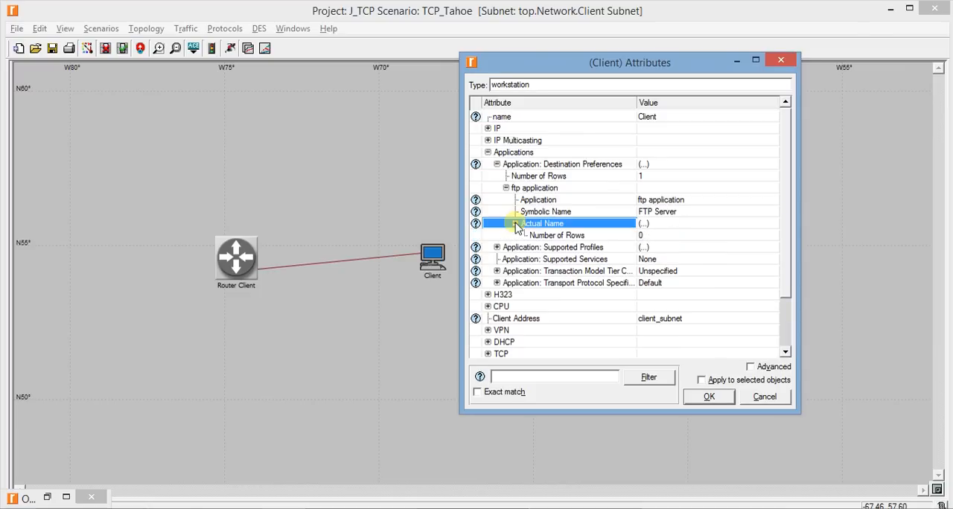
left_click(644, 236)
left_click(644, 248)
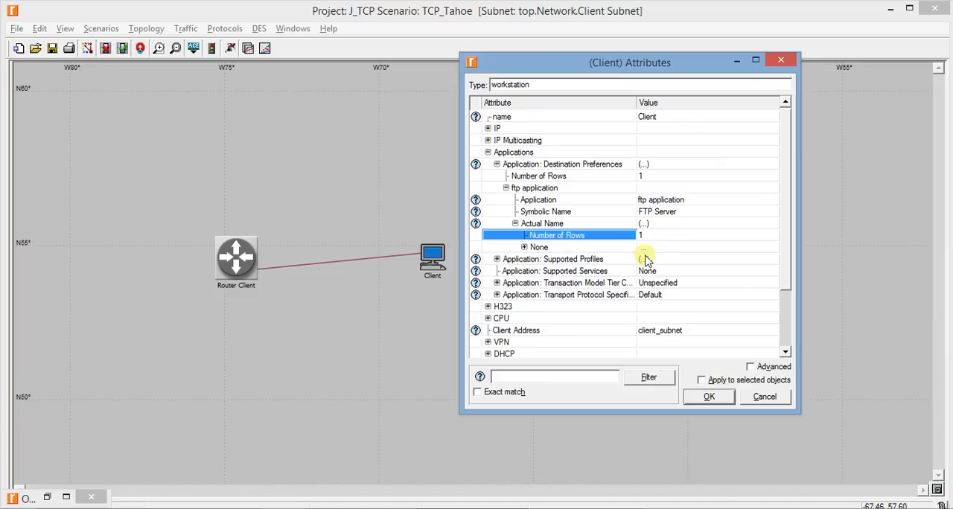
left_click(524, 247)
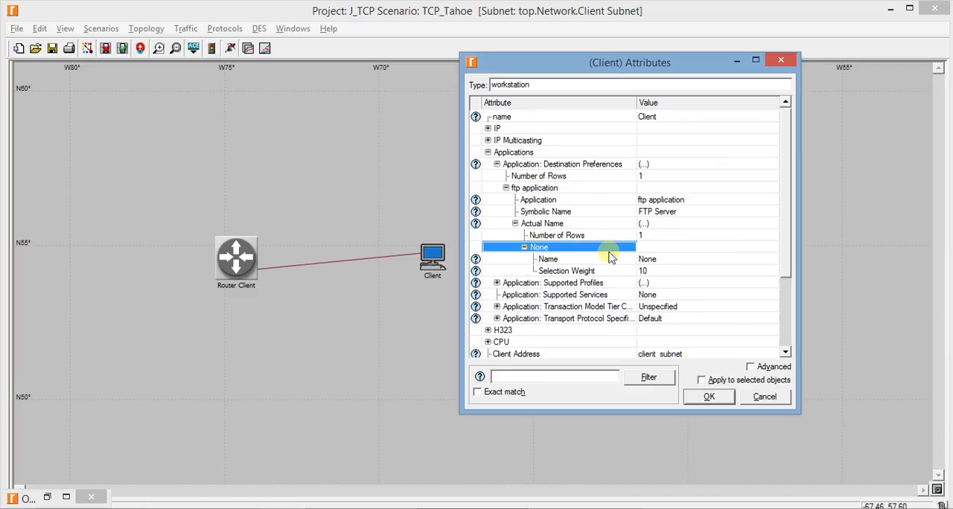
left_click(649, 260)
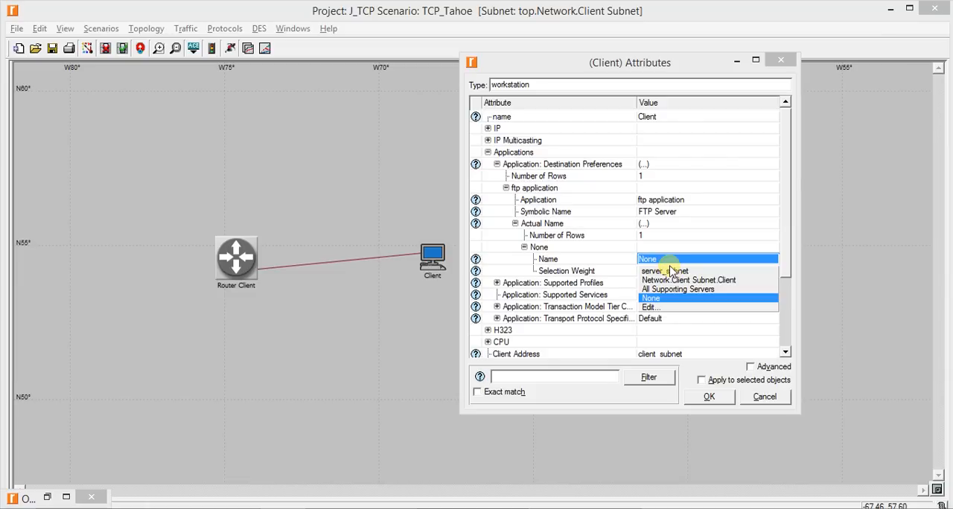
left_click(668, 271)
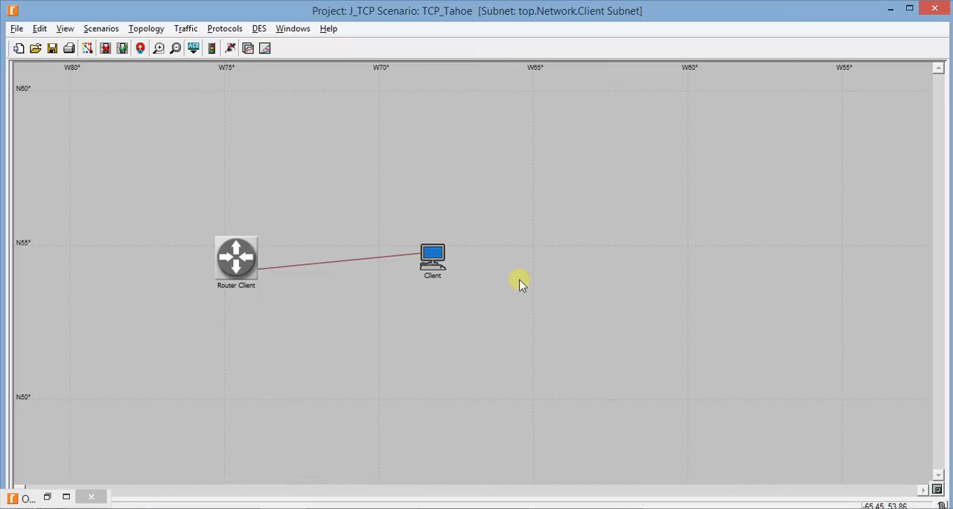
Return to the top-level network and connect the Server Subnet's Server Router to the IP Cloud with a PPP_DS3 duplex link
left_click(143, 52)
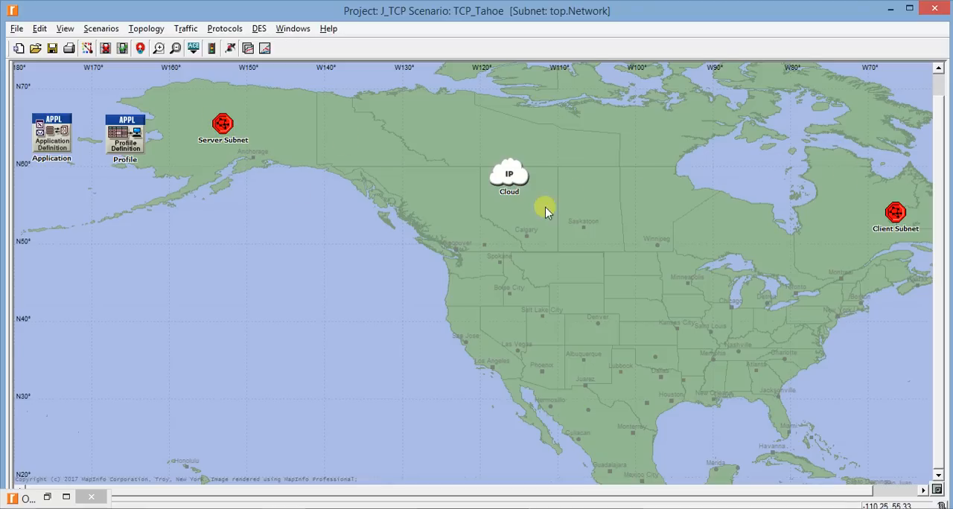
left_click(49, 496)
scroll(636, 290, "down", 4)
left_click(623, 373)
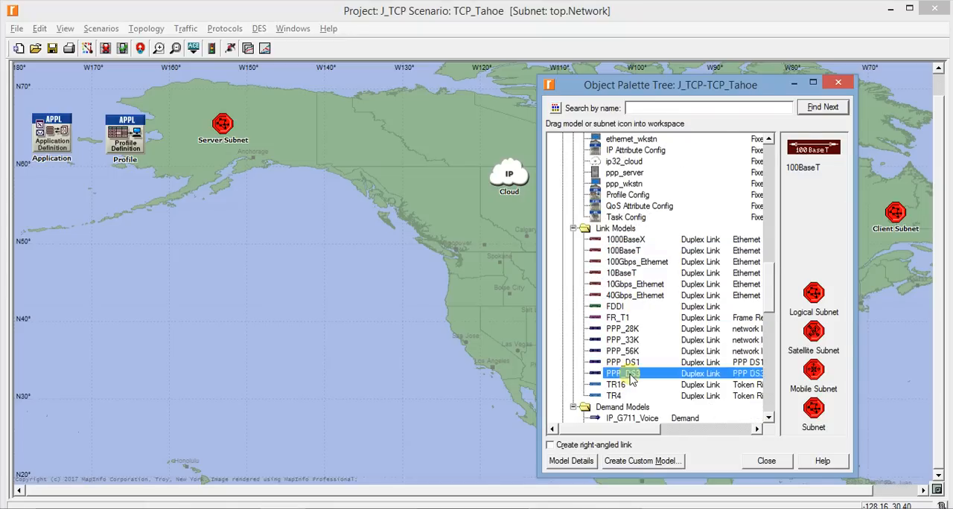
left_click(794, 83)
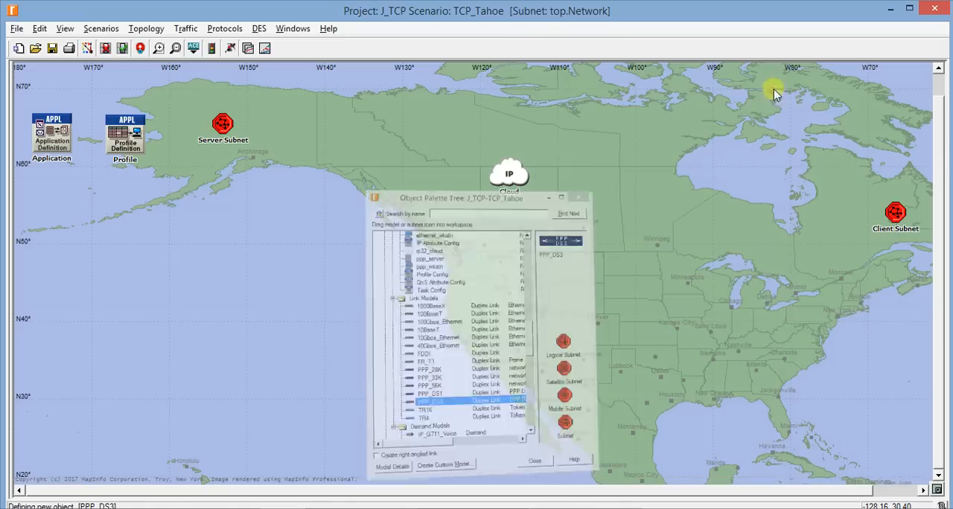
left_click(495, 173)
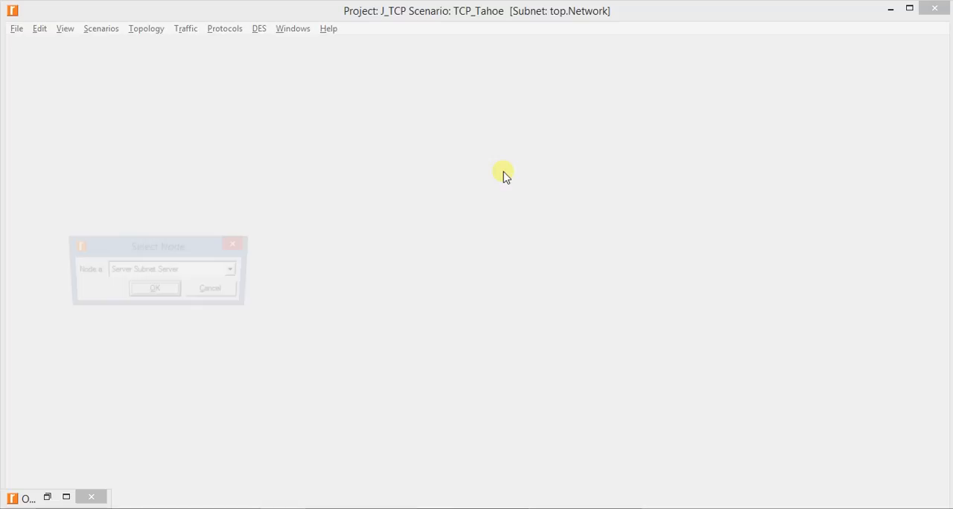
left_click(186, 273)
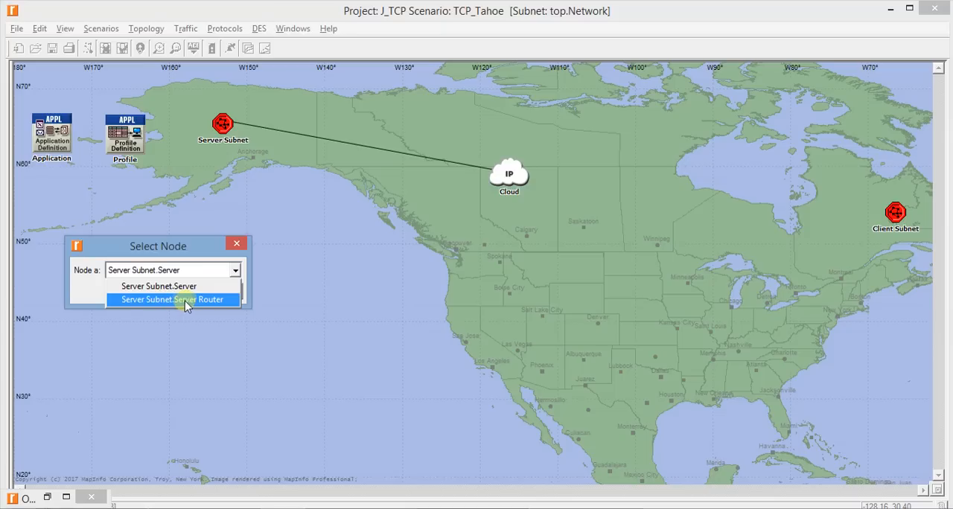
left_click(184, 300)
left_click(154, 290)
Connect the IP Cloud to the Client Subnet's Router Client node with another PPP_DS3 link
left_click(507, 170)
left_click(895, 211)
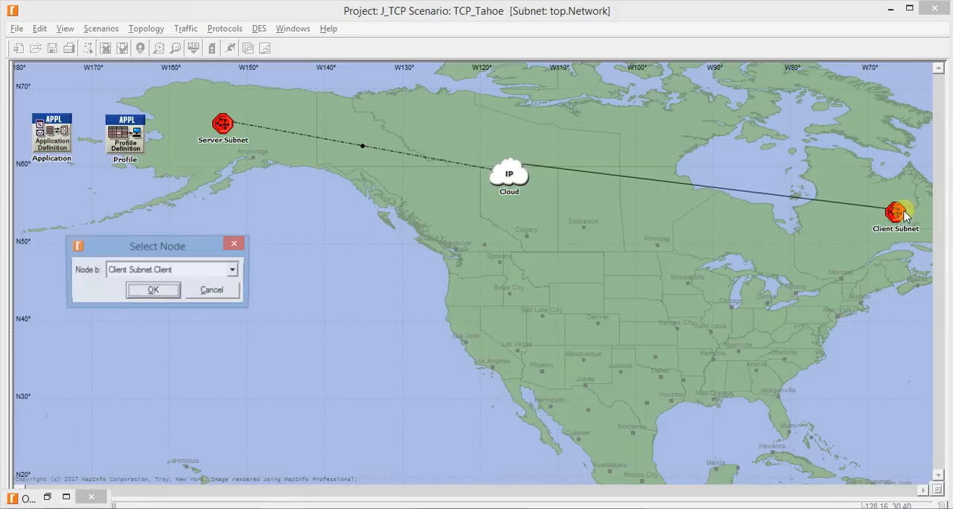
left_click(140, 270)
left_click(144, 300)
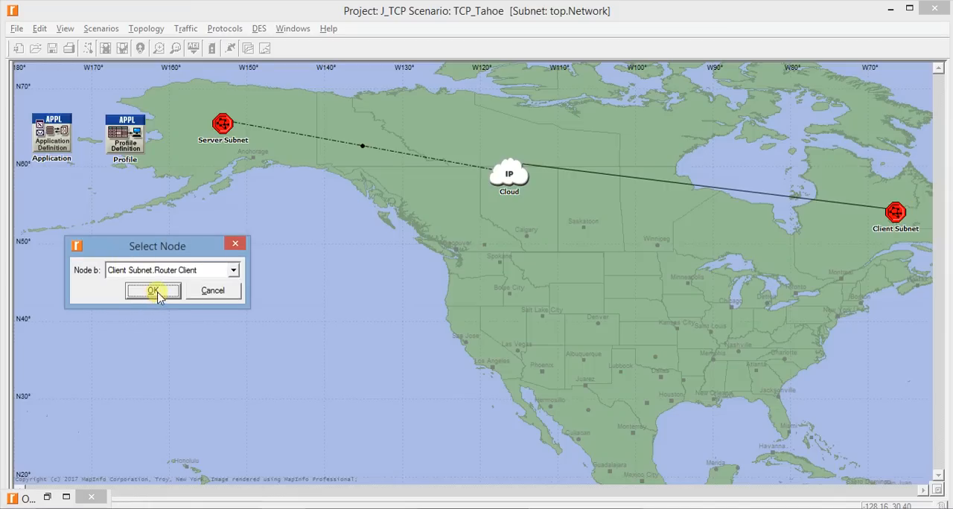
left_click(157, 290)
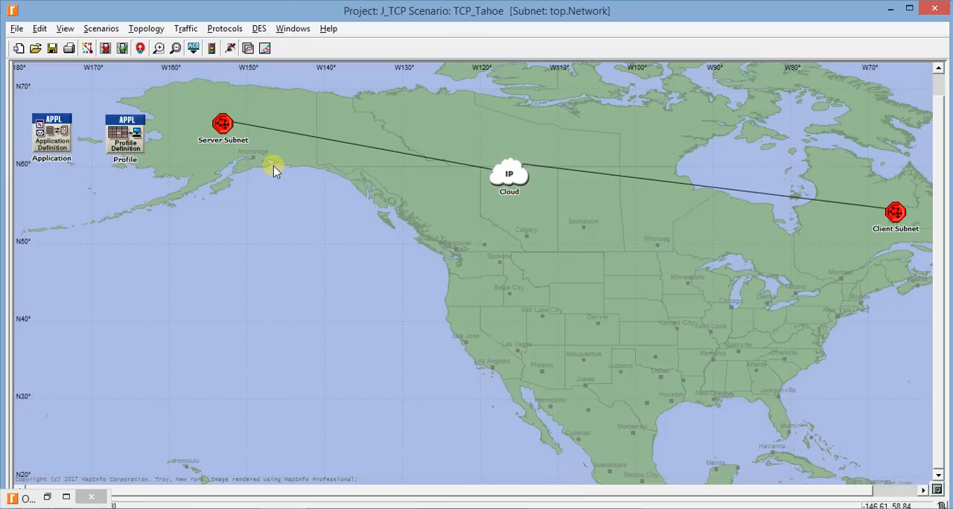
Examine the router connections to the IP Cloud inside the Server Subnet and the Client Subnet
double_click(223, 123)
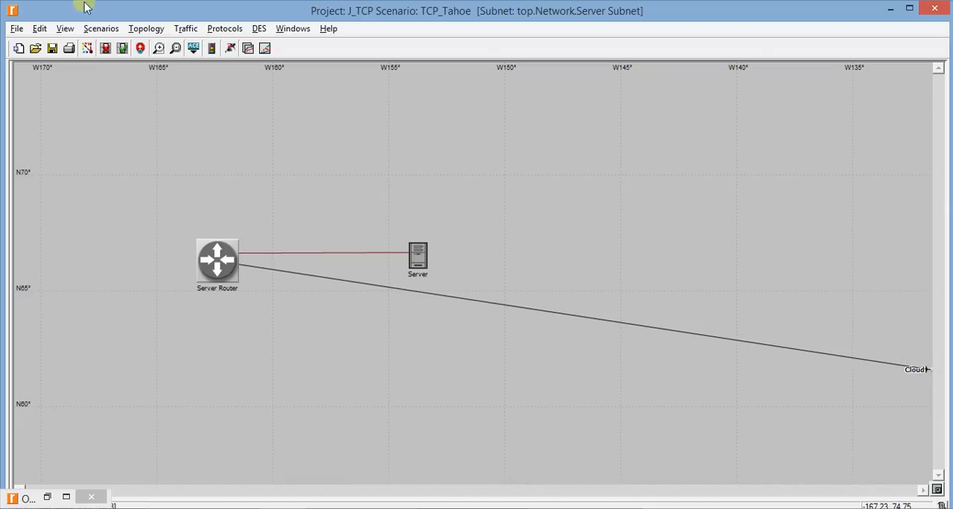
left_click(140, 48)
double_click(894, 212)
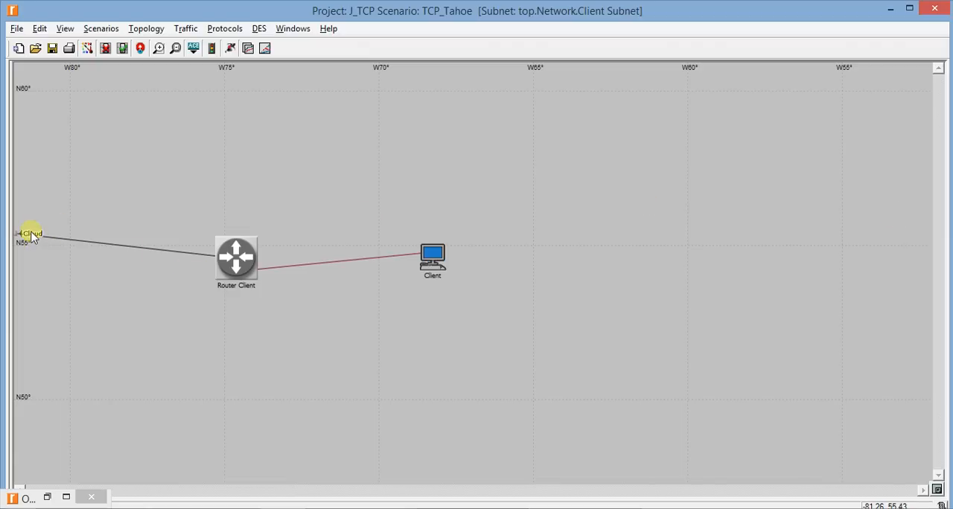
left_click(139, 47)
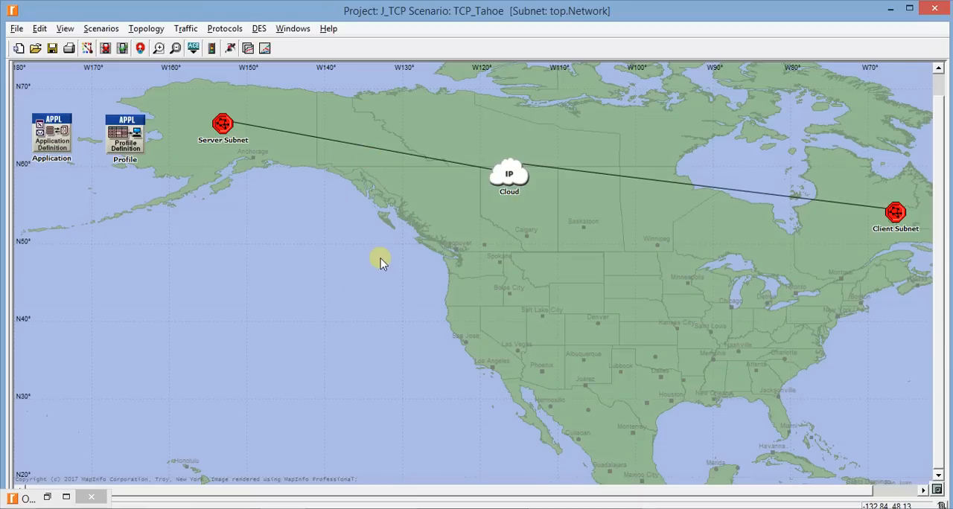
right_click(360, 193)
left_click(251, 209)
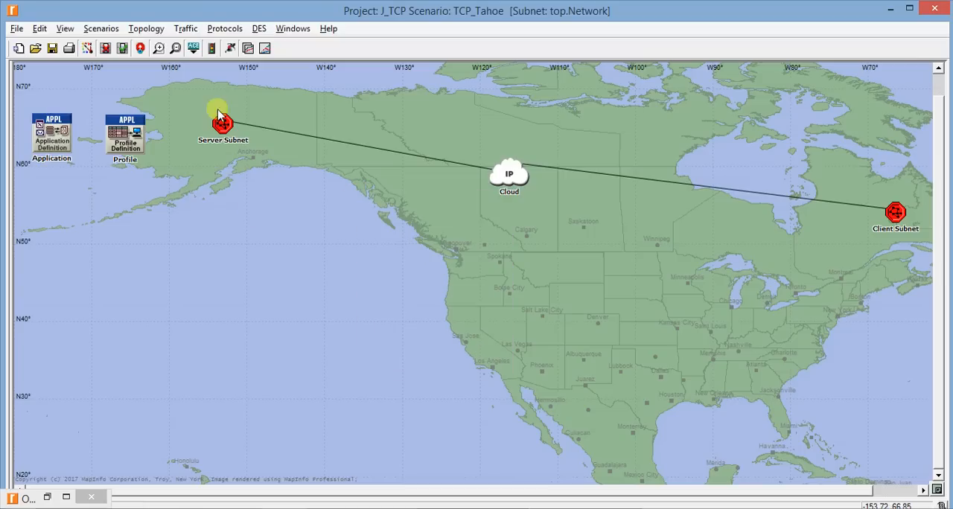
In the Server Subnet, enable the TCP Connection statistic Congestion Window Size (bytes) among the Server's individual DES statistics
double_click(222, 124)
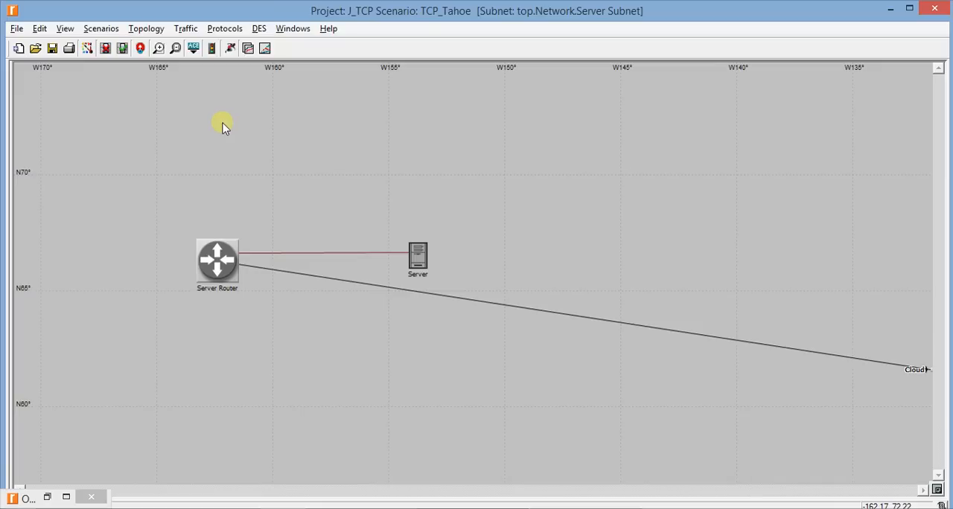
right_click(416, 245)
left_click(491, 414)
left_click_drag(570, 153, 595, 75)
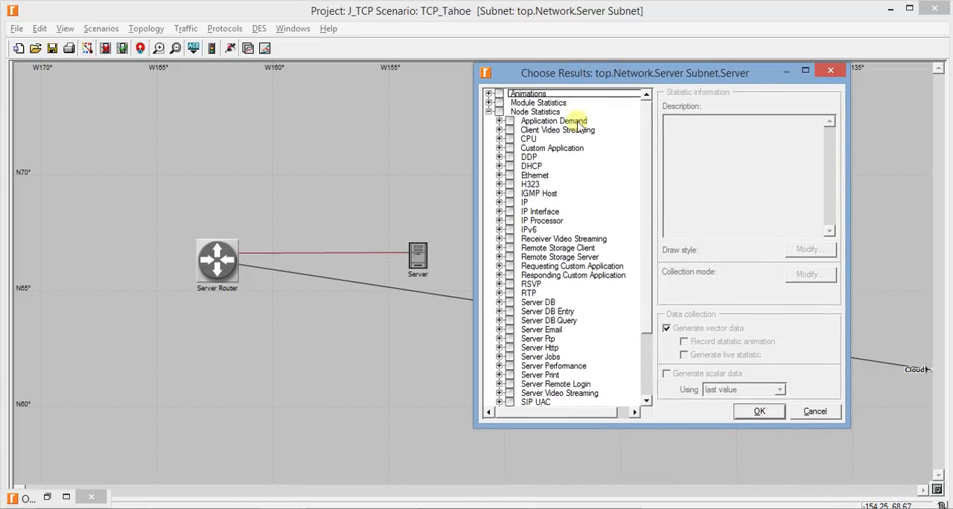
scroll(540, 216, "down", 3)
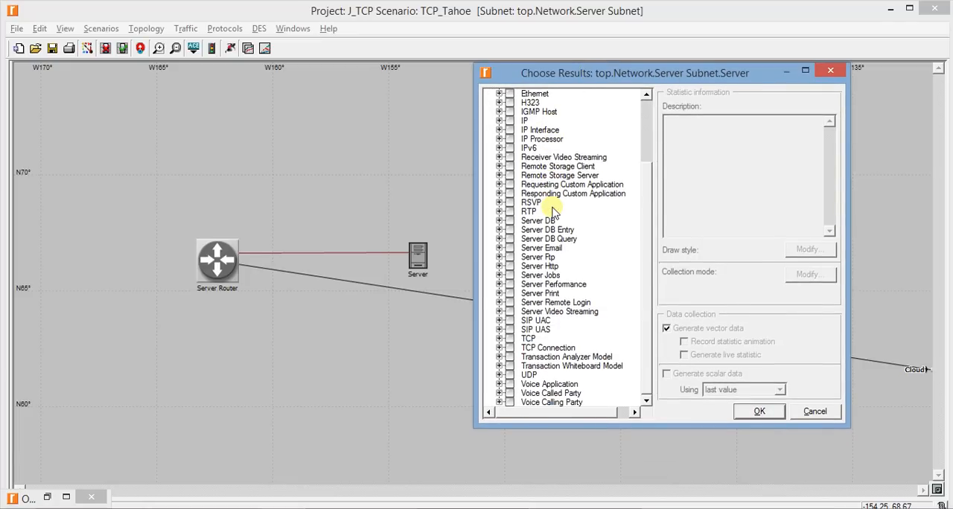
left_click(496, 348)
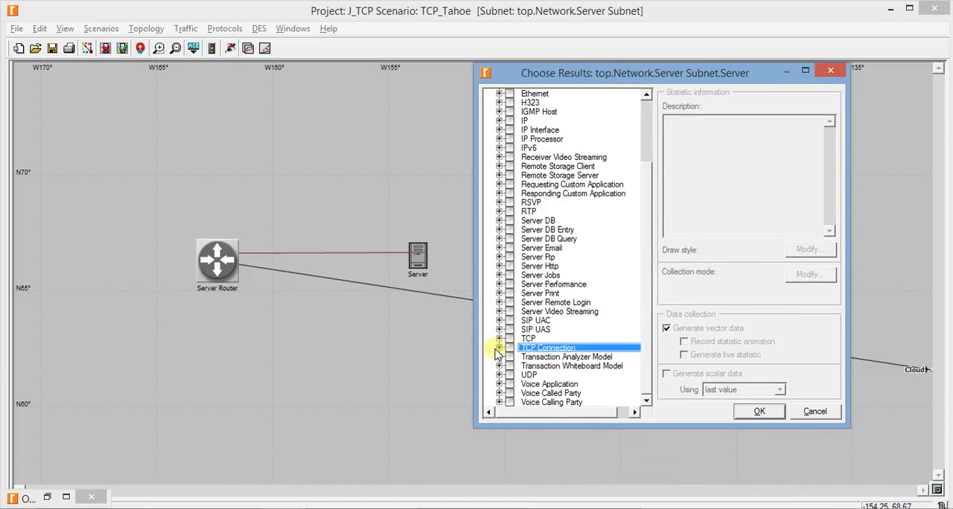
left_click(498, 348)
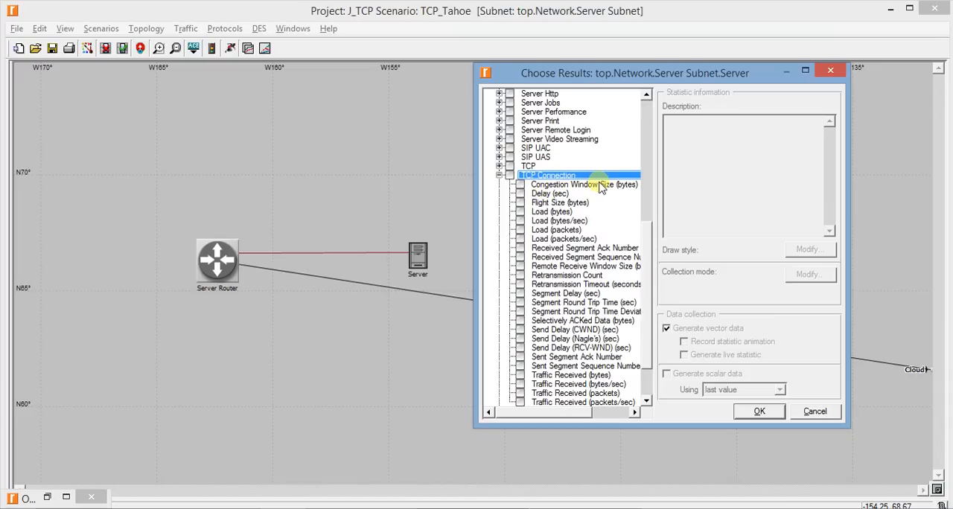
mouse_move(601, 187)
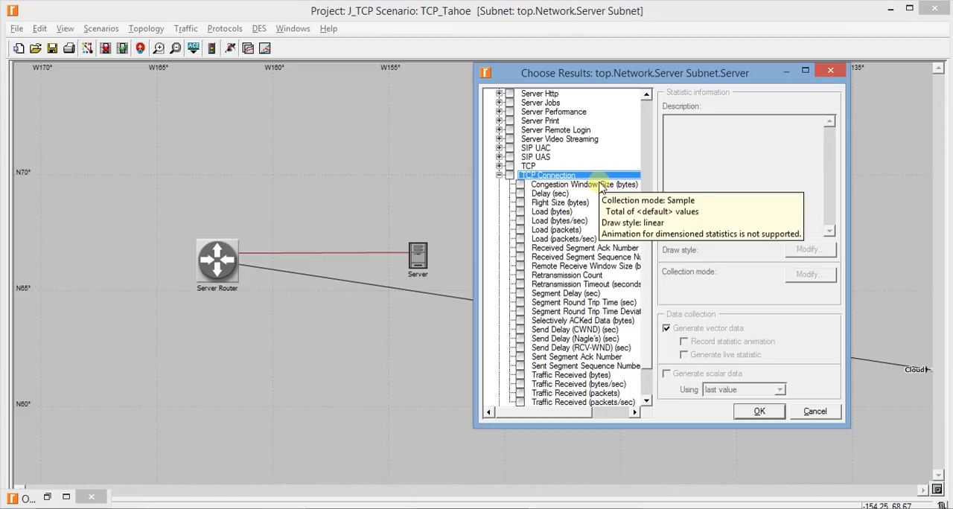
left_click(600, 183)
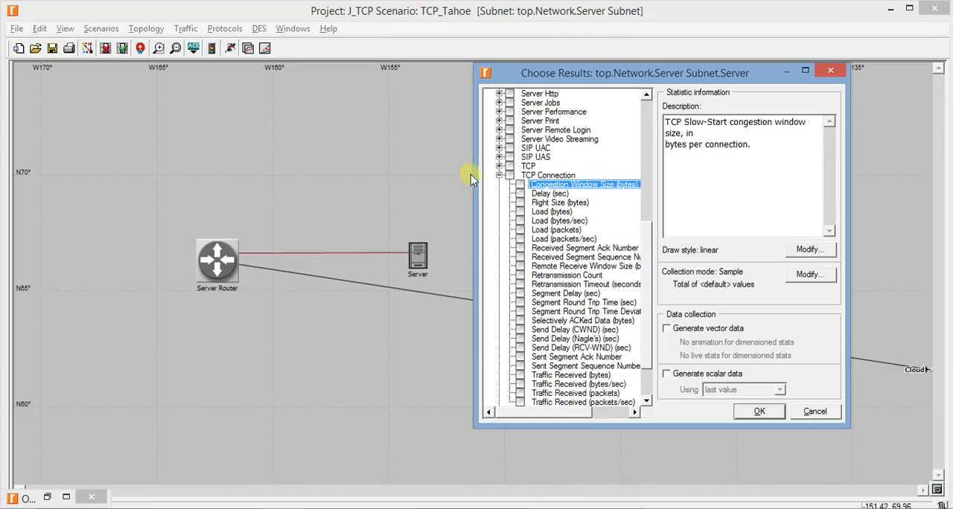
left_click(520, 184)
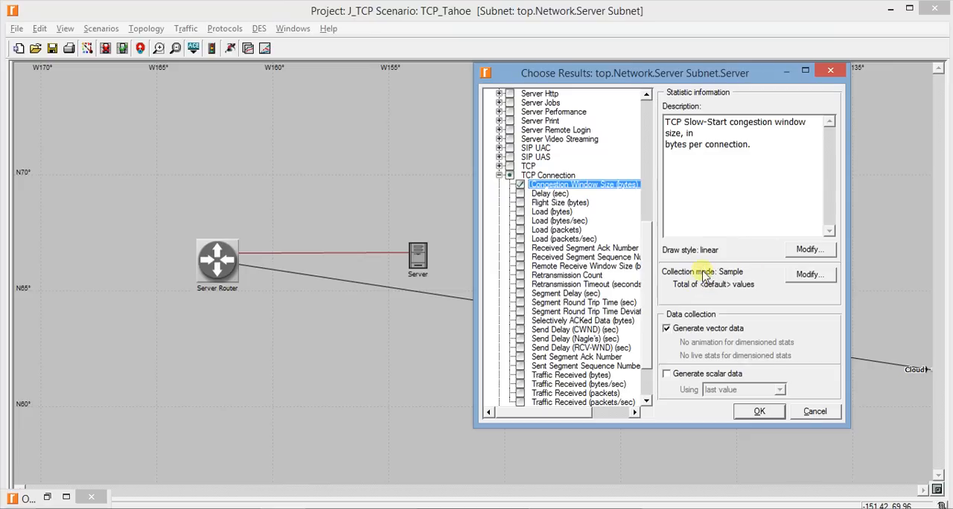
Set the Congestion Window Size statistic's collection to advanced with capture mode all values
left_click(831, 278)
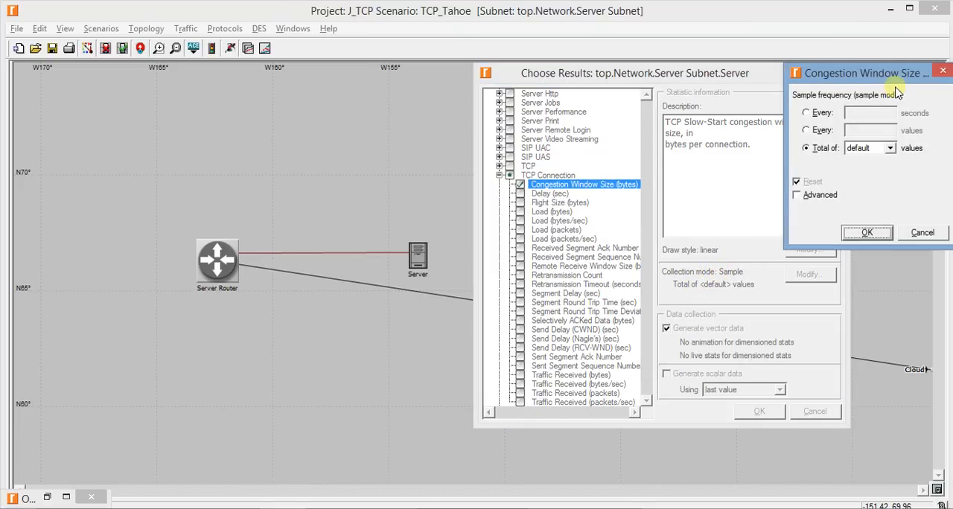
left_click_drag(887, 84, 691, 88)
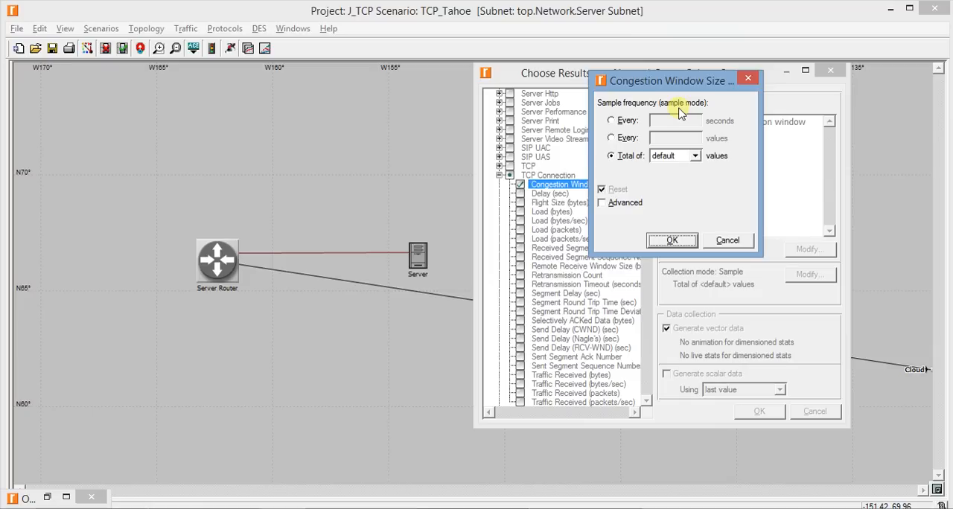
left_click(626, 202)
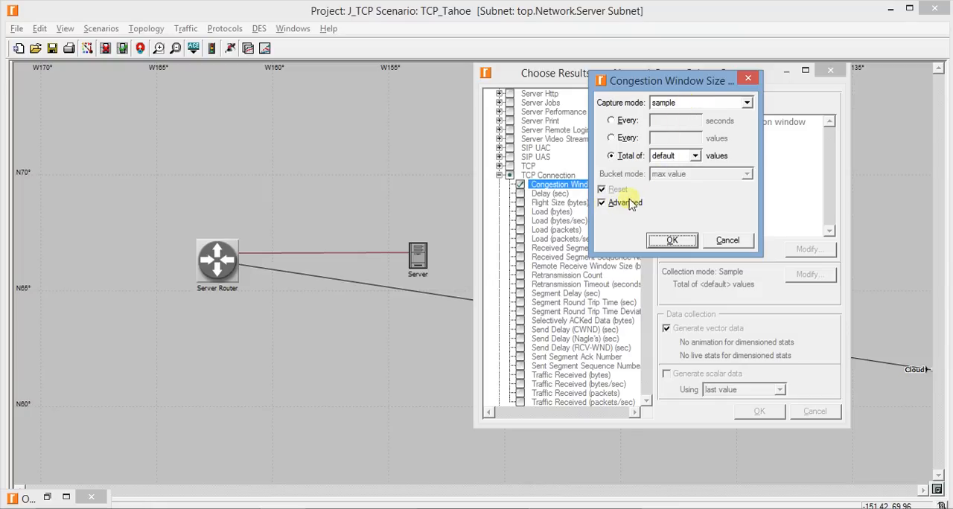
left_click(675, 102)
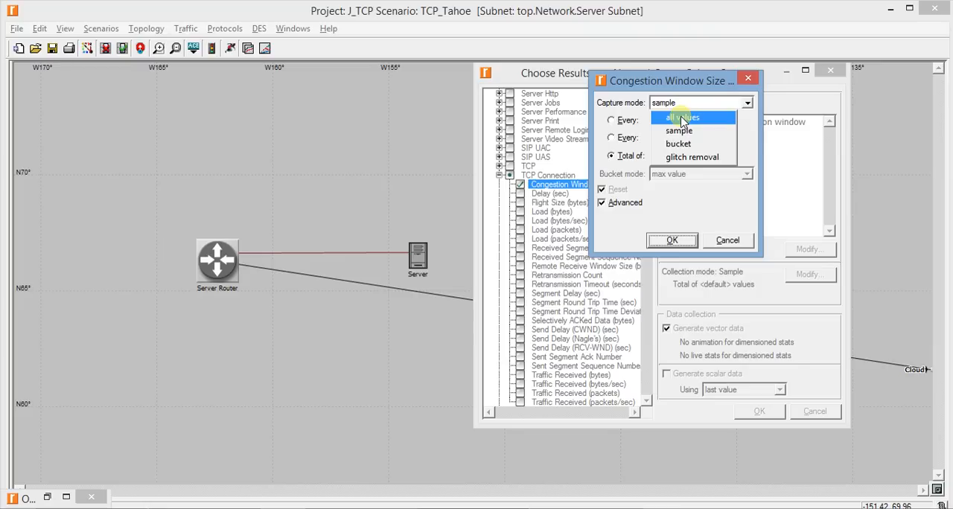
left_click(682, 118)
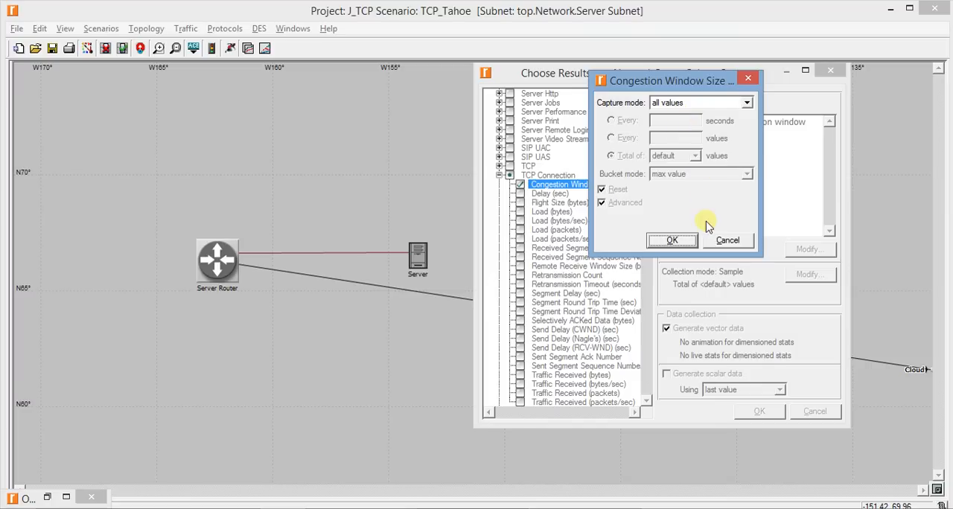
left_click(673, 241)
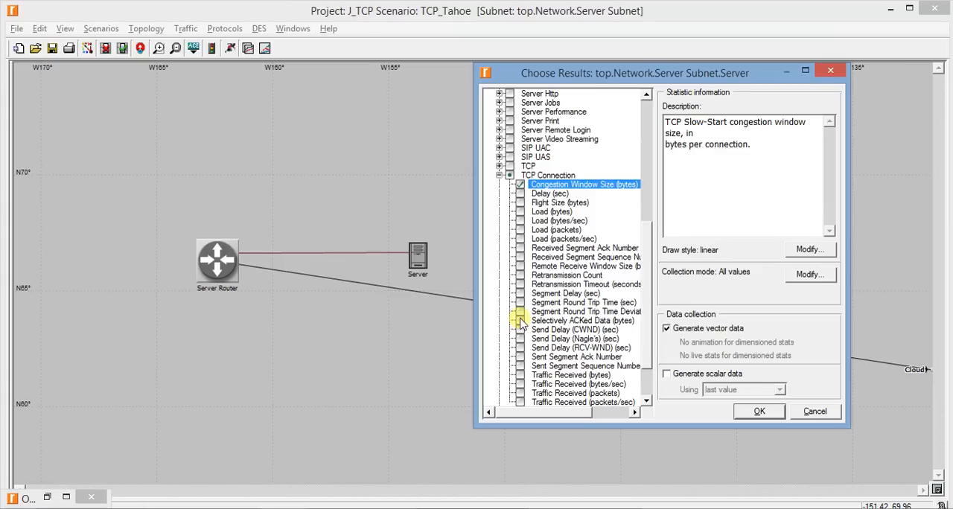
scroll(521, 320, "down", 1)
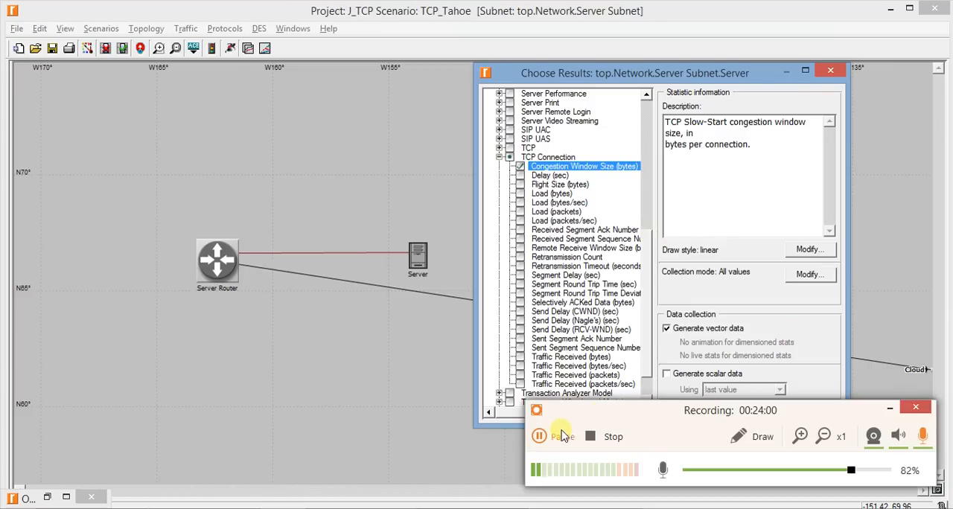
left_click(540, 436)
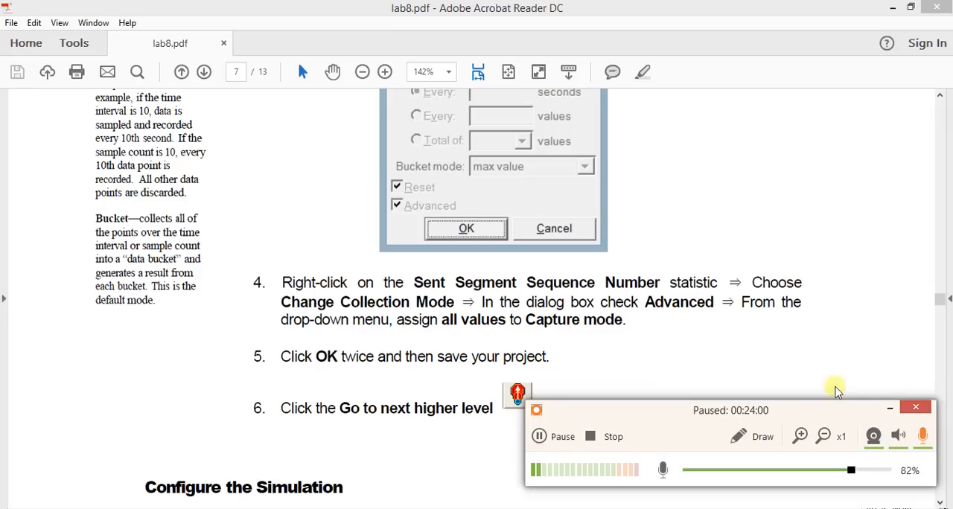
key("F8")
left_click(890, 408)
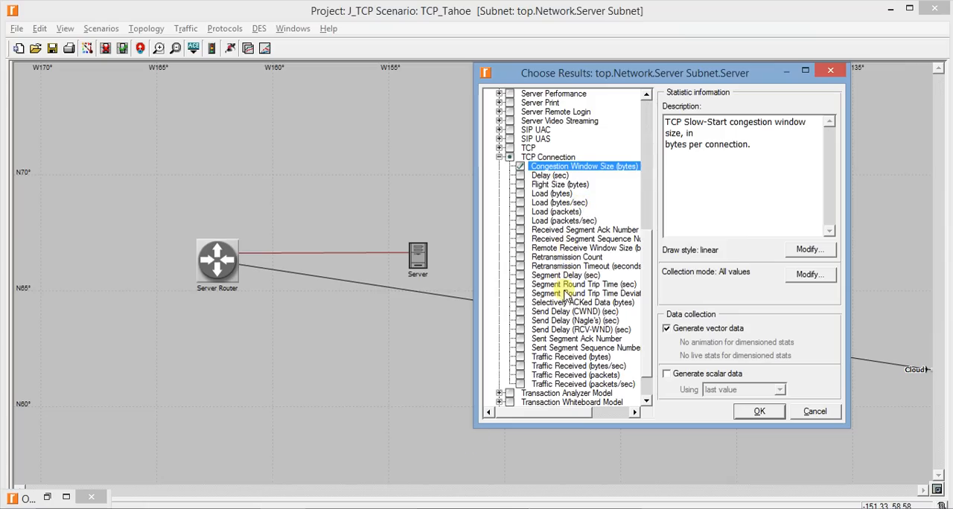
Enable the Server's Sent Segment Sequence Number statistic with capture mode all values and accept the chosen results
left_click(562, 339)
left_click(564, 348)
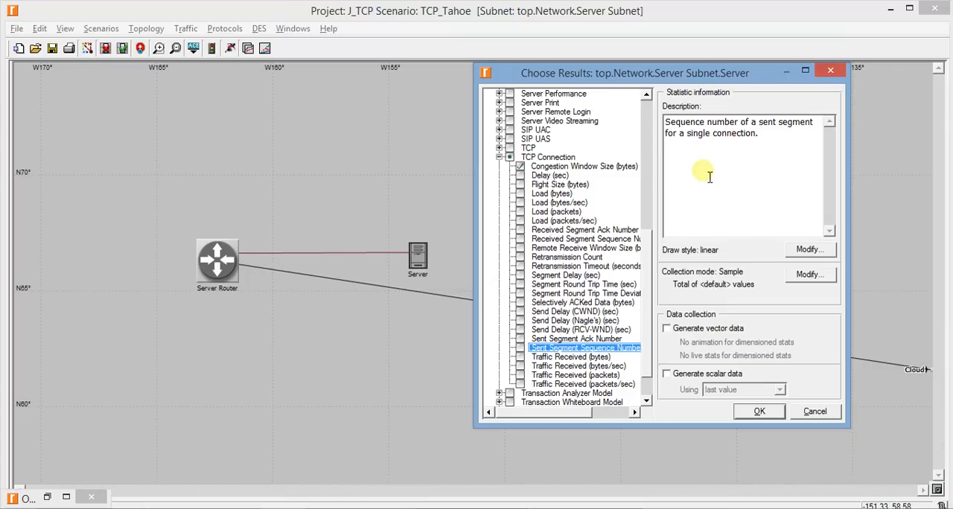
left_click(808, 274)
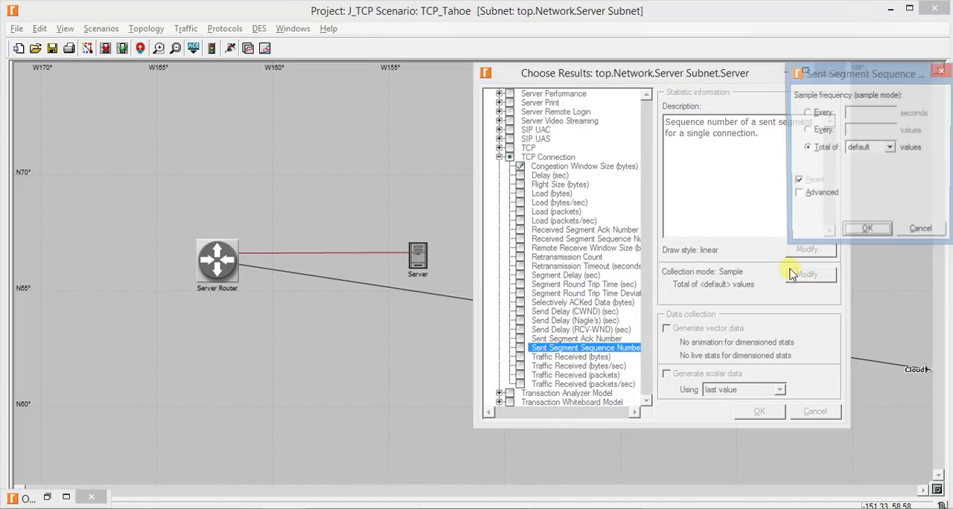
left_click(820, 195)
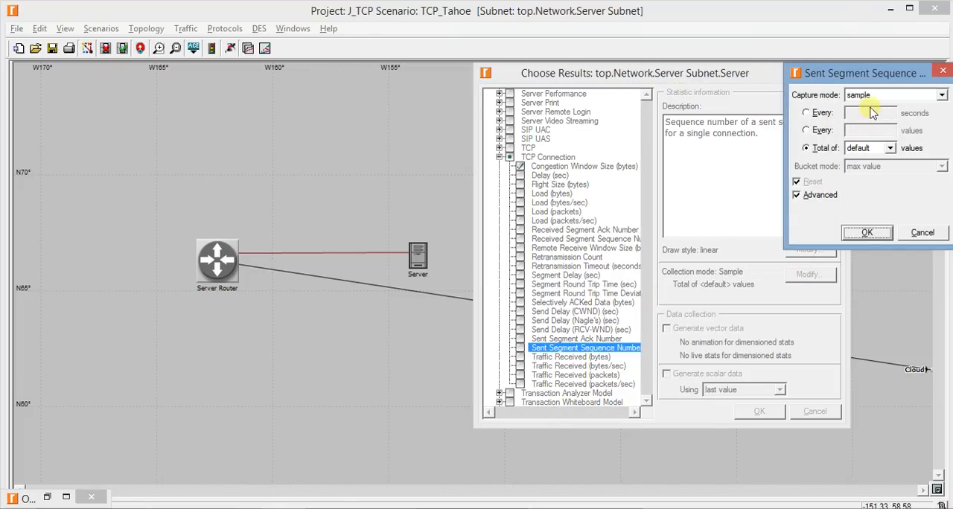
left_click(870, 96)
left_click(875, 95)
left_click(875, 95)
left_click(876, 109)
left_click_drag(864, 73, 685, 152)
left_click(691, 311)
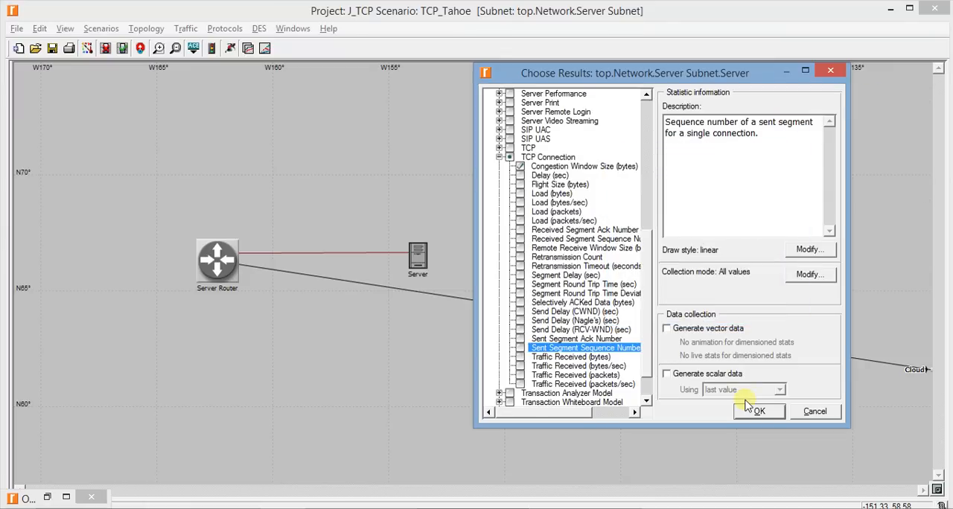
left_click(520, 348)
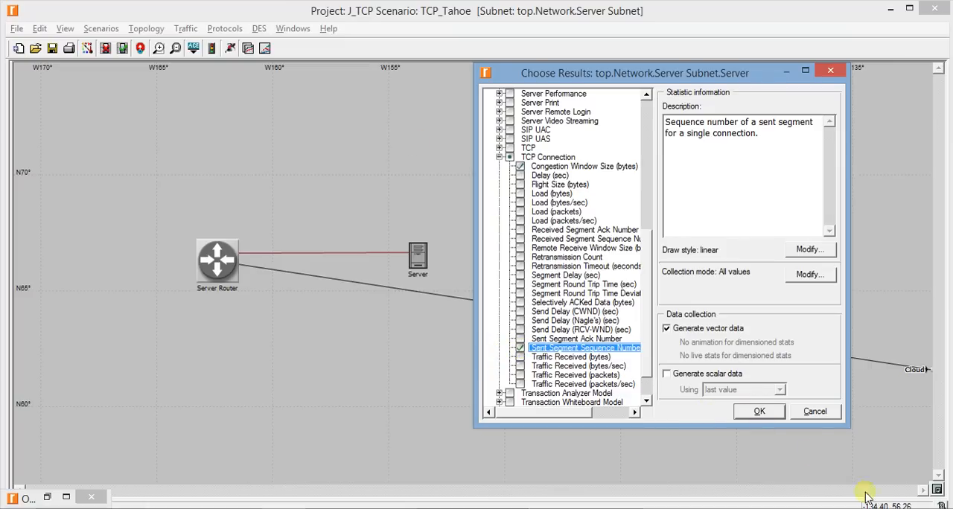
left_click(759, 413)
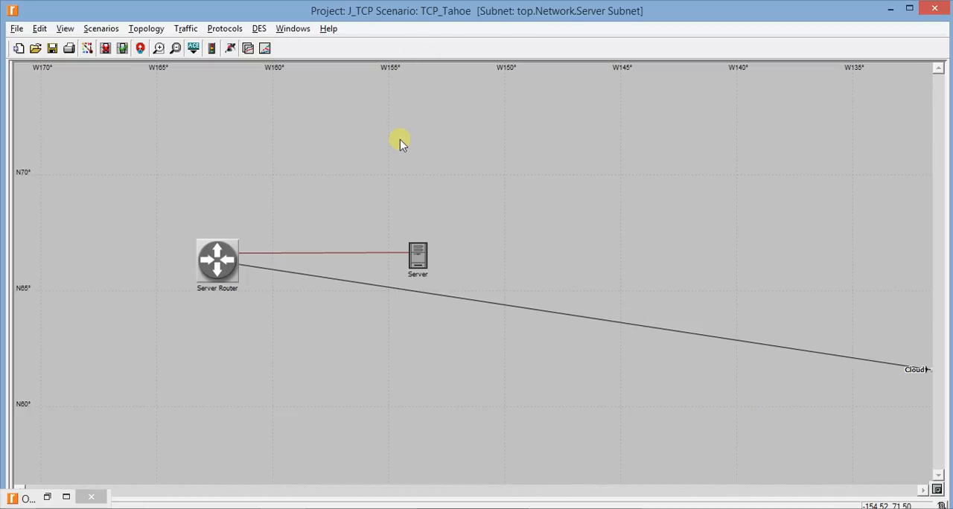
From the top-level network, run the TCP_Tahoe simulation with a duration value of 10, and close the finished run's window
right_click(313, 121)
left_click(327, 128)
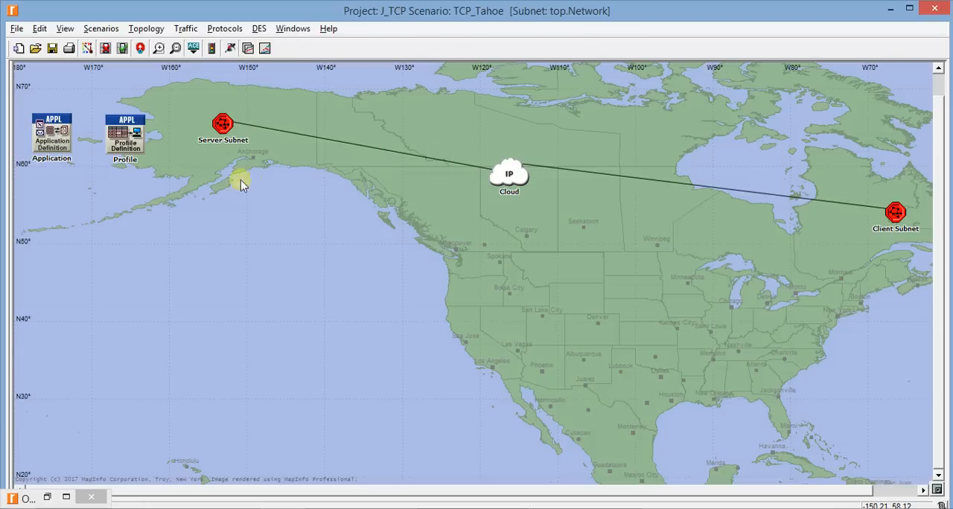
left_click(230, 49)
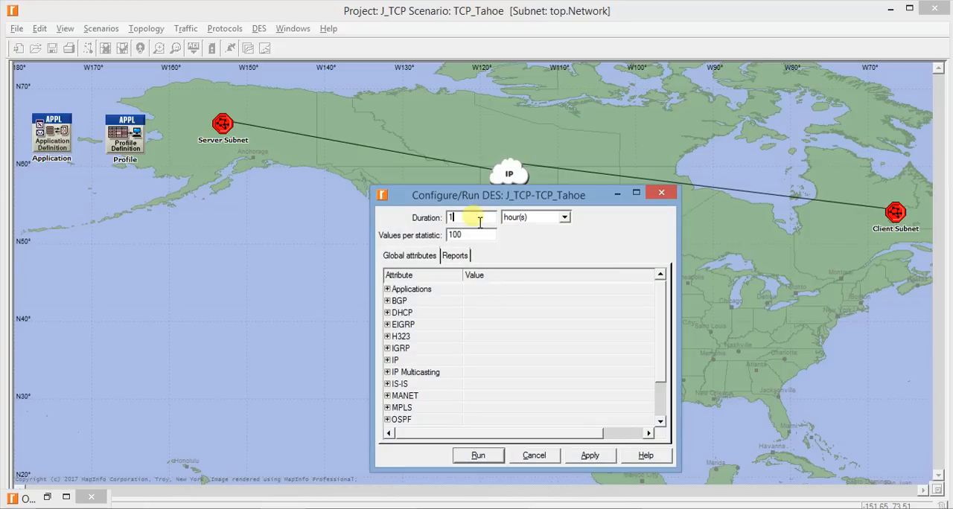
key("Tab")
key("Down")
key("Down")
key("Down")
key("Down")
key("Down")
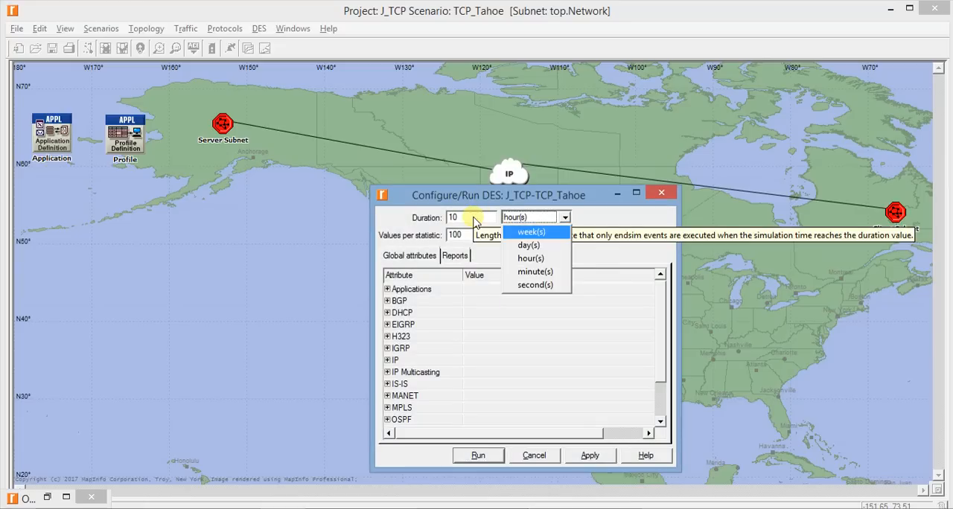
key("Return")
key("Return")
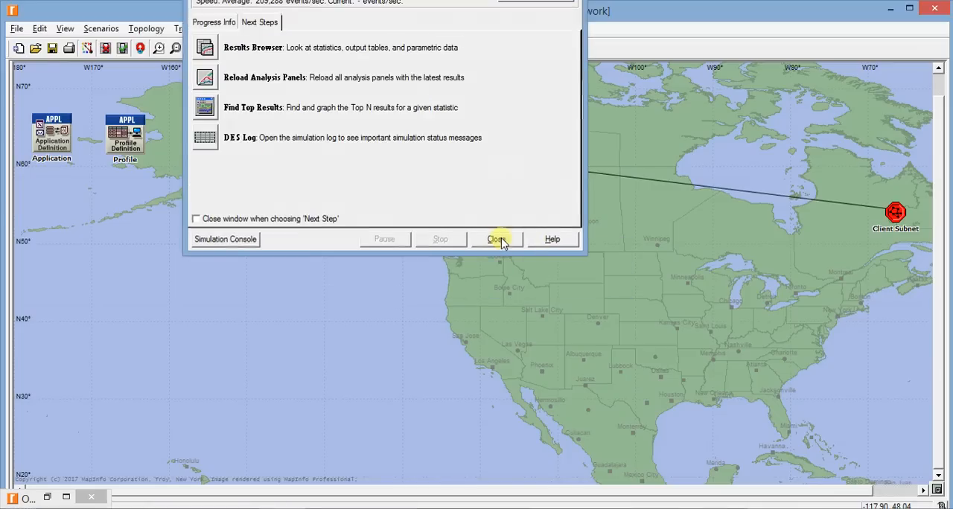
left_click(496, 238)
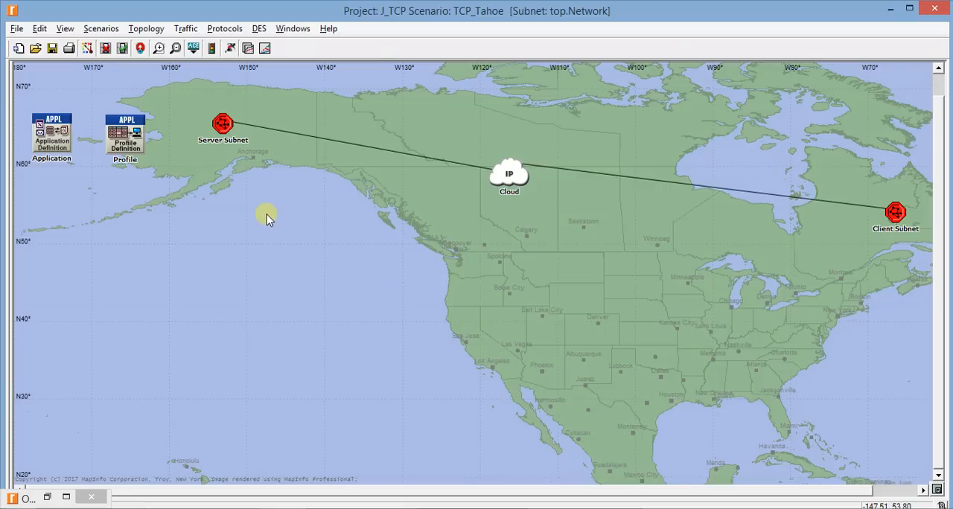
Duplicate the TCP_Tahoe scenario under the name No_DropFast
left_click(96, 32)
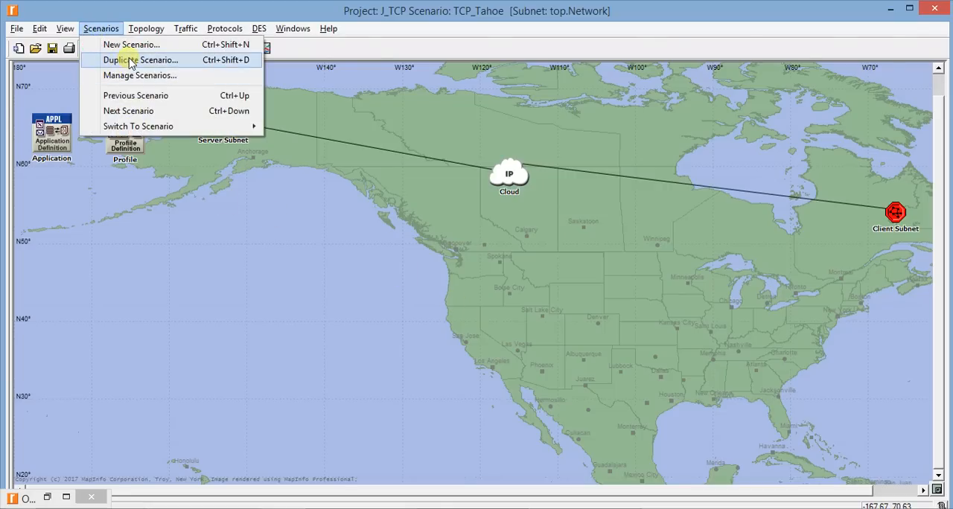
left_click(130, 61)
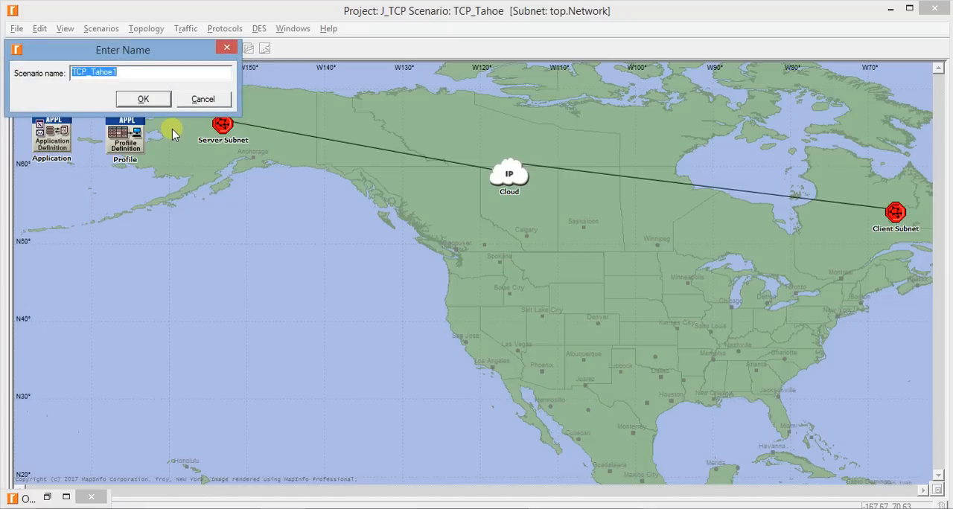
type("No_DropFast")
key("Return")
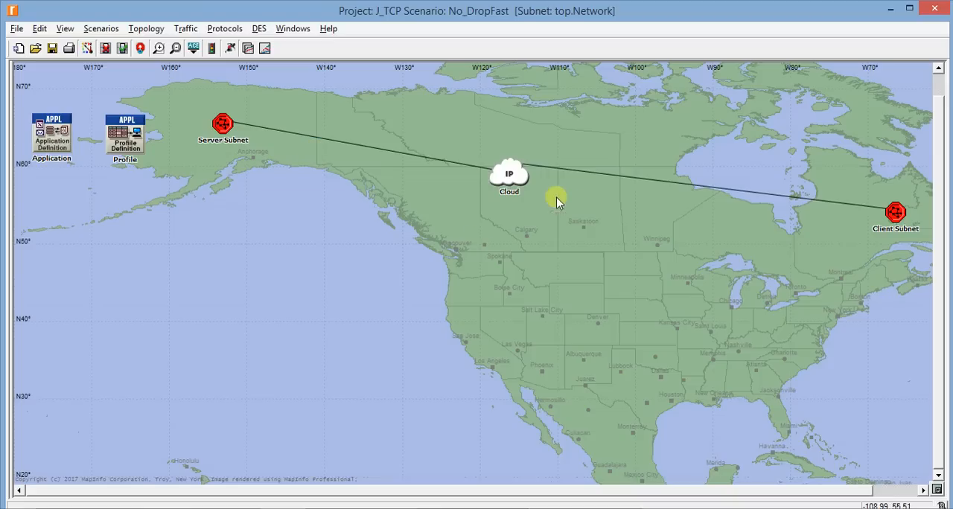
Set the IP cloud's Packet Discard Ratio to 0.5% in its performance metrics and accept the attribute change
right_click(510, 174)
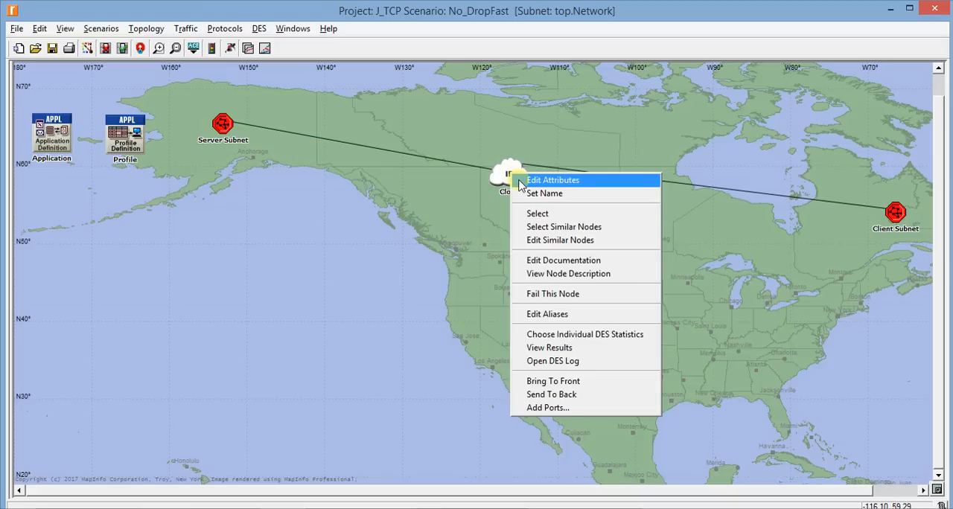
left_click(520, 184)
left_click_drag(596, 159, 544, 86)
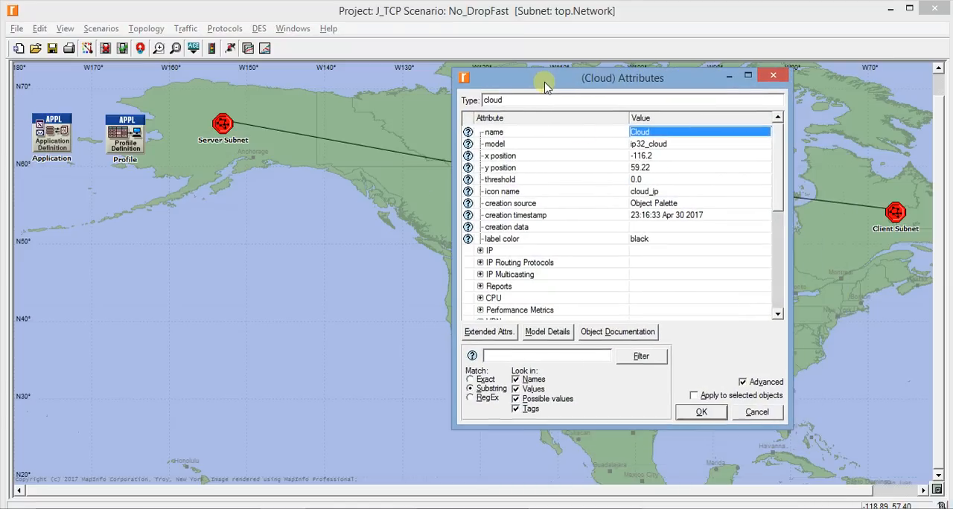
left_click(742, 382)
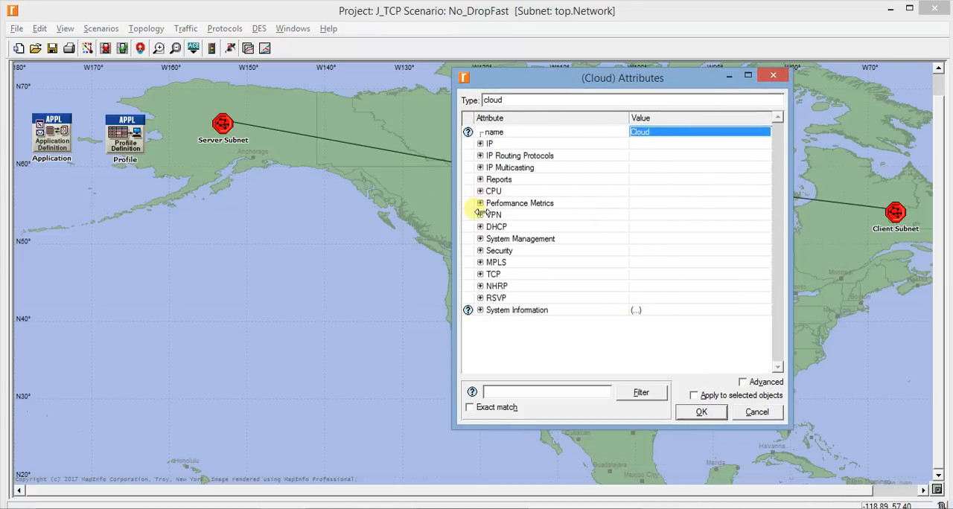
left_click(480, 204)
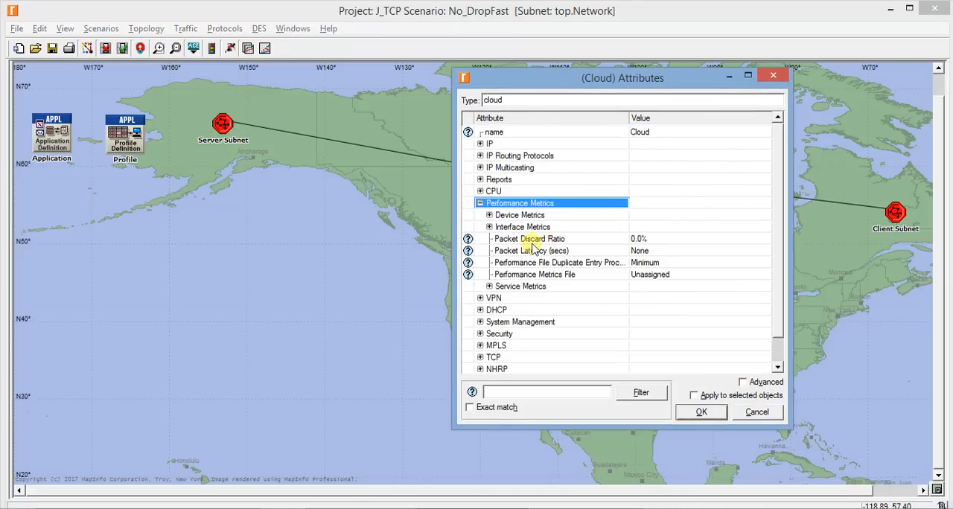
left_click(647, 243)
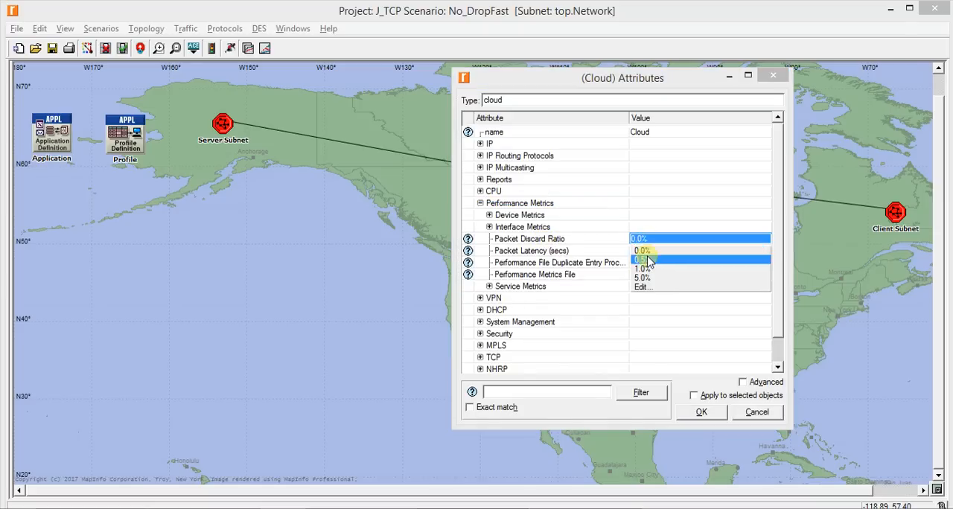
left_click(643, 260)
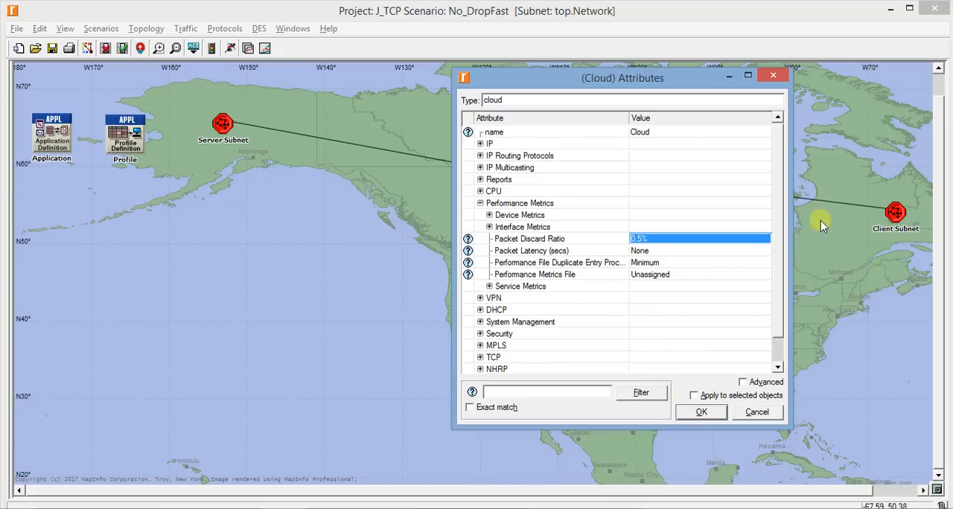
left_click(702, 413)
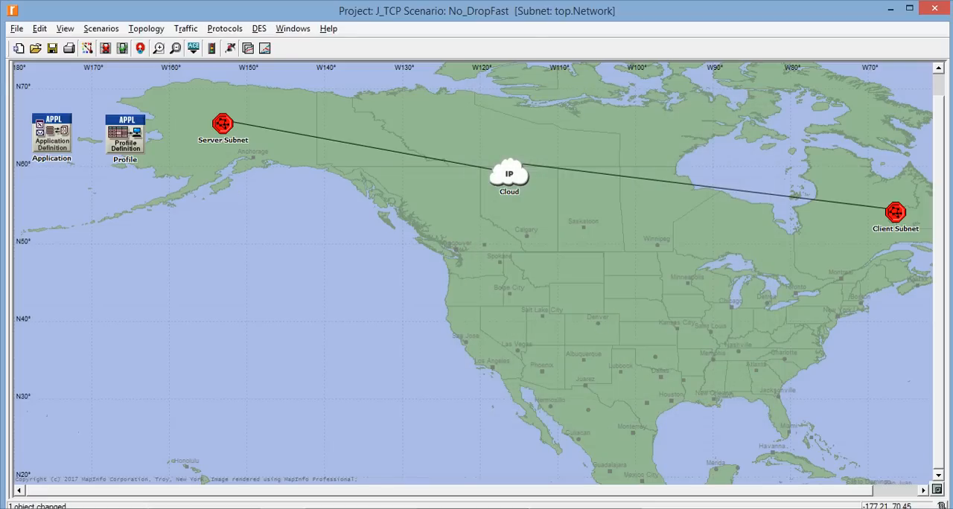
Duplicate the No_DropFast scenario under the name Reno_TCP
left_click(101, 29)
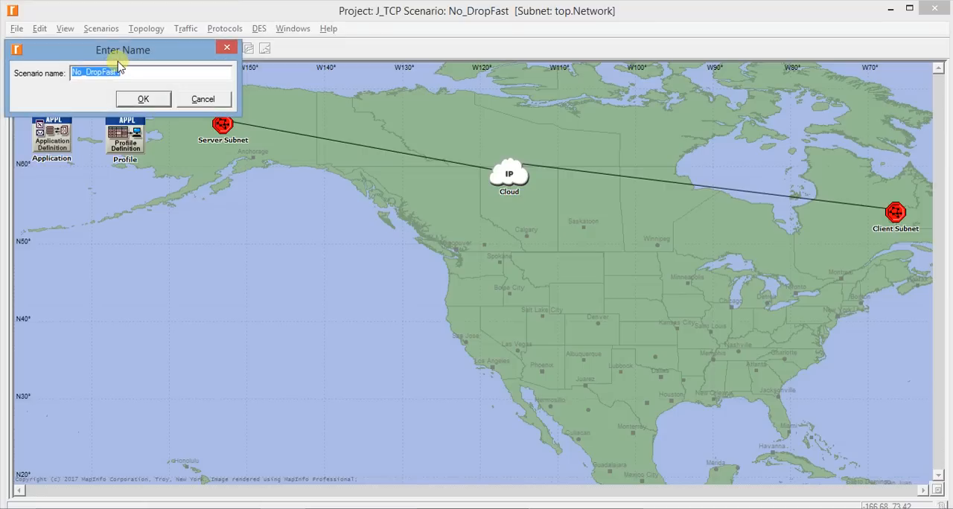
type("Reno_TCP")
key("Return")
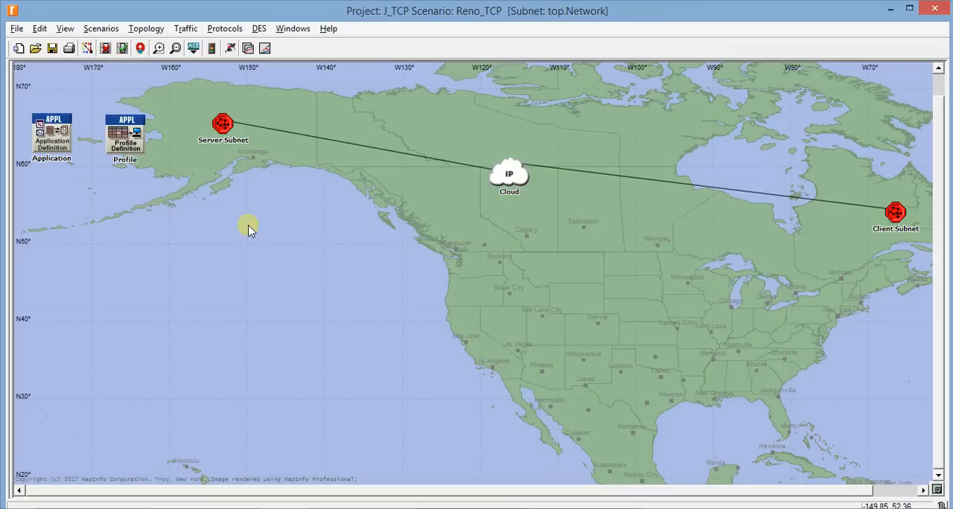
Inside the Server Subnet, set the Server's TCP flavor to Reno in its TCP parameters and accept the attributes
double_click(222, 125)
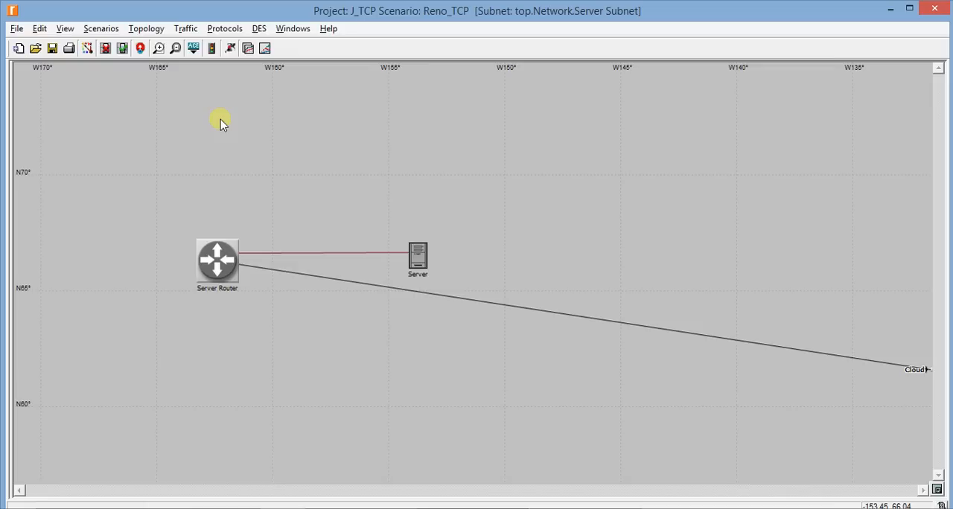
right_click(424, 257)
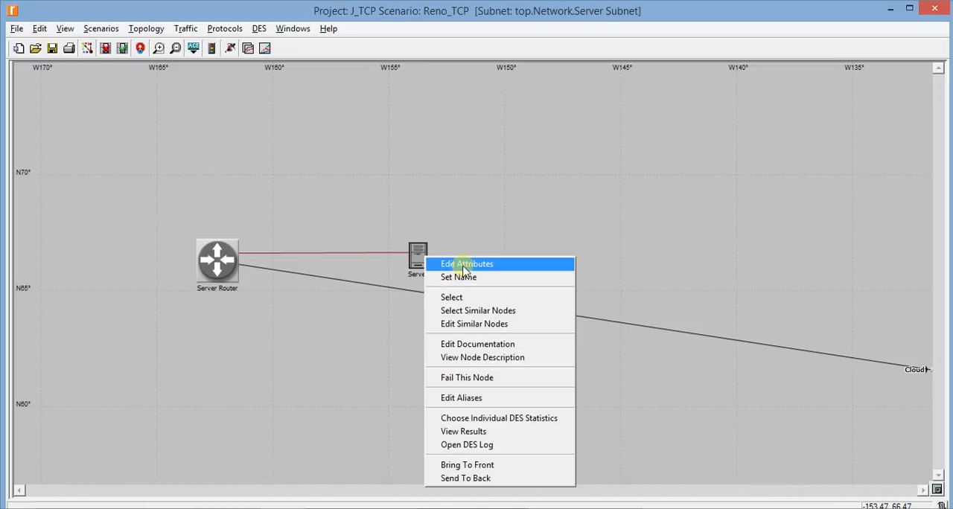
left_click(450, 264)
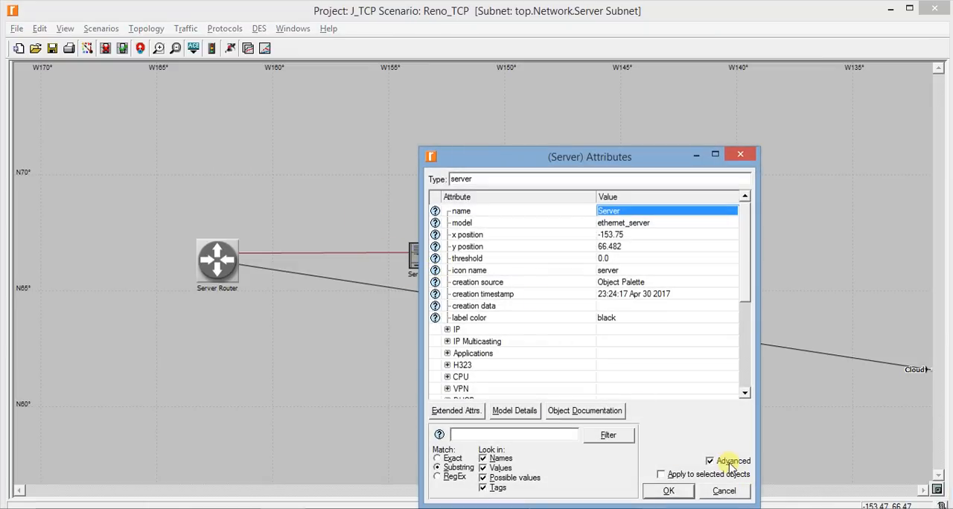
left_click(730, 460)
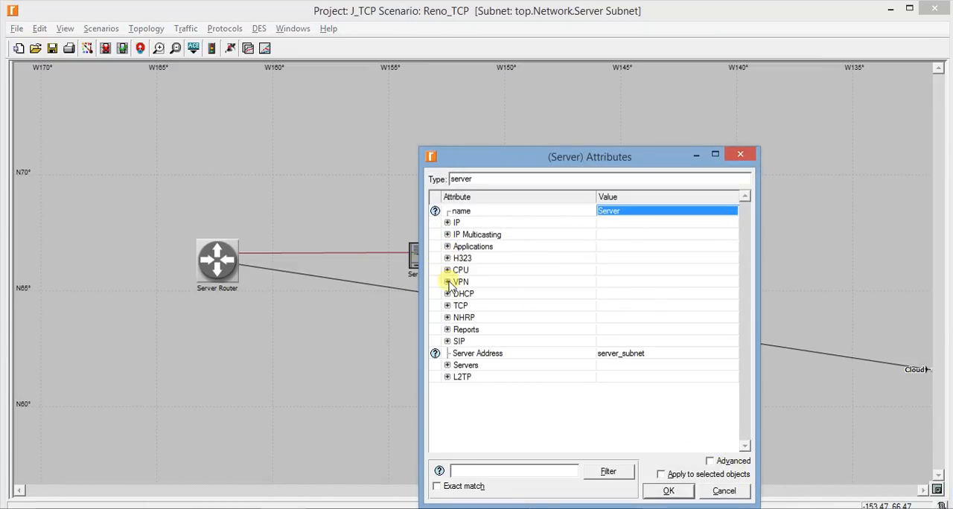
left_click(447, 305)
left_click(457, 330)
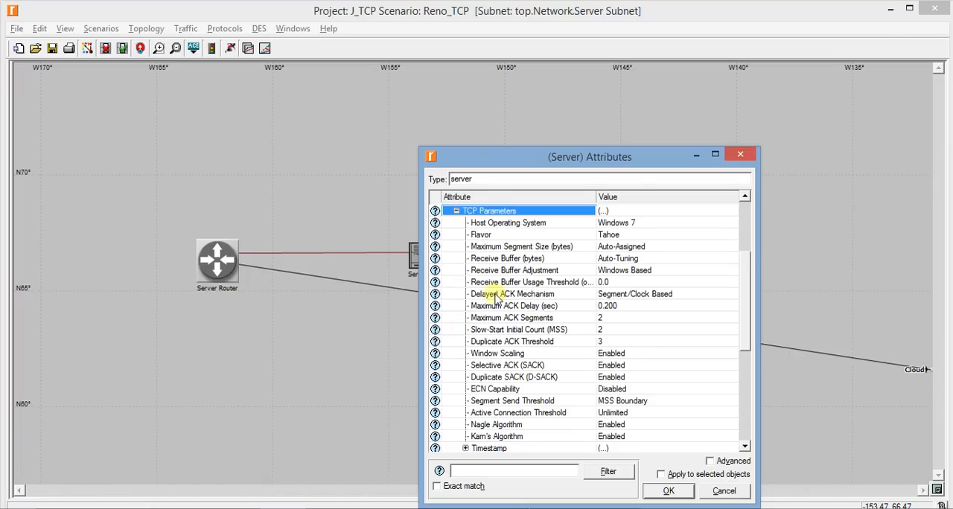
left_click(617, 235)
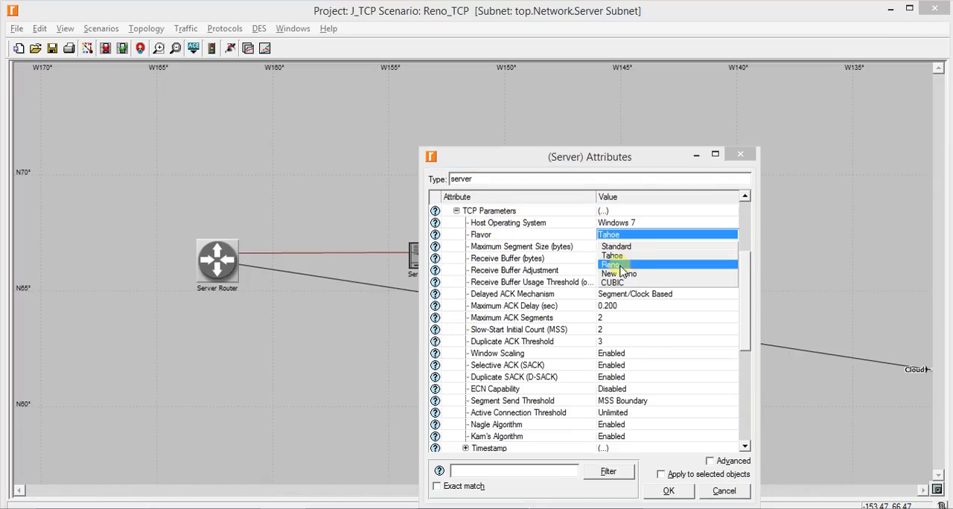
left_click(619, 265)
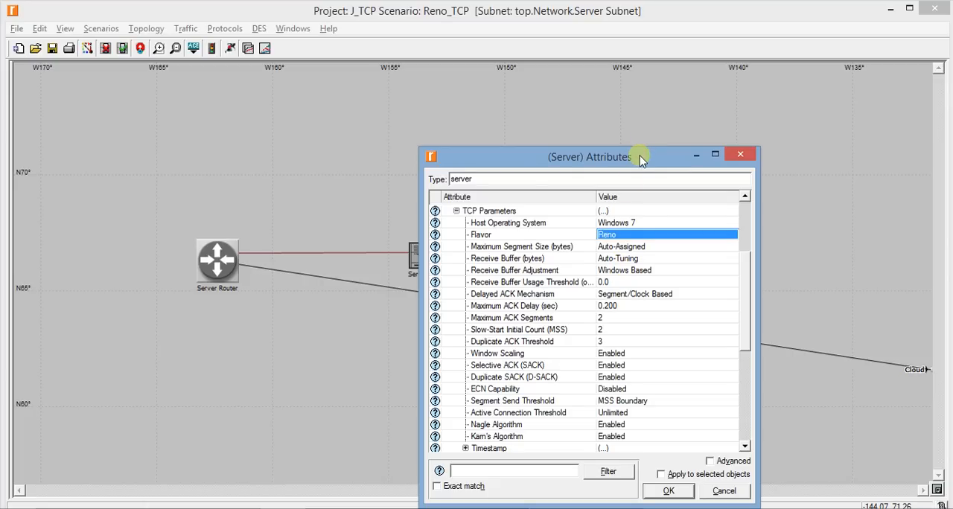
left_click(668, 491)
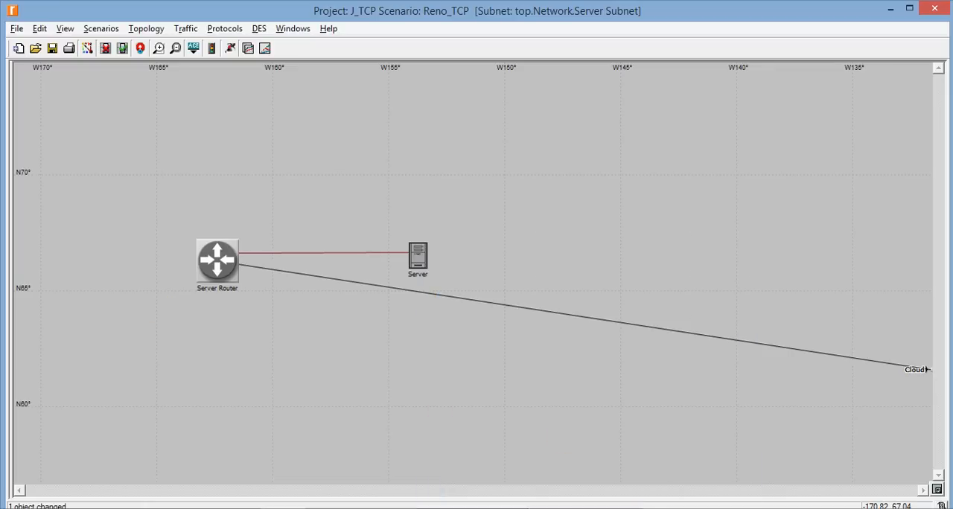
Return to the top-level network, run the Reno_TCP simulation, and close the finished run's window
left_click(139, 48)
left_click(230, 48)
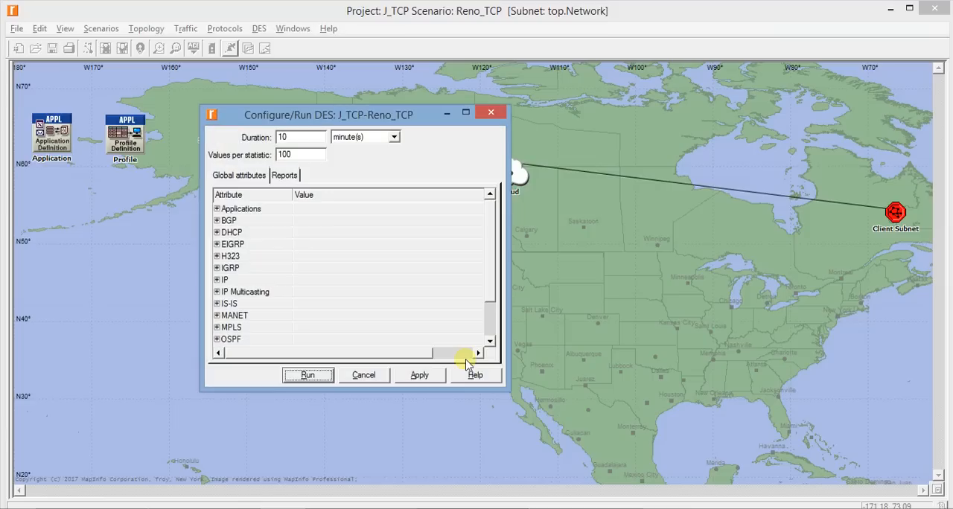
left_click(311, 375)
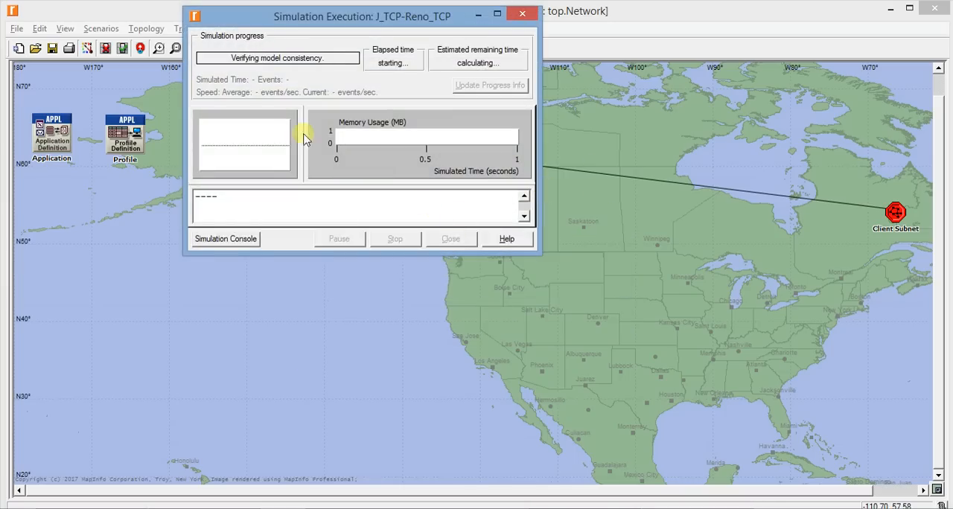
left_click(491, 239)
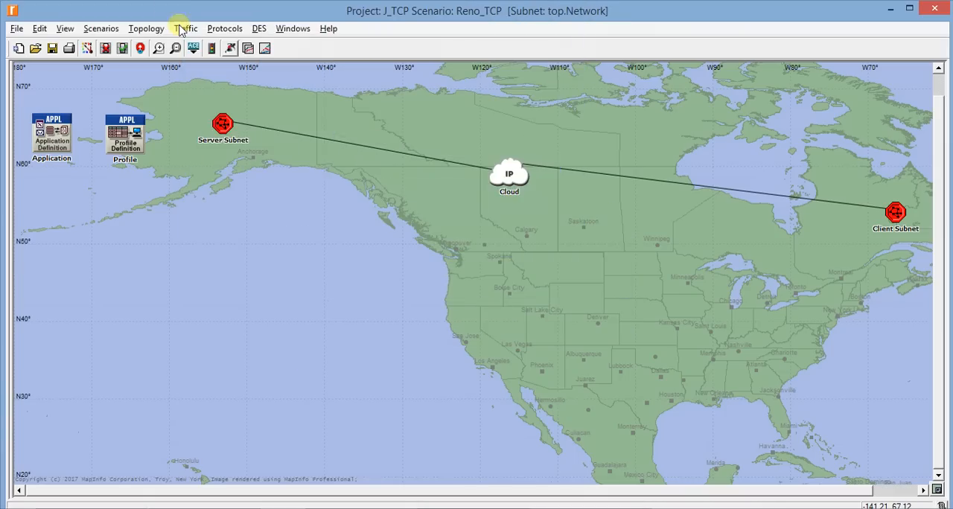
Switch to the previous scenario, No_DropFast, run its simulation, and close the finished run's window
left_click(101, 29)
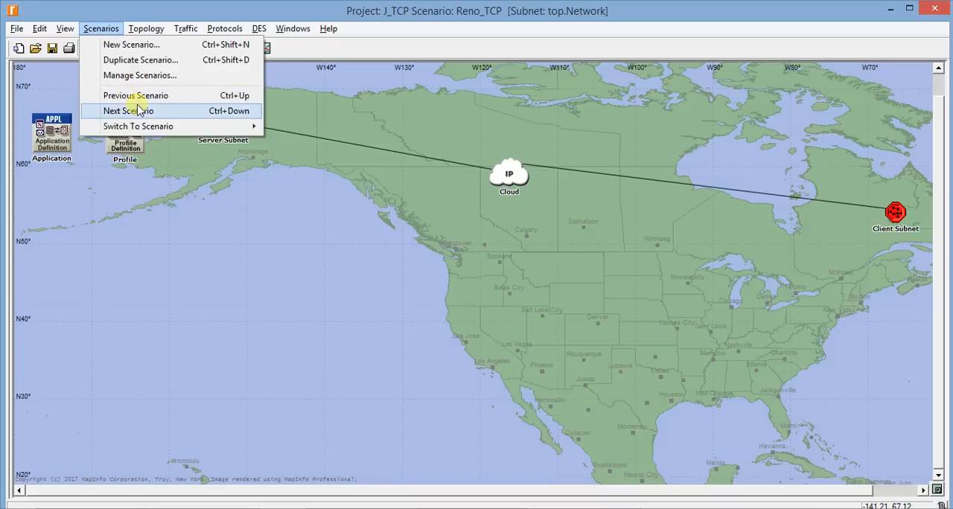
left_click(141, 96)
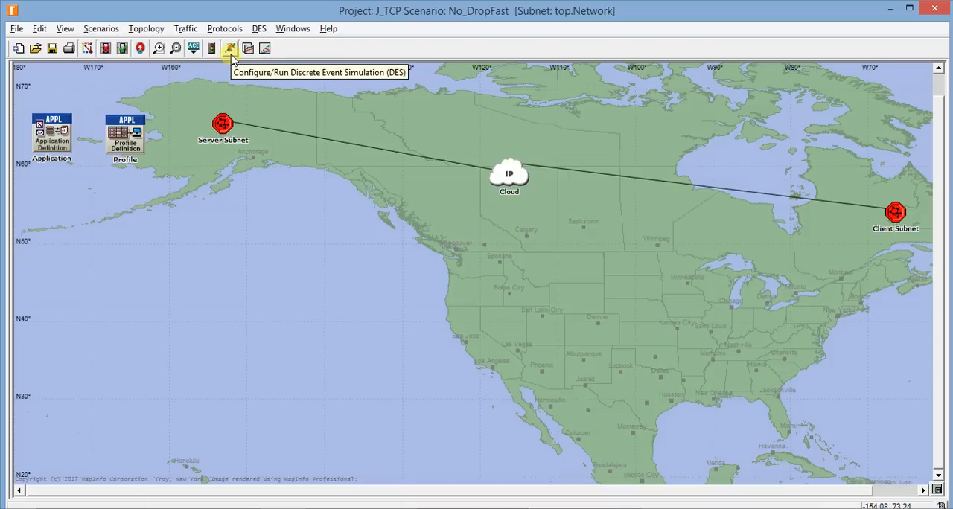
left_click(232, 56)
left_click(308, 374)
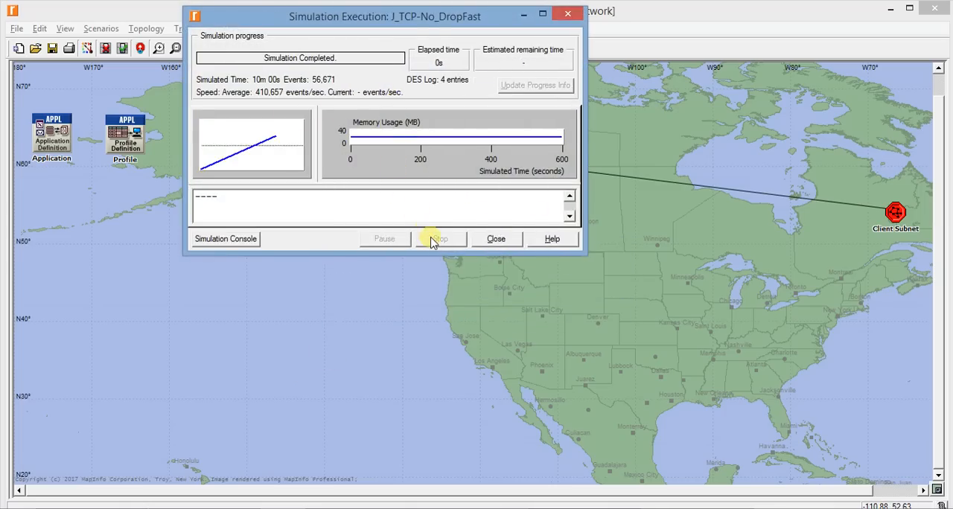
left_click(496, 238)
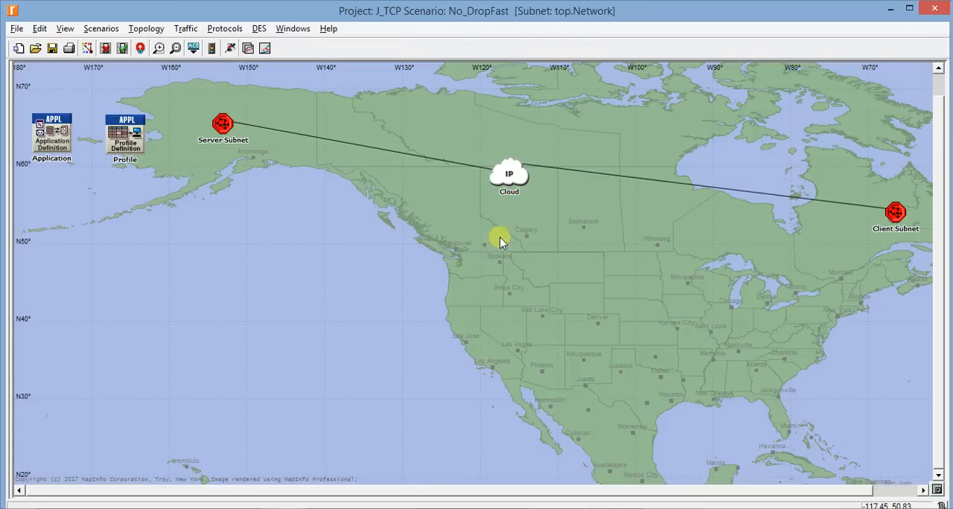
Show No_DropFast's Congestion Window Size and Sent Segment Sequence Number results as stacked graphs in a maximized panel
right_click(444, 234)
left_click(503, 358)
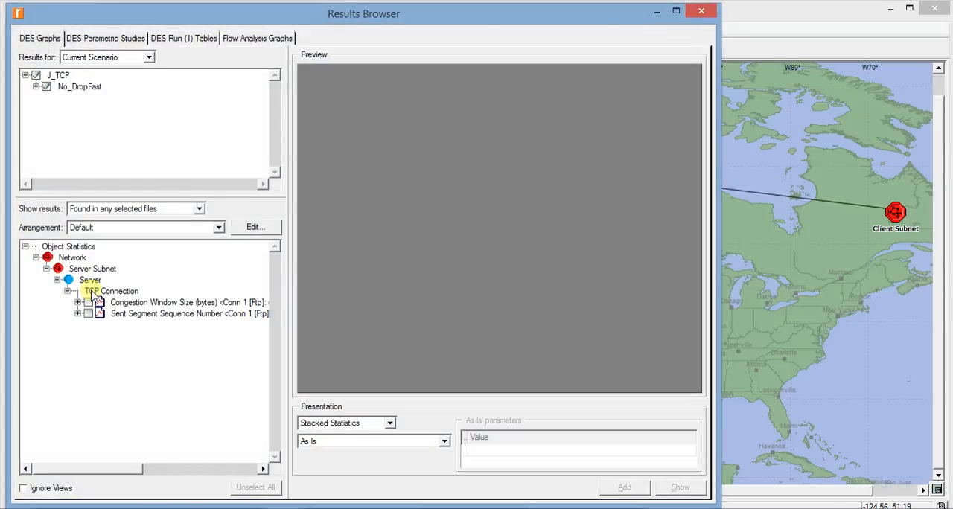
left_click(88, 302)
left_click(88, 313)
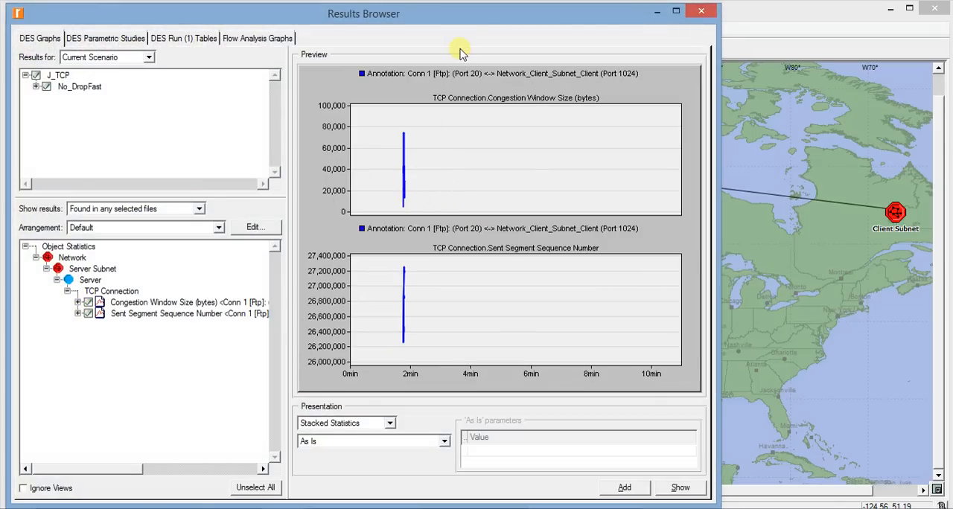
double_click(473, 15)
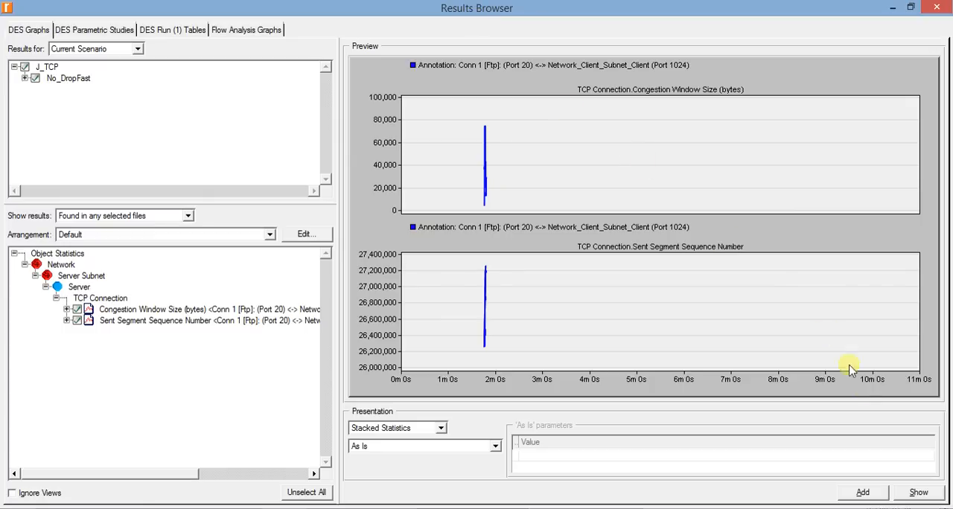
left_click(919, 495)
double_click(297, 122)
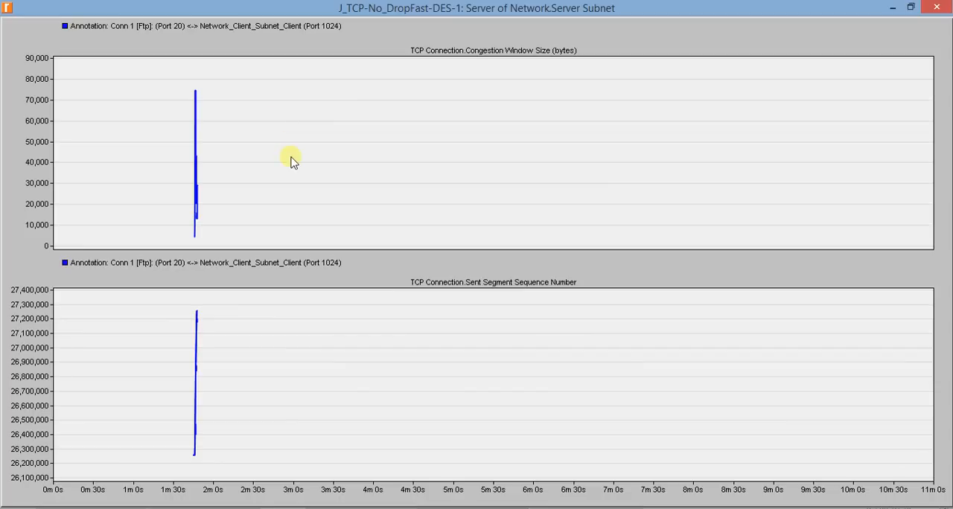
Examine both curves closely over about 1m 45s to 1m 49s, delete the graph panel, and close the results browser
left_click_drag(115, 55, 276, 480)
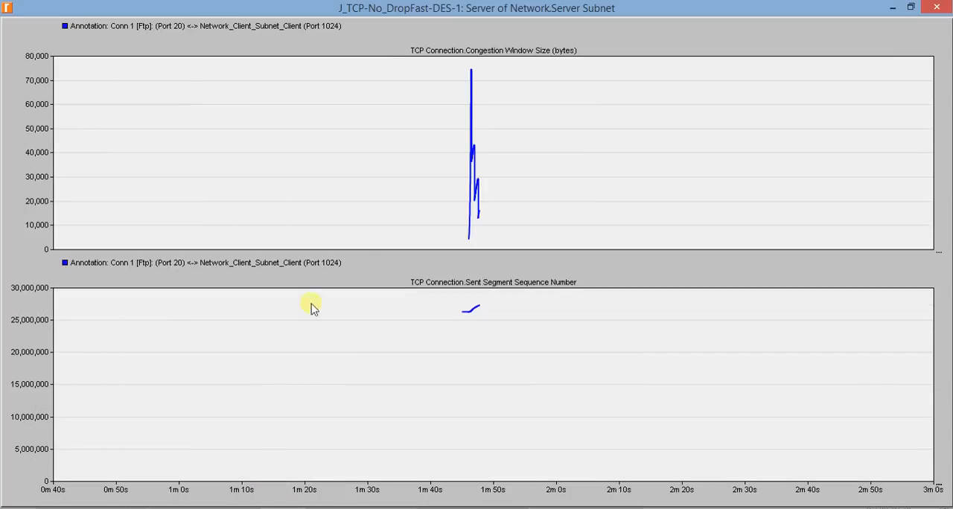
left_click_drag(380, 62, 633, 337)
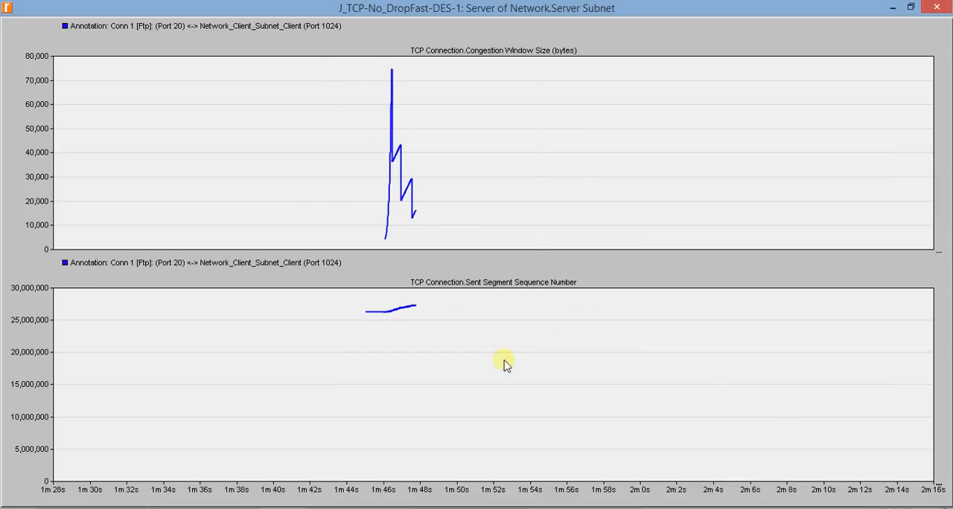
left_click_drag(504, 360, 533, 389)
left_click_drag(238, 79, 480, 427)
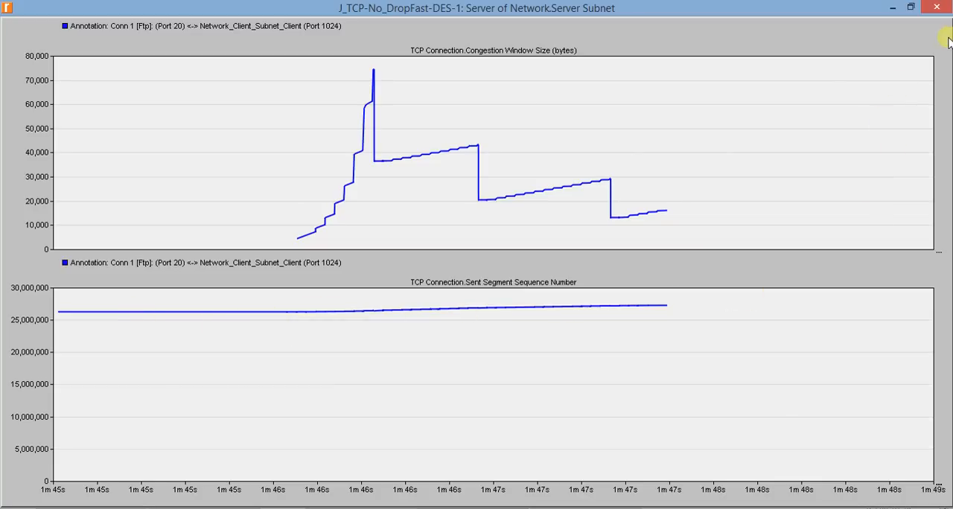
left_click(936, 7)
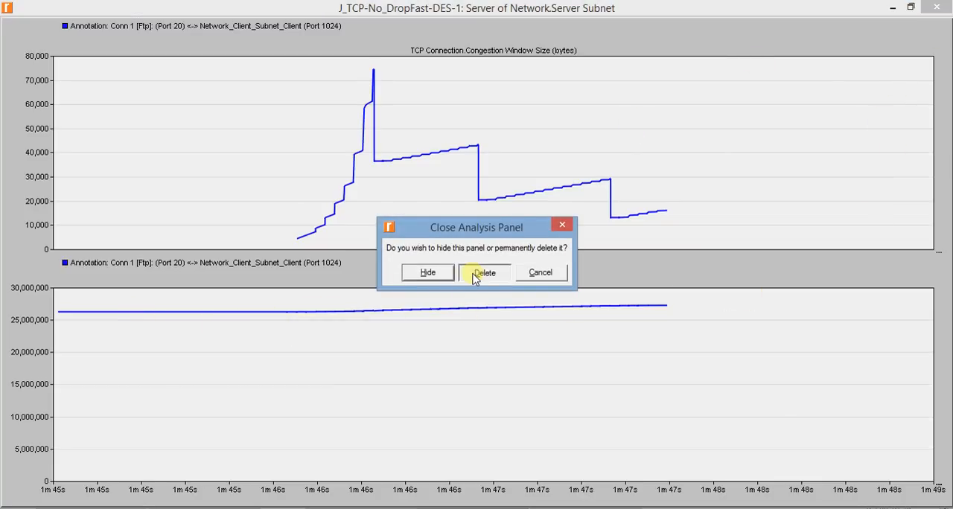
left_click(482, 272)
left_click(936, 7)
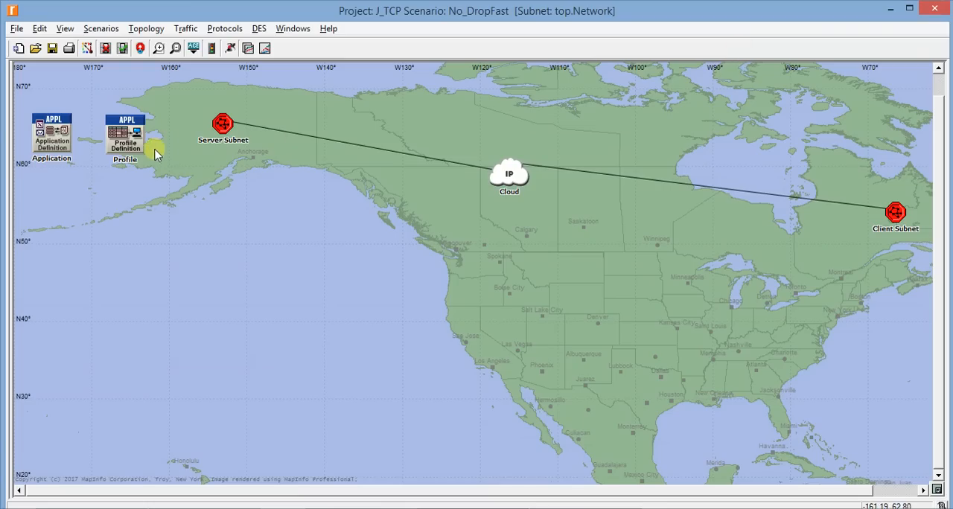
Reopen the results for the current project and include TCP_Tahoe and Reno_TCP alongside No_DropFast
right_click(228, 176)
left_click(330, 298)
left_click(91, 52)
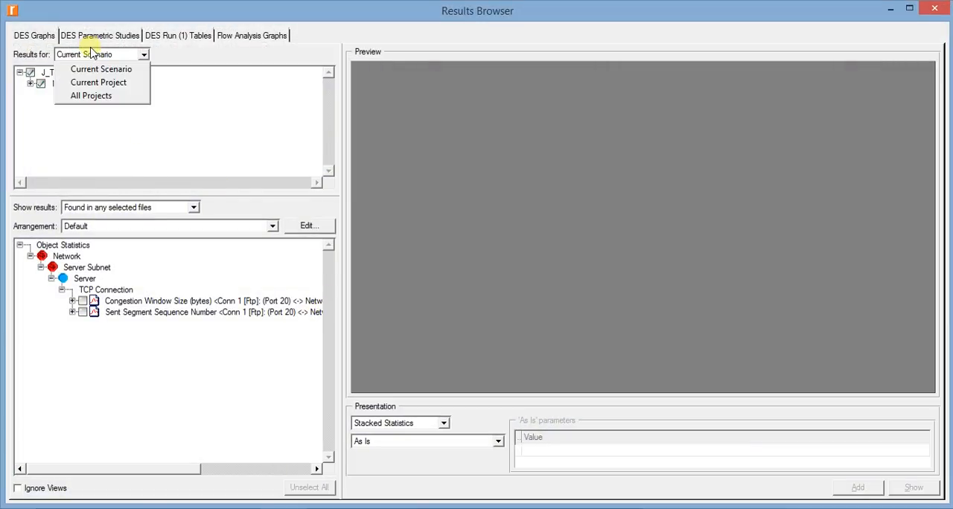
left_click(93, 81)
left_click(40, 84)
left_click(40, 107)
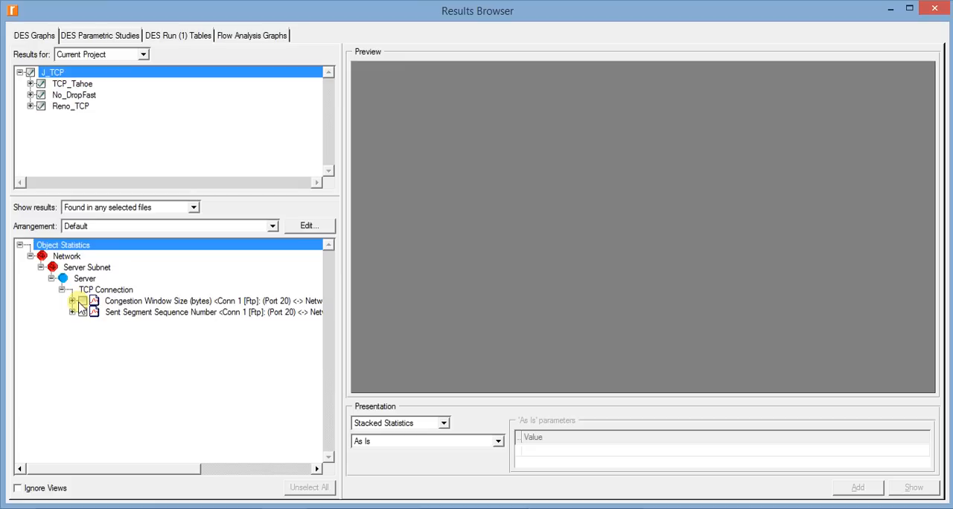
Show the three scenarios' Congestion Window Size results as overlaid statistics in a maximized graph panel
left_click(83, 300)
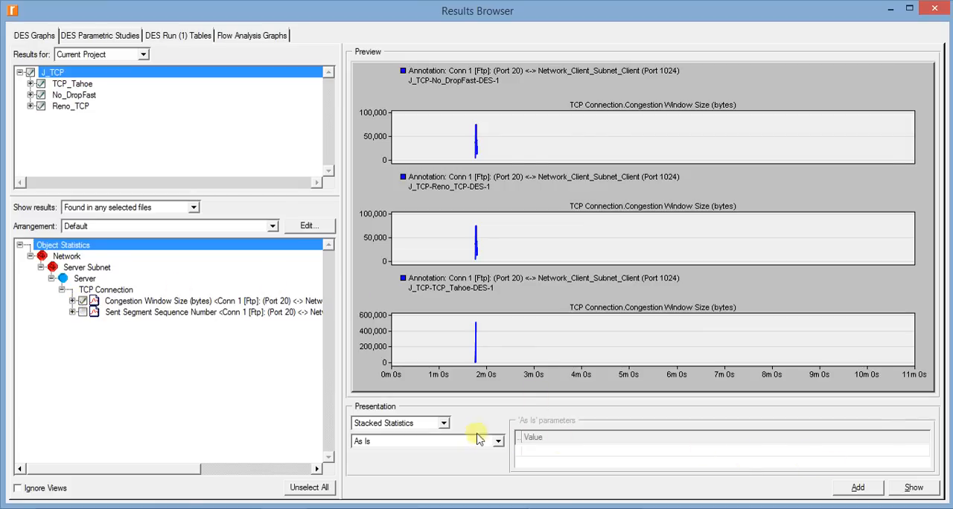
left_click(403, 424)
left_click(406, 435)
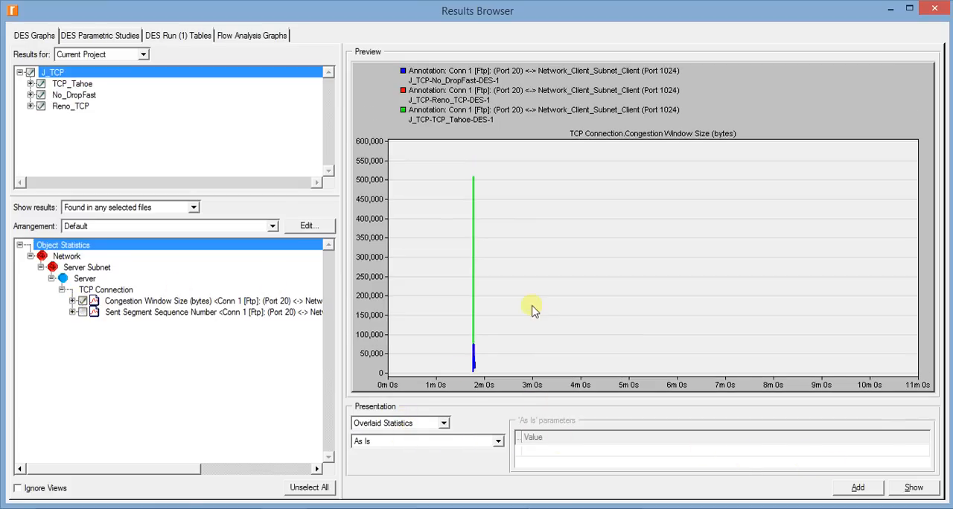
left_click(913, 488)
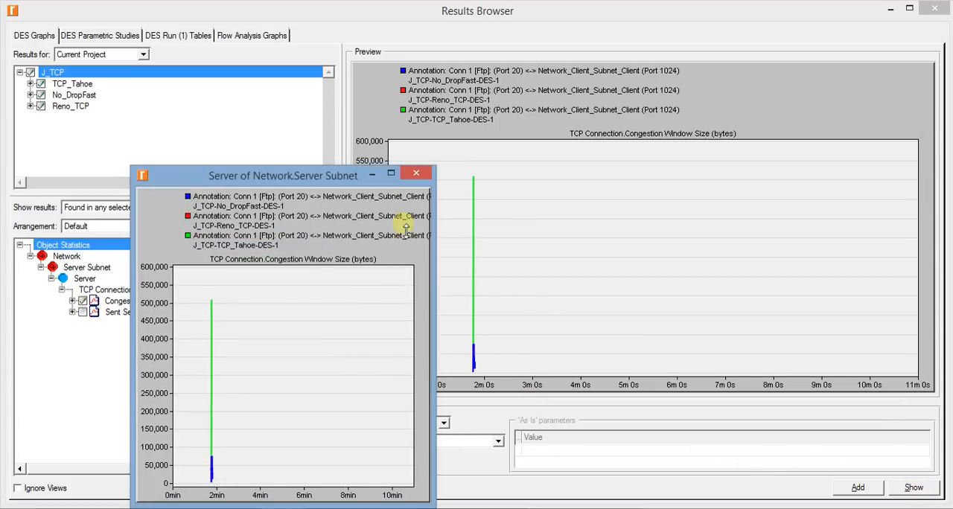
double_click(309, 175)
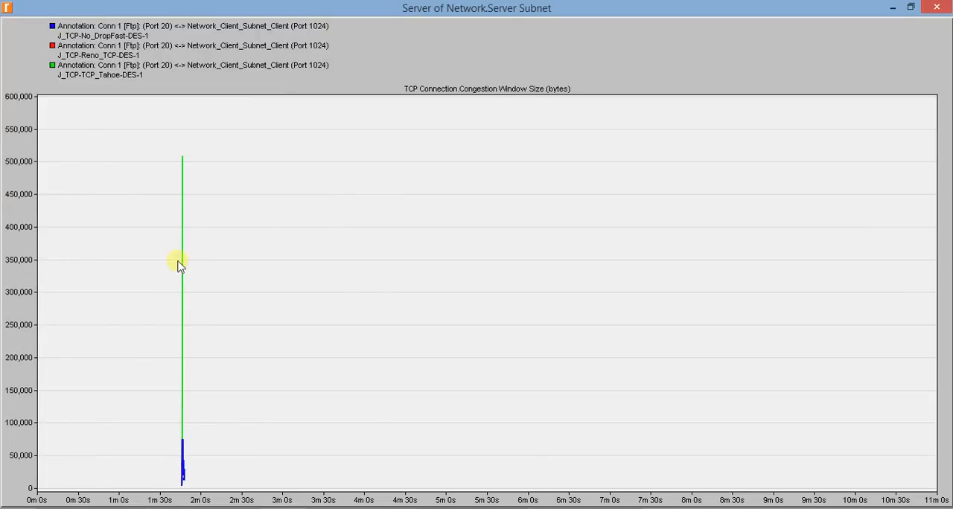
Examine the overlaid congestion window curves closely around 1m 46s to 1m 47s, delete the graph panel, and close the results browser
left_click_drag(294, 444, 313, 493)
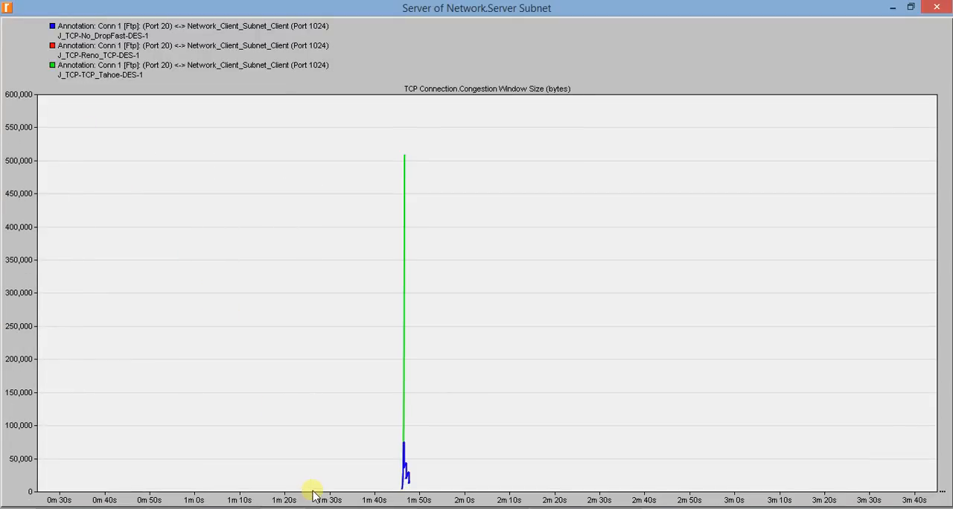
left_click_drag(318, 182, 540, 487)
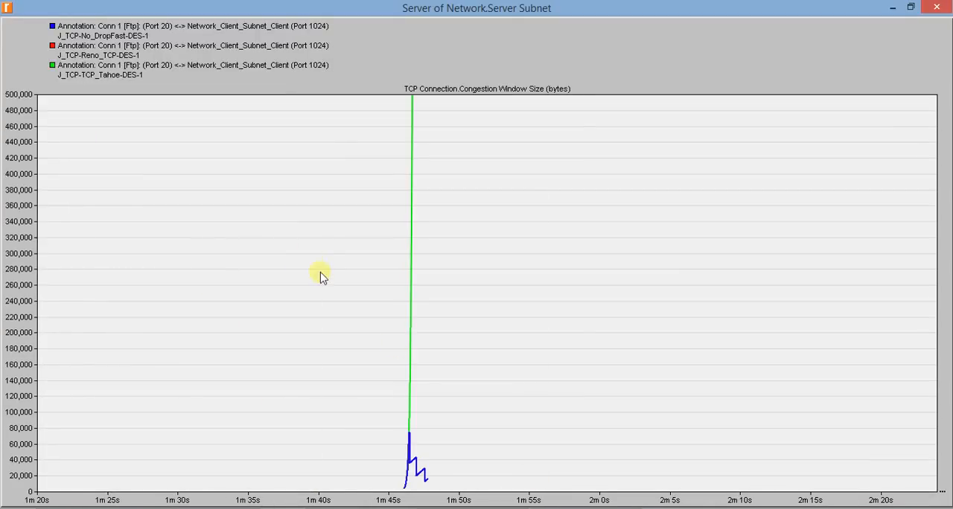
left_click_drag(276, 184, 524, 491)
left_click_drag(300, 285, 631, 508)
left_click_drag(411, 307, 759, 508)
left_click_drag(98, 205, 630, 508)
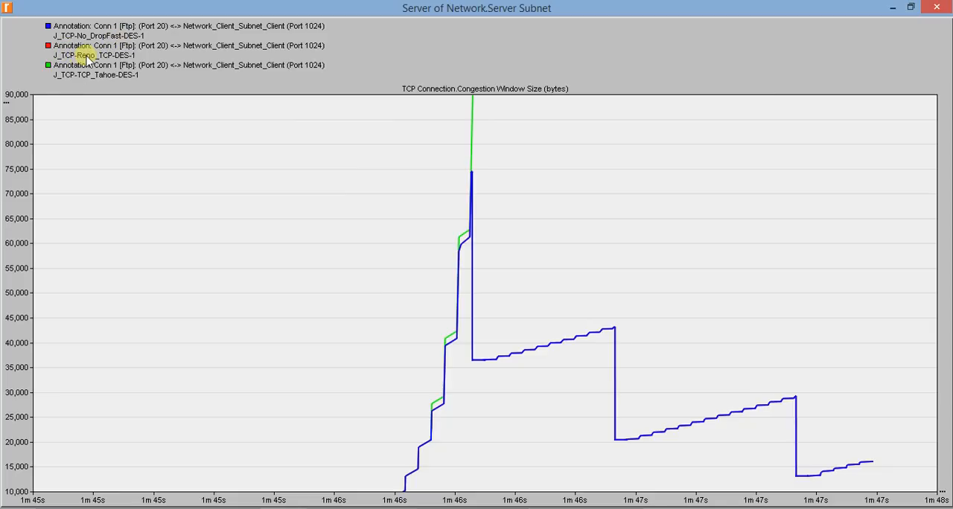
left_click_drag(436, 203, 777, 442)
left_click_drag(541, 428, 187, 229)
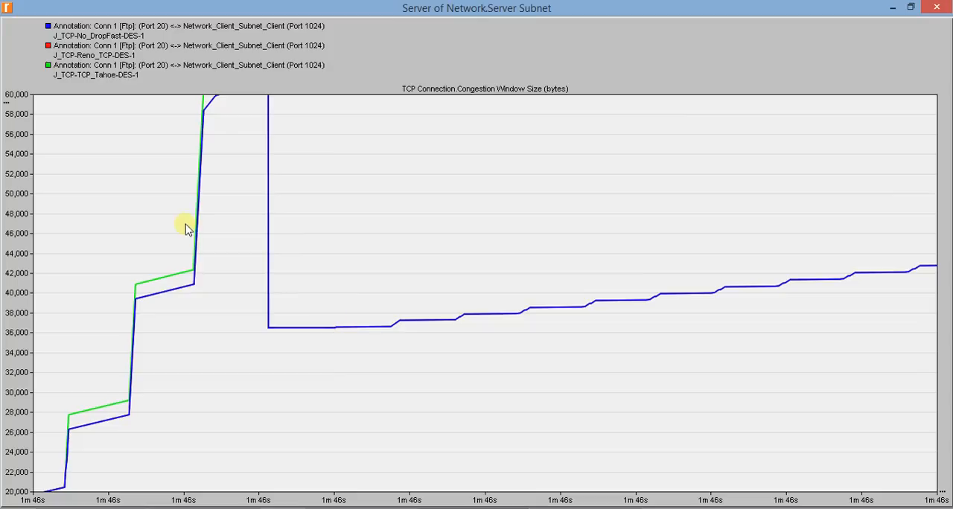
left_click_drag(139, 147, 462, 397)
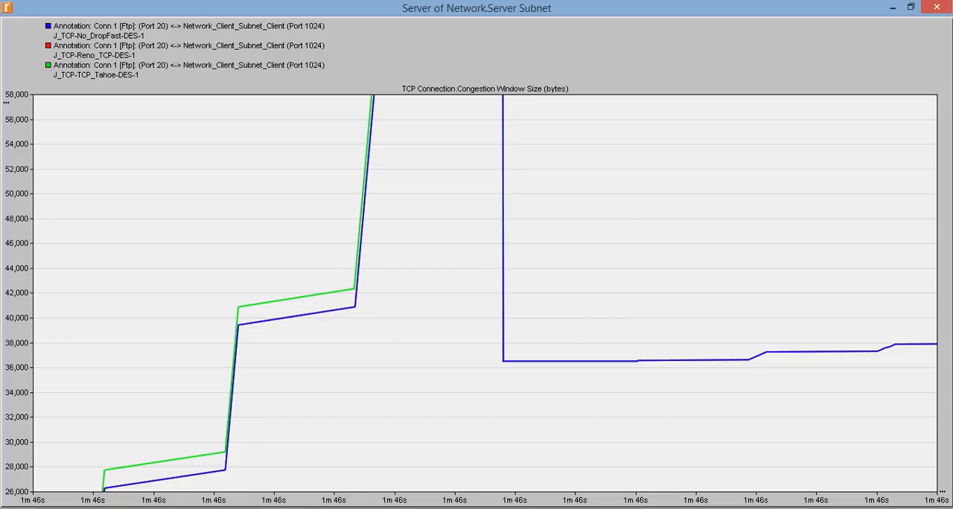
left_click(927, 9)
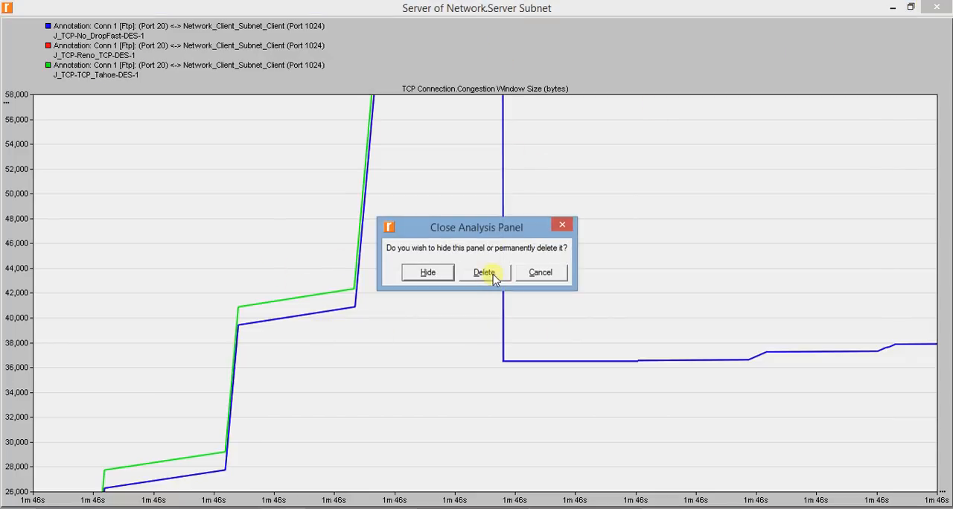
left_click(485, 272)
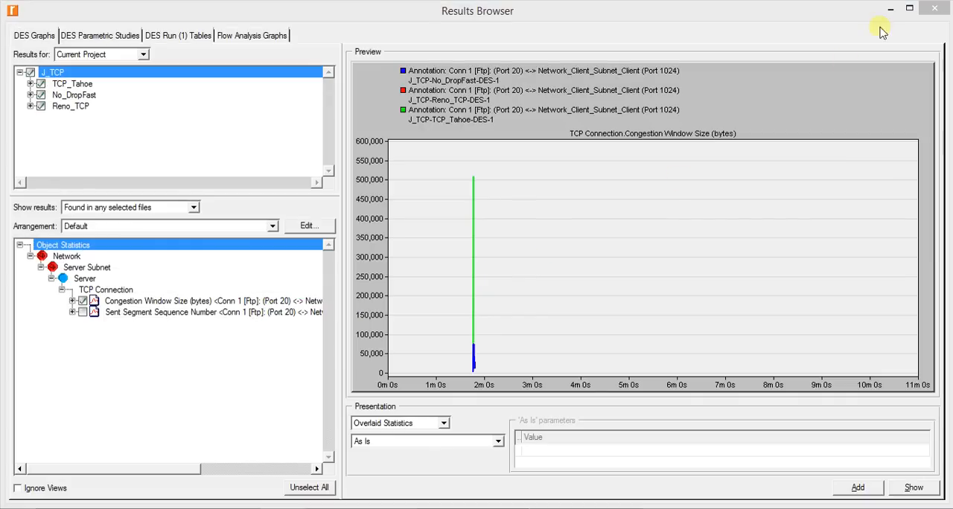
left_click(934, 9)
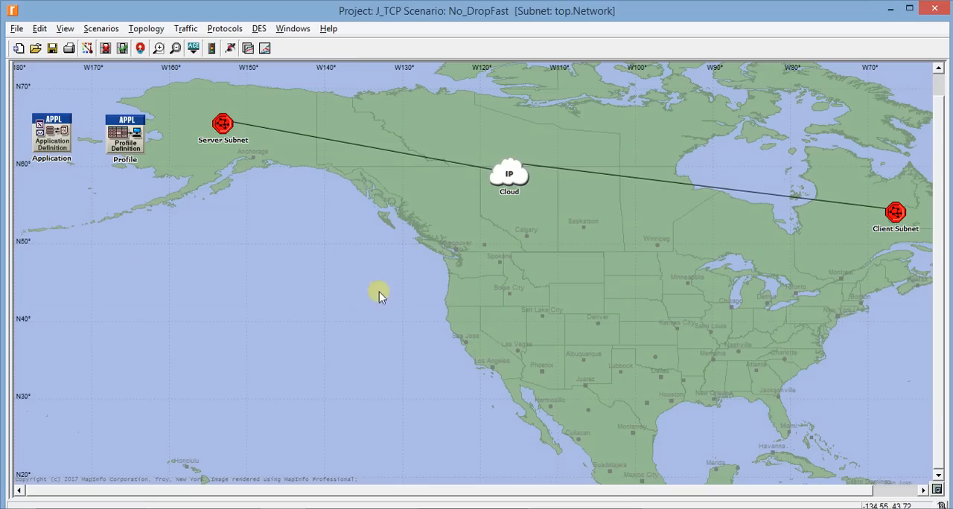